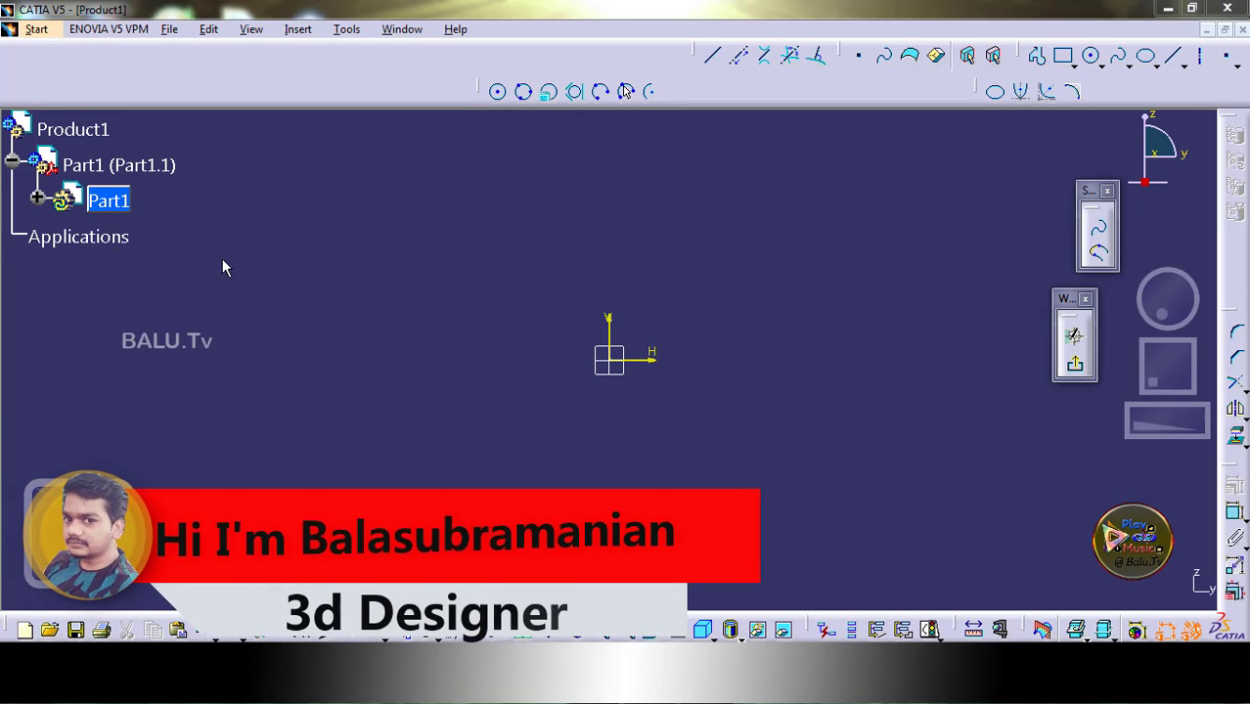
{"action": "left_click", "coordinate": [294, 32]}
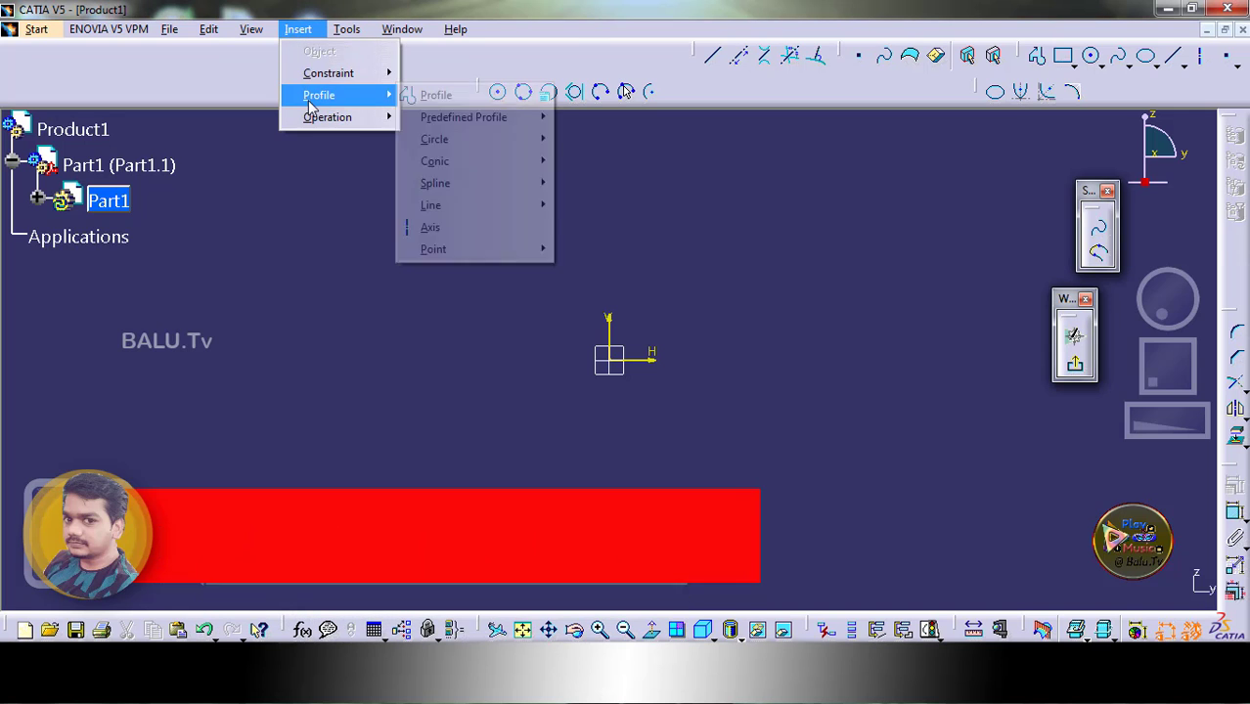
{"action": "mouse_move", "coordinate": [323, 118]}
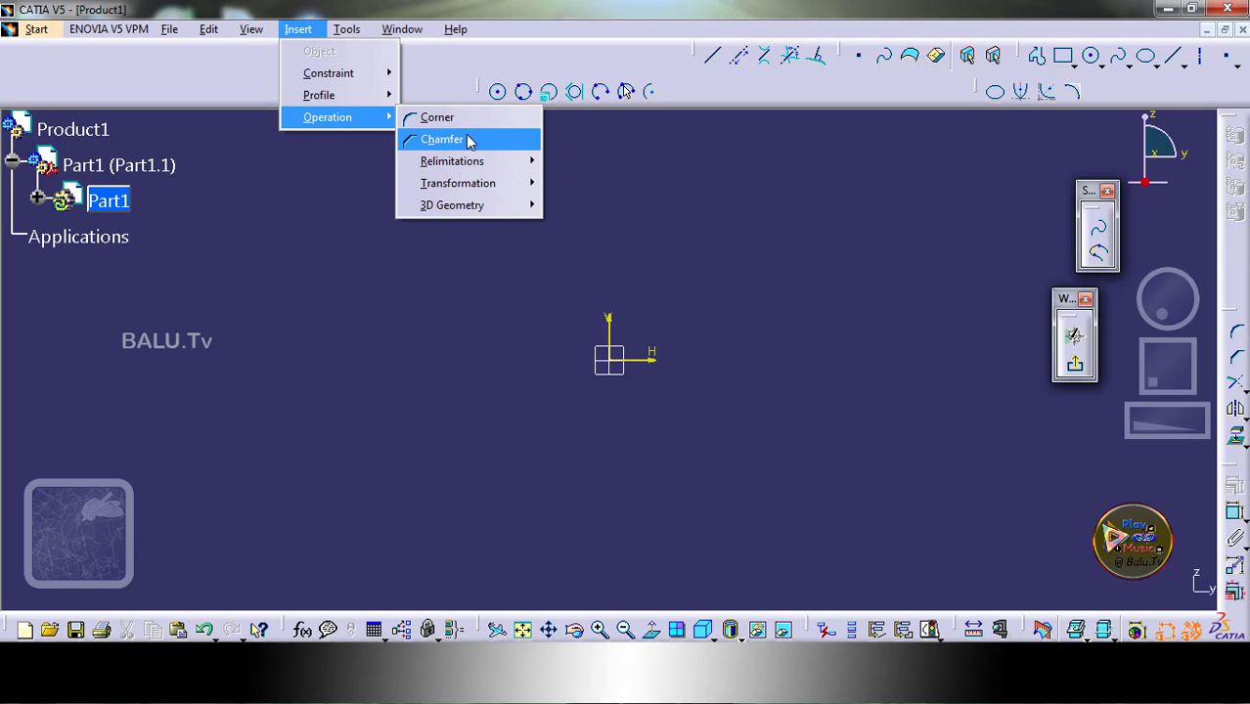
{"action": "mouse_move", "coordinate": [455, 170]}
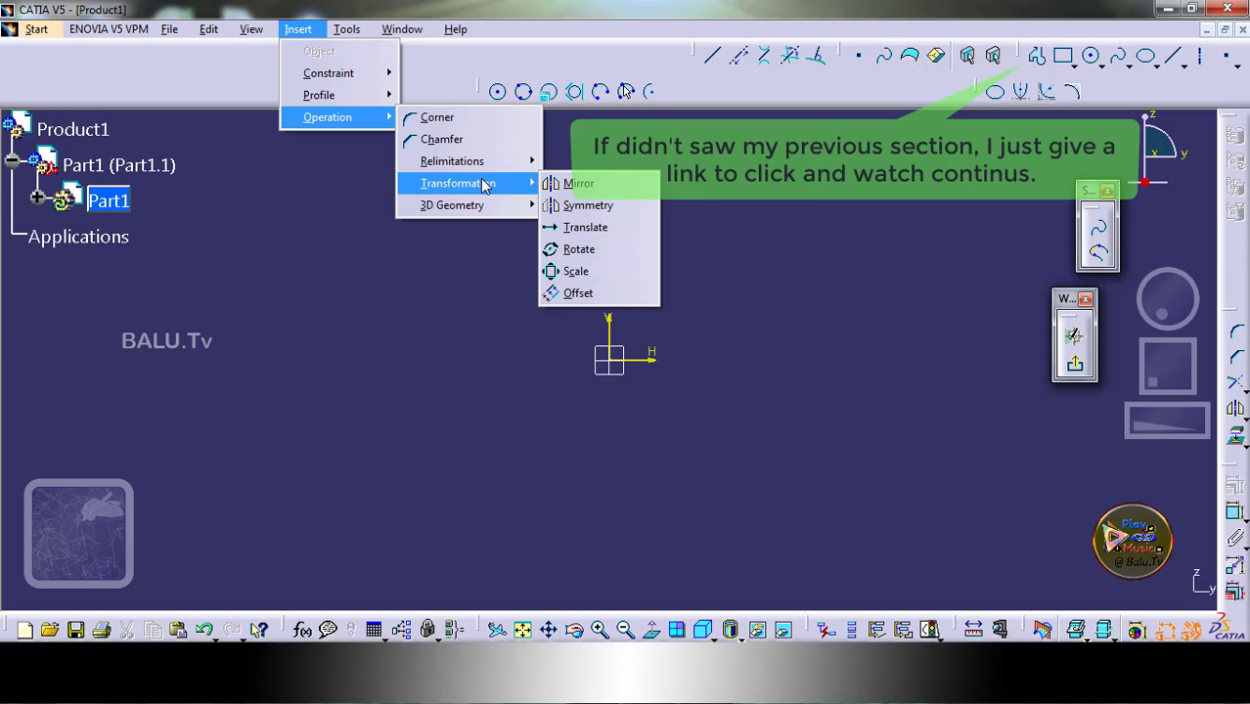
{"action": "left_click", "coordinate": [345, 186]}
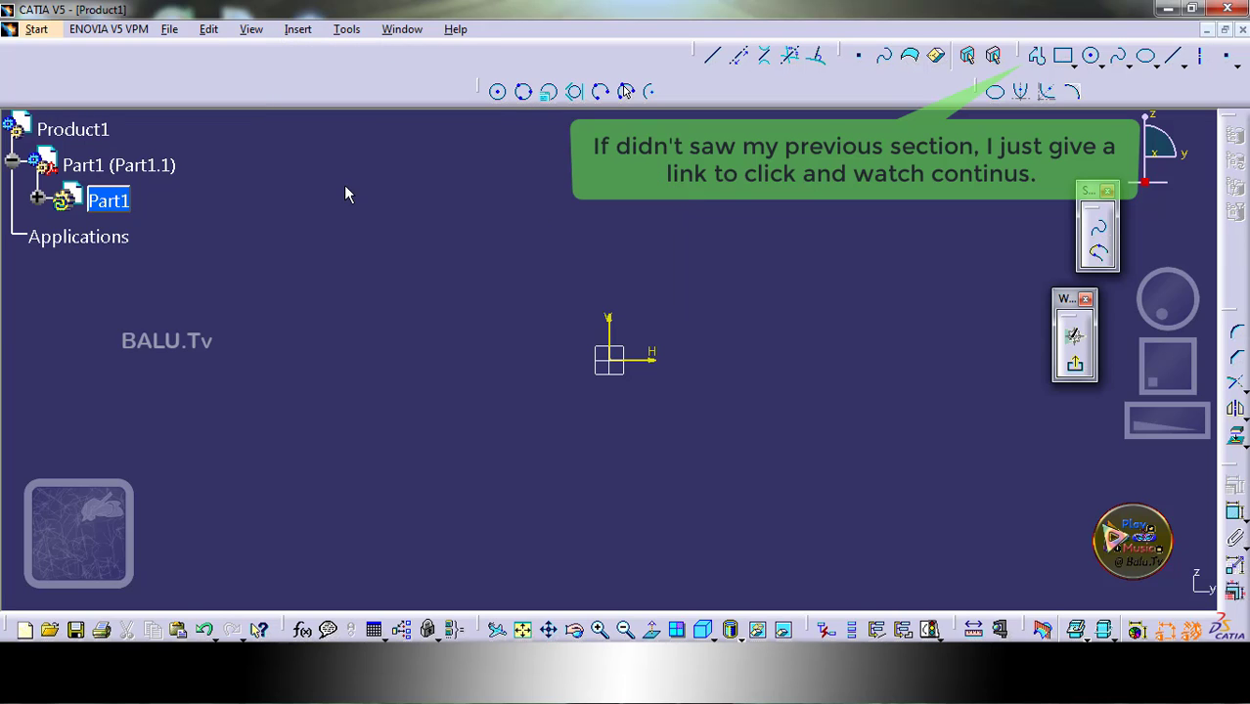
Sketch an open three-line profile from the origin: a horizontal base, a slanted line rising outward, and a horizontal line running back above
{"action": "left_click", "coordinate": [298, 30]}
{"action": "mouse_move", "coordinate": [330, 72]}
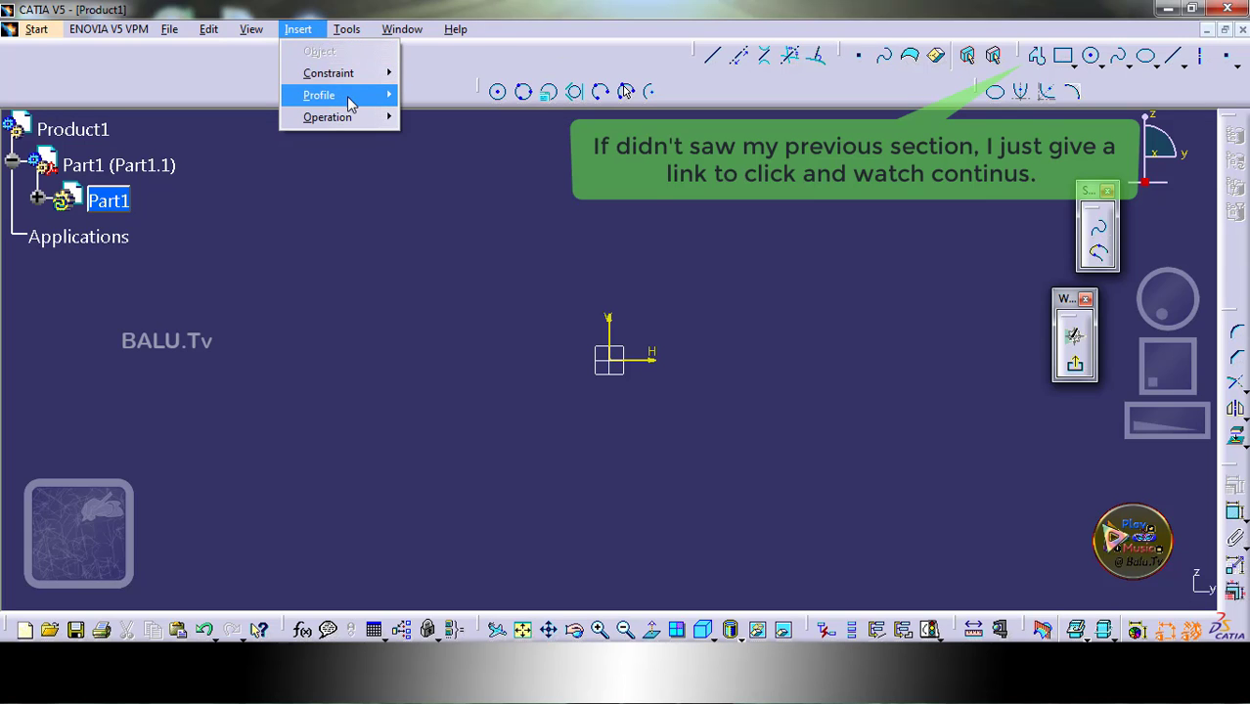
{"action": "mouse_move", "coordinate": [371, 95]}
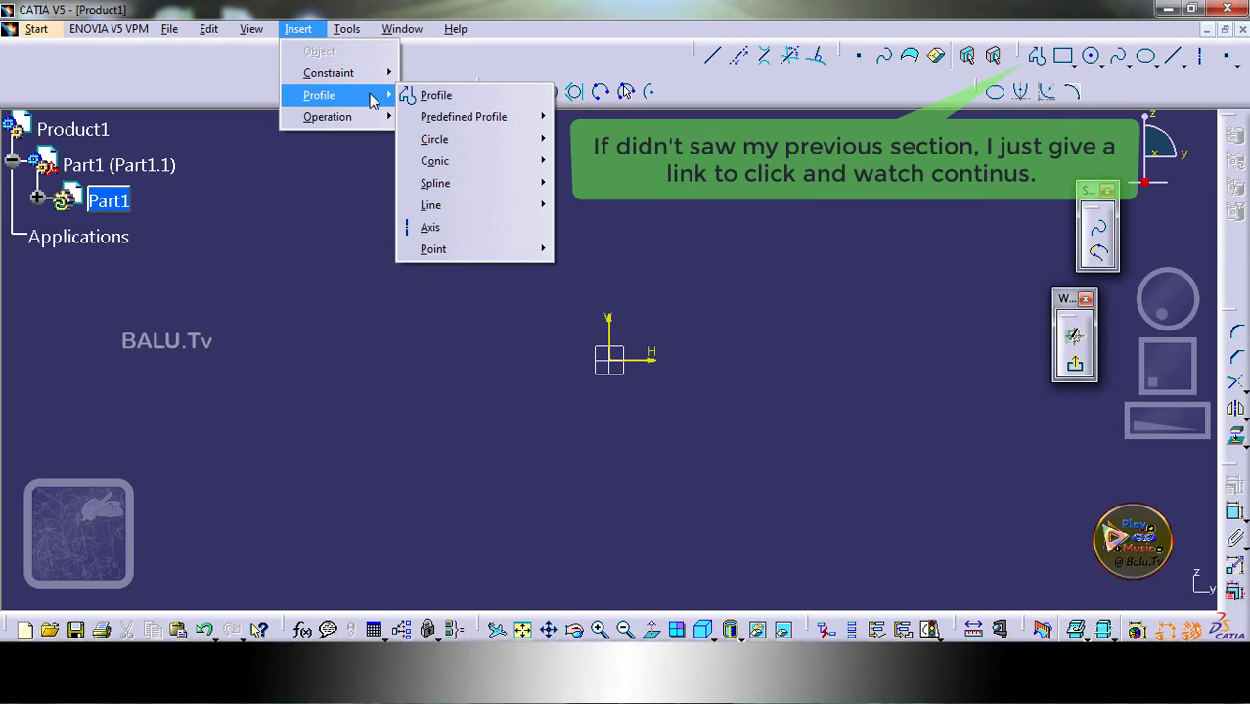
{"action": "left_click", "coordinate": [452, 101]}
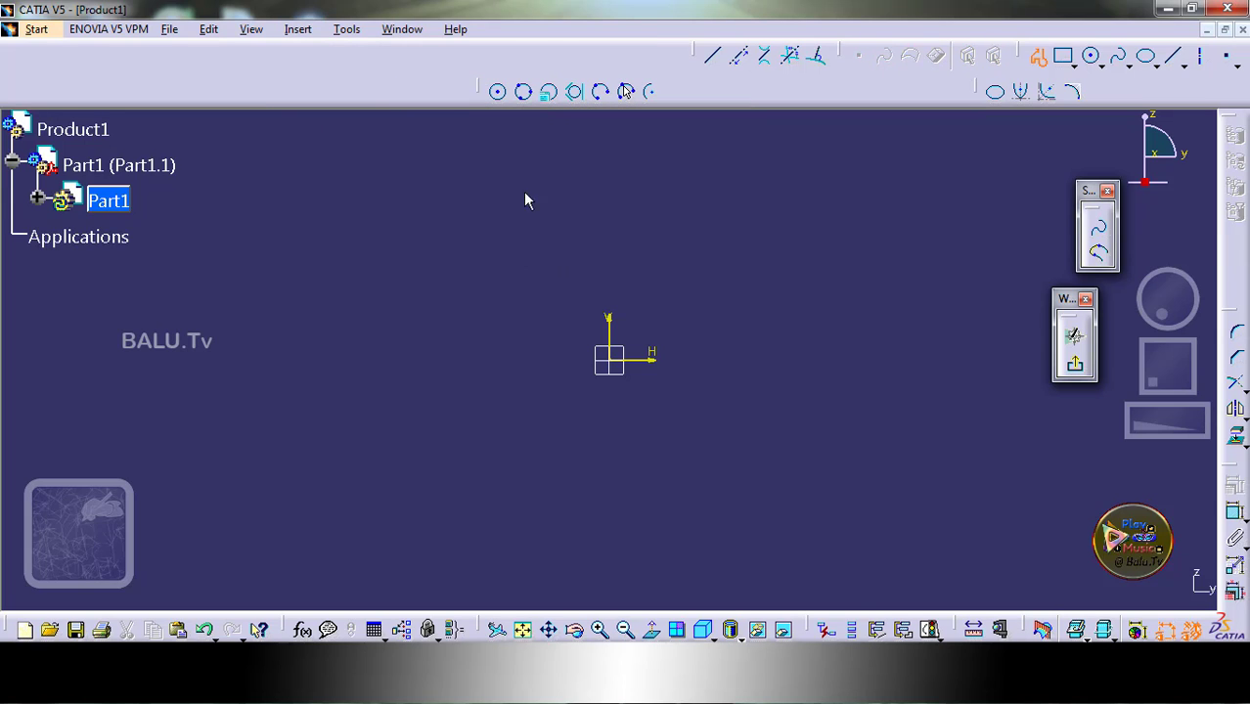
{"action": "left_click", "coordinate": [616, 358]}
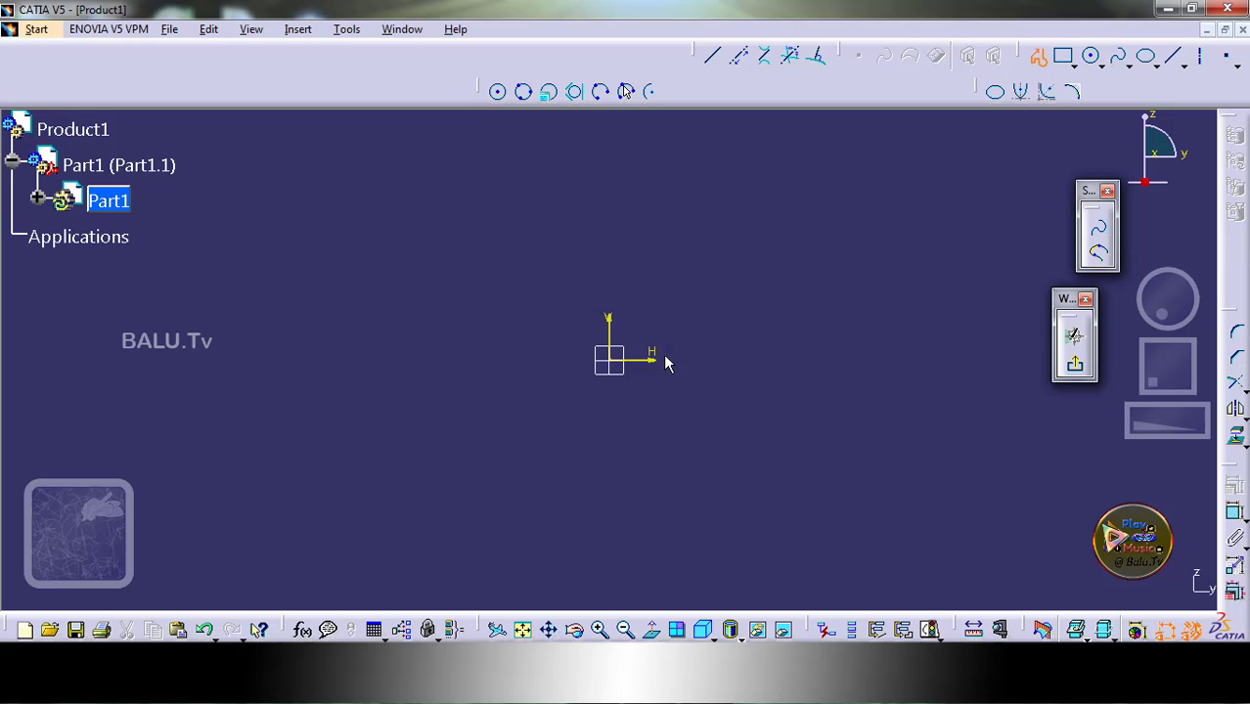
{"action": "left_click", "coordinate": [732, 360]}
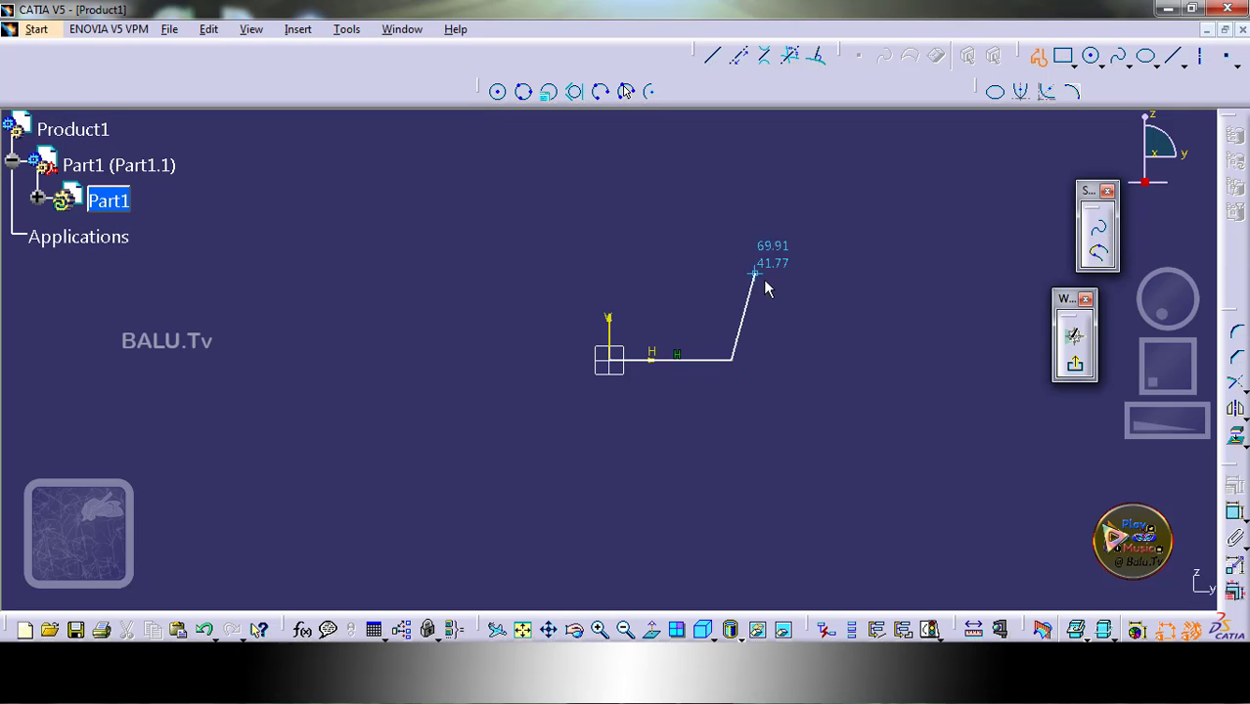
{"action": "left_click", "coordinate": [781, 255]}
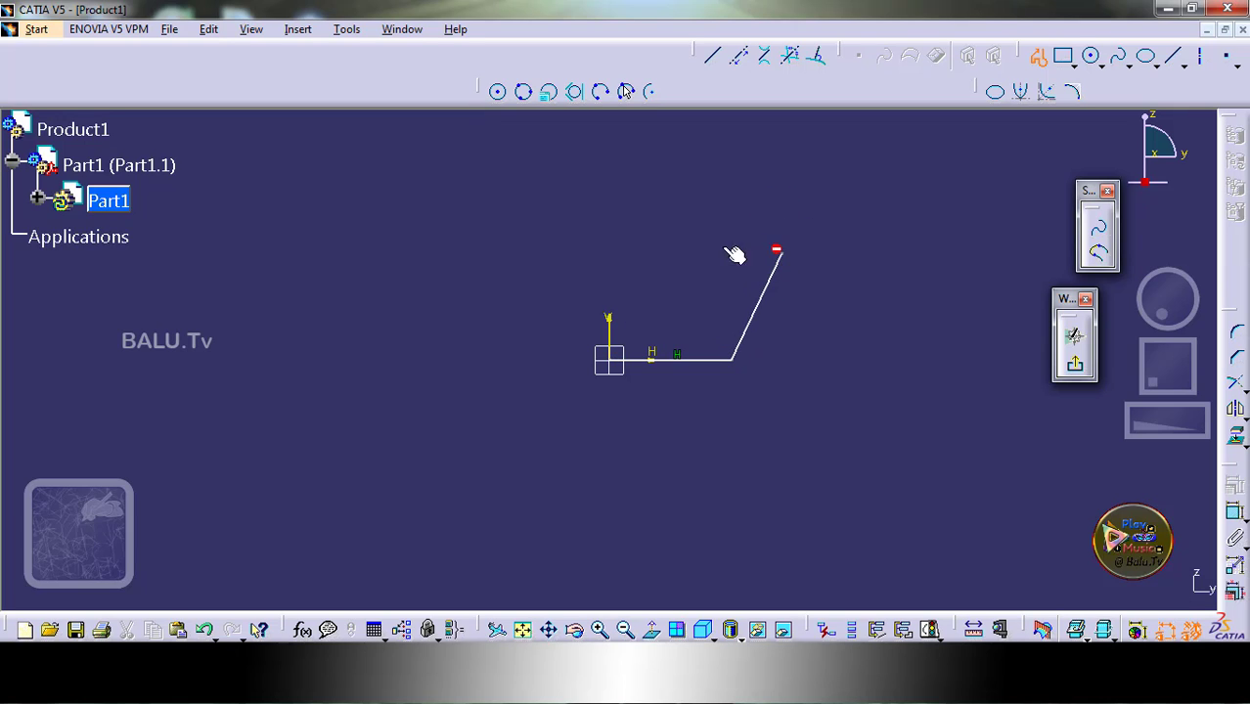
{"action": "left_click", "coordinate": [648, 252]}
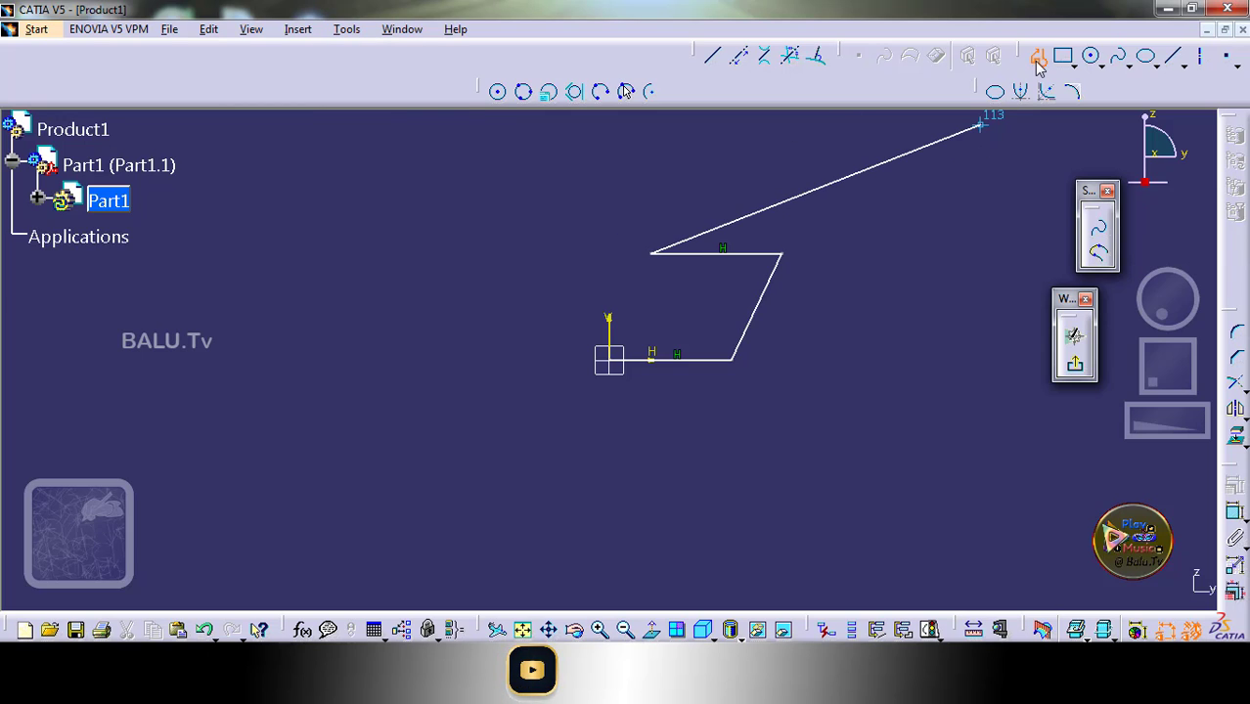
{"action": "key", "text": "Escape"}
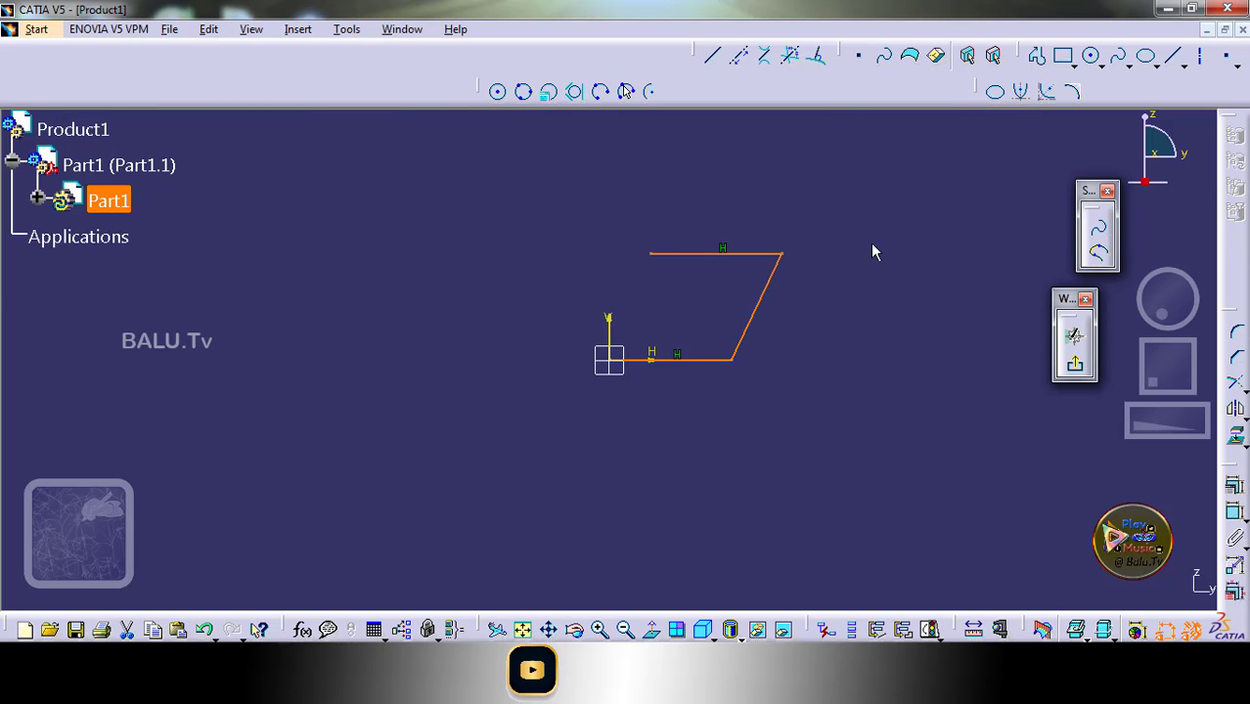
Round the corner between the upper horizontal line and the slanted line with a radius of about 16 mm
{"action": "left_click", "coordinate": [299, 30]}
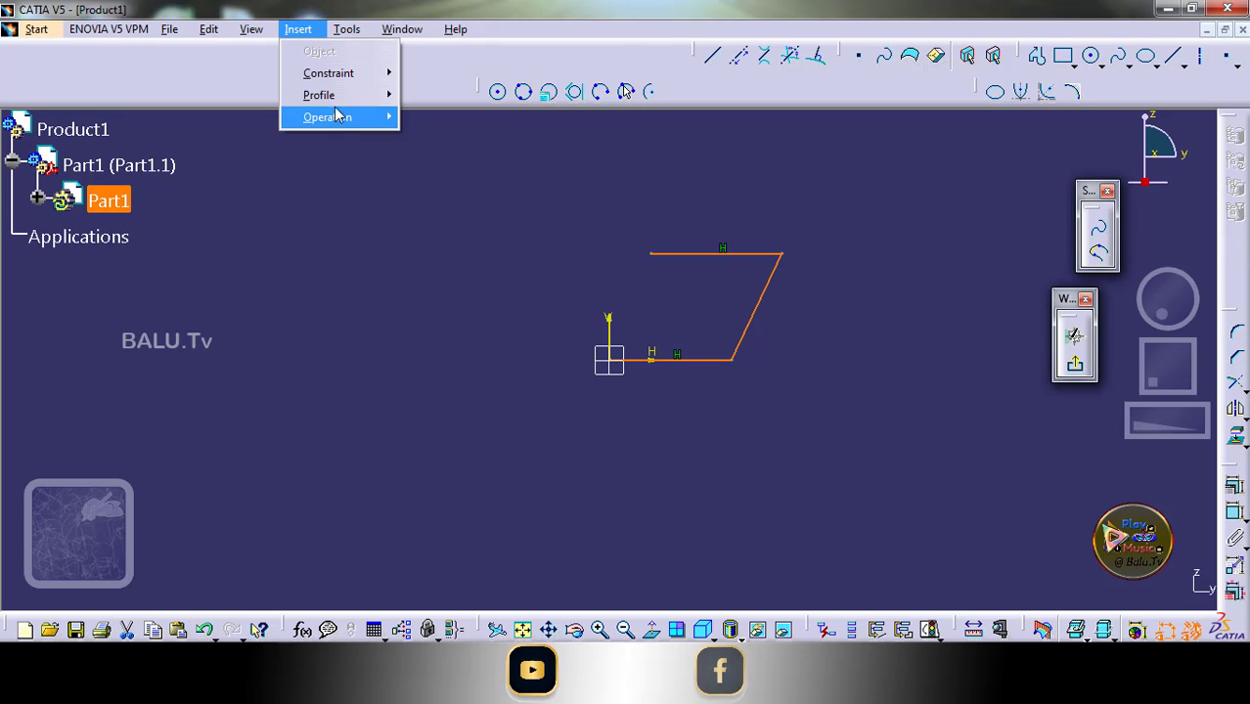
{"action": "mouse_move", "coordinate": [338, 118]}
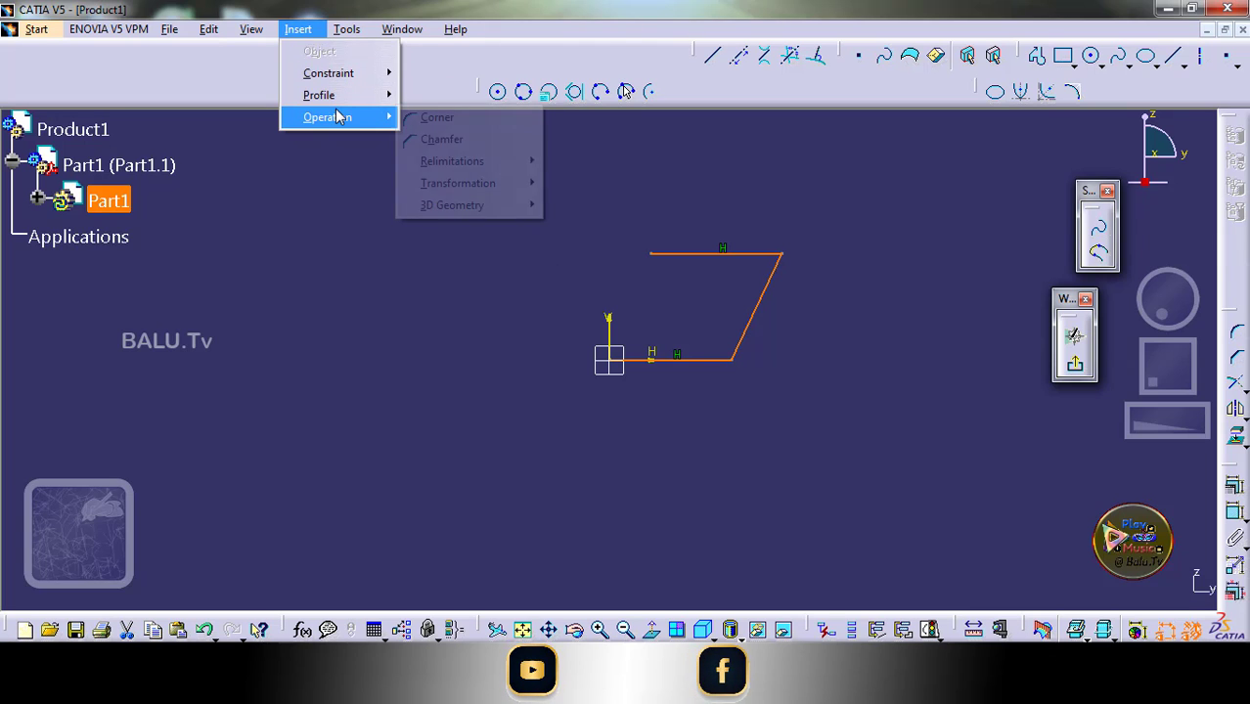
{"action": "left_click", "coordinate": [446, 119]}
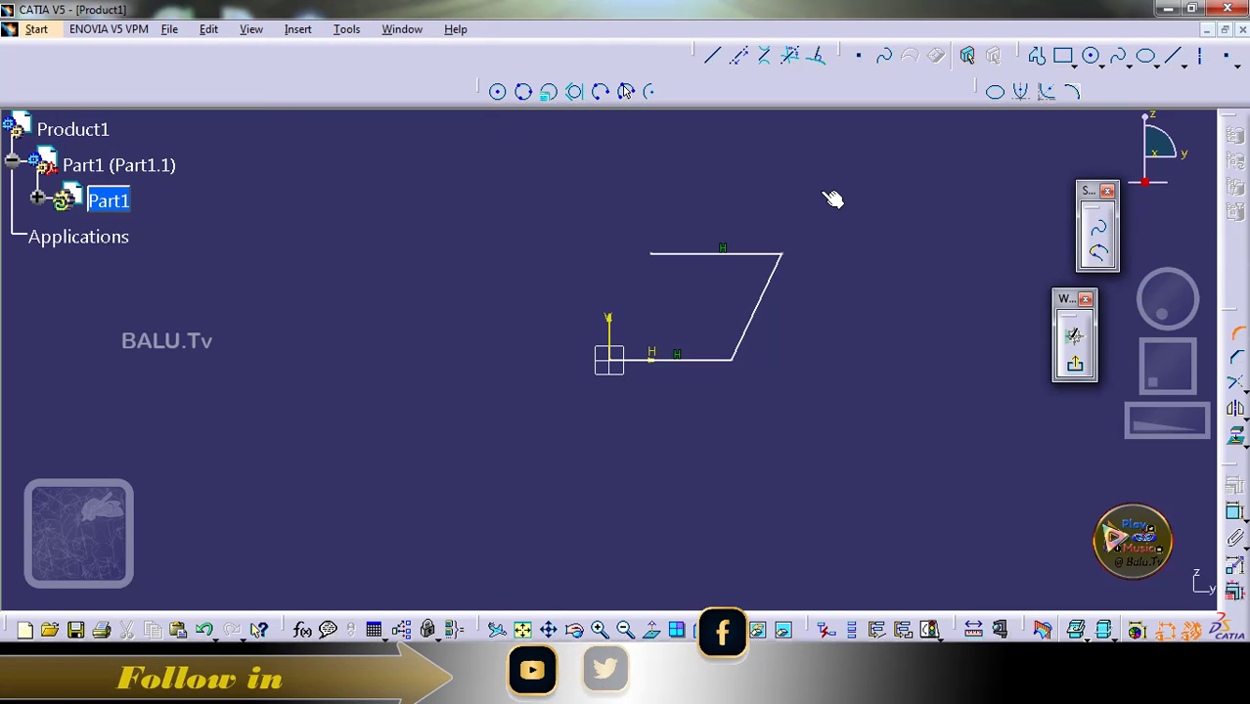
{"action": "left_click", "coordinate": [755, 254]}
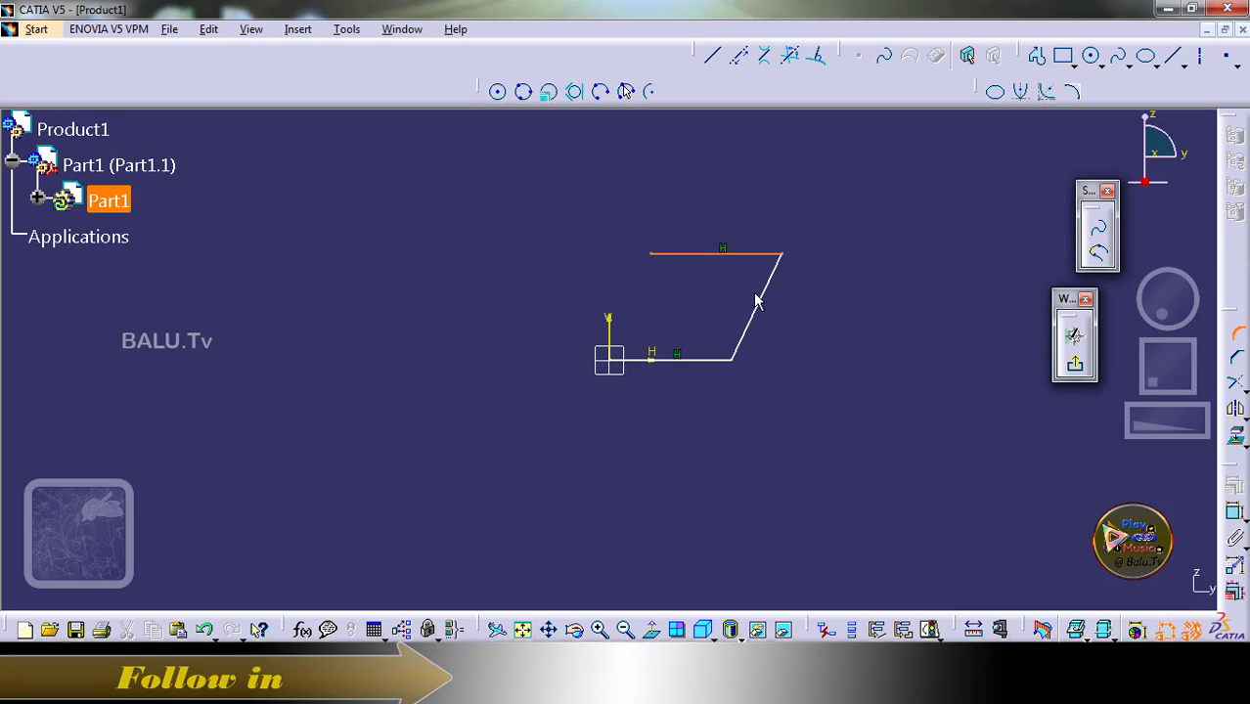
{"action": "left_click", "coordinate": [762, 298]}
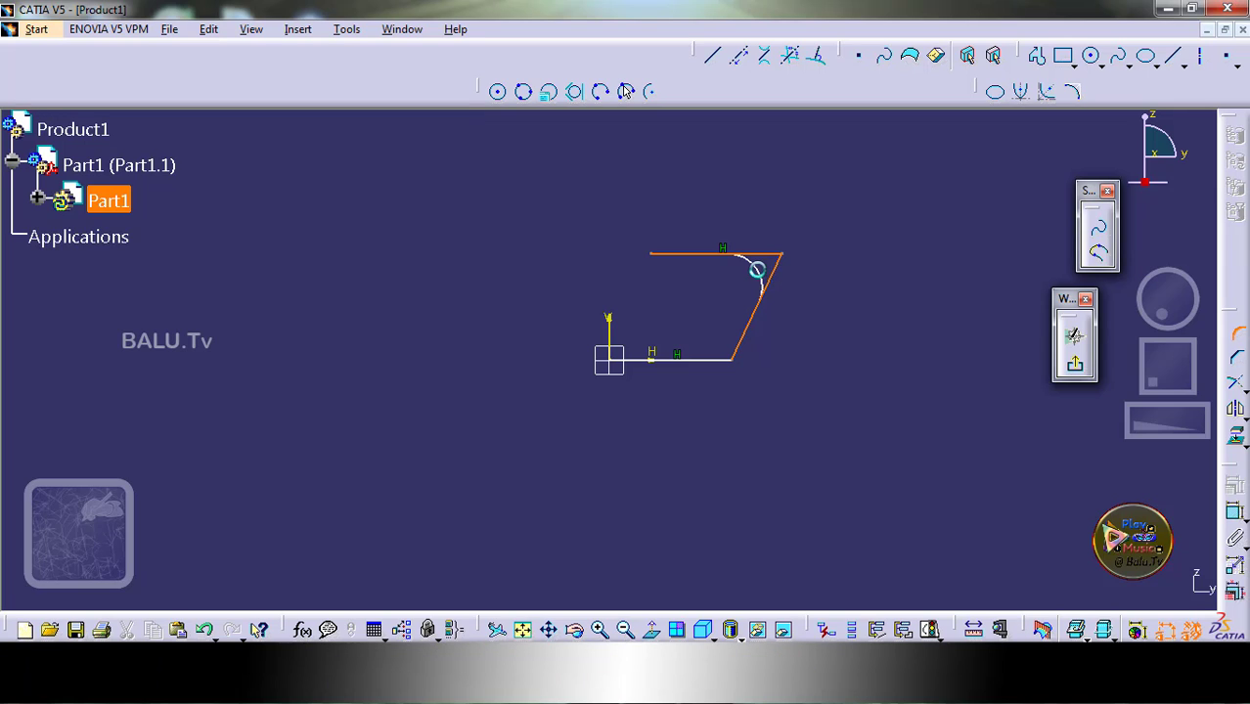
{"action": "left_click", "coordinate": [754, 270]}
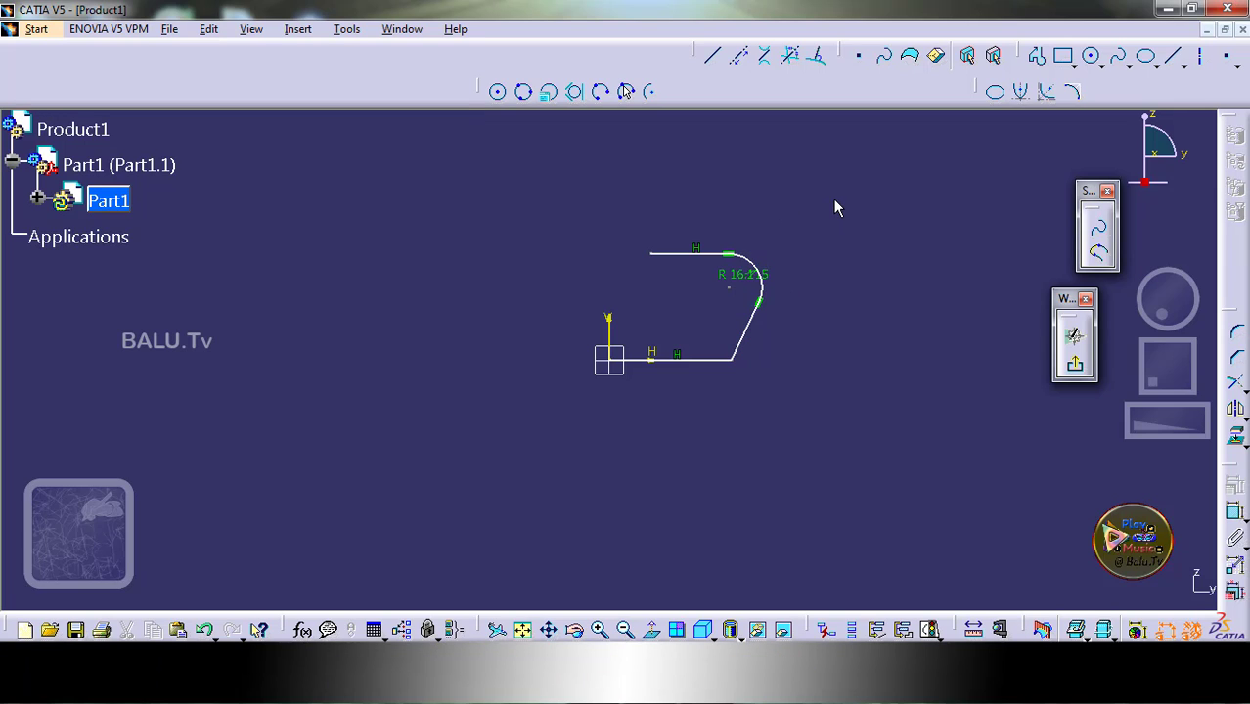
Set the corner's dimension to 16 mm, keeping its type as Radius
{"action": "double_click", "coordinate": [740, 275]}
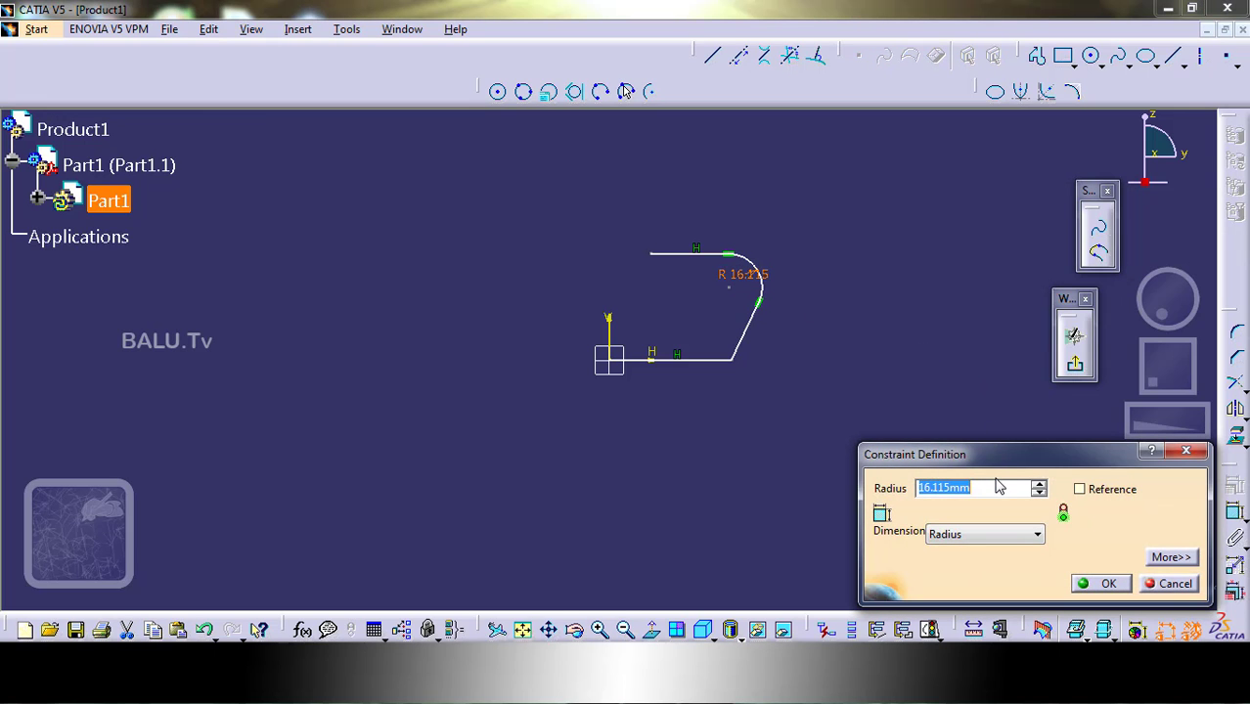
{"action": "type", "text": "16"}
{"action": "left_click", "coordinate": [1009, 533]}
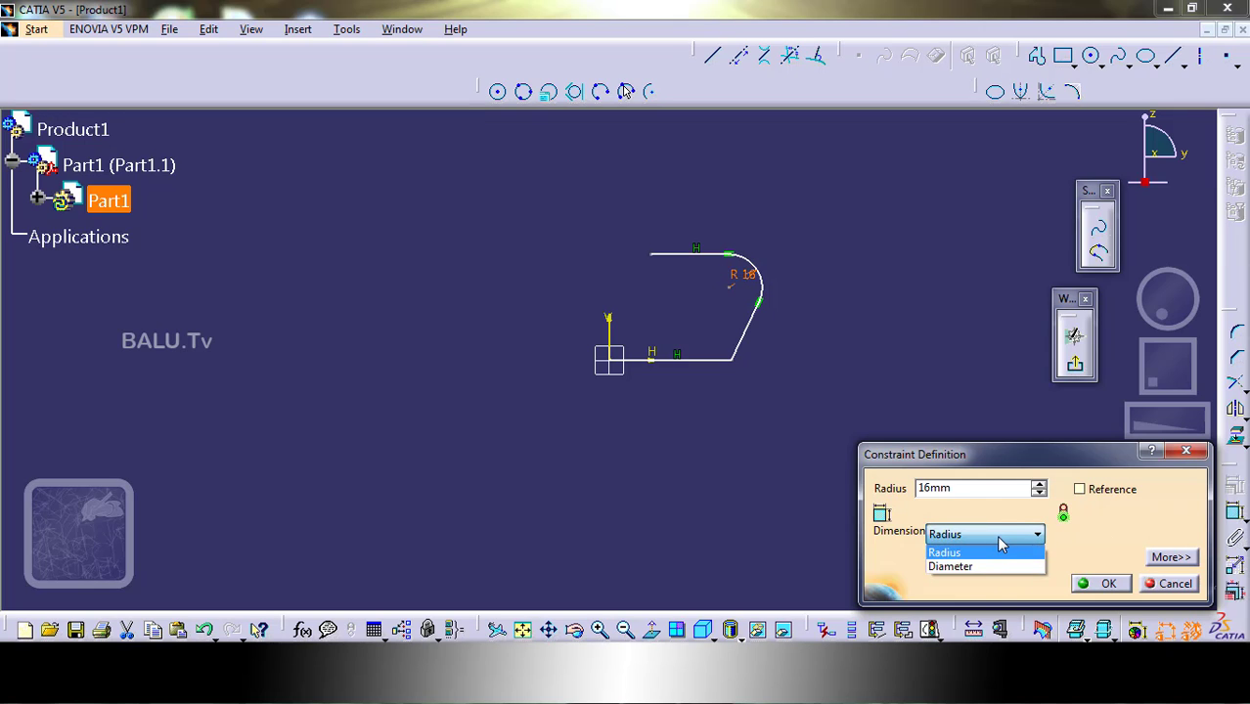
{"action": "left_click", "coordinate": [996, 550]}
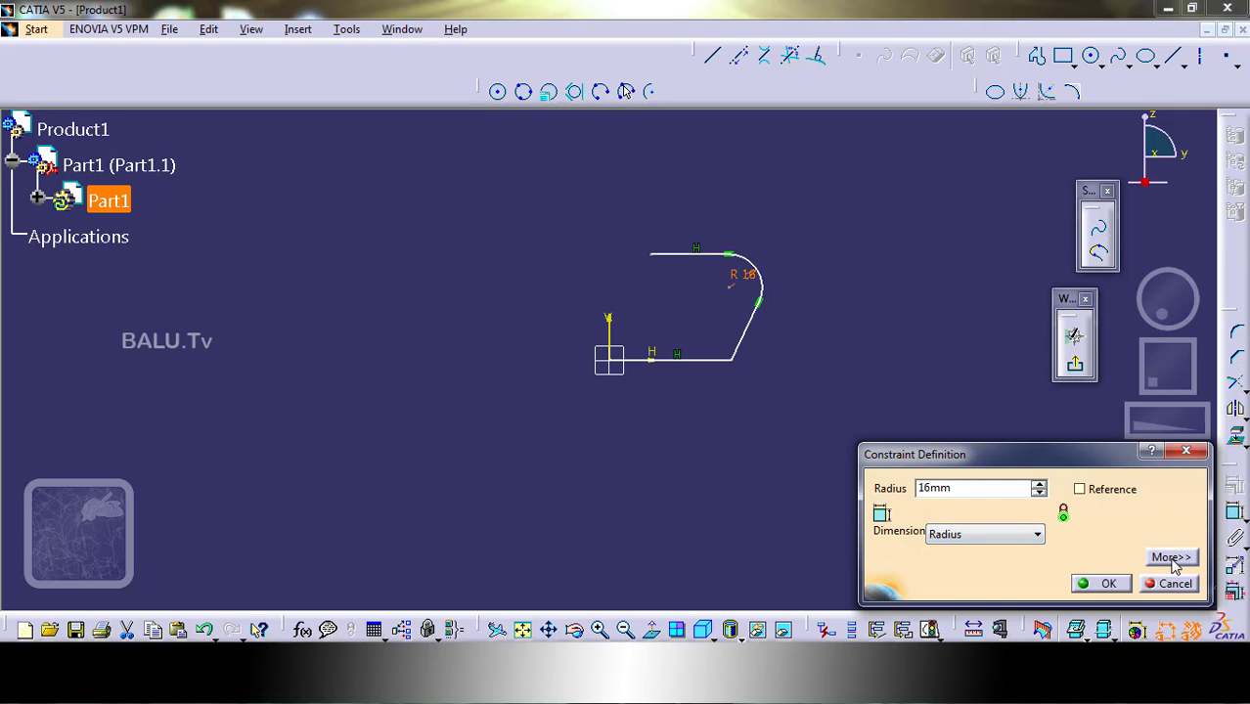
{"action": "left_click", "coordinate": [1173, 558]}
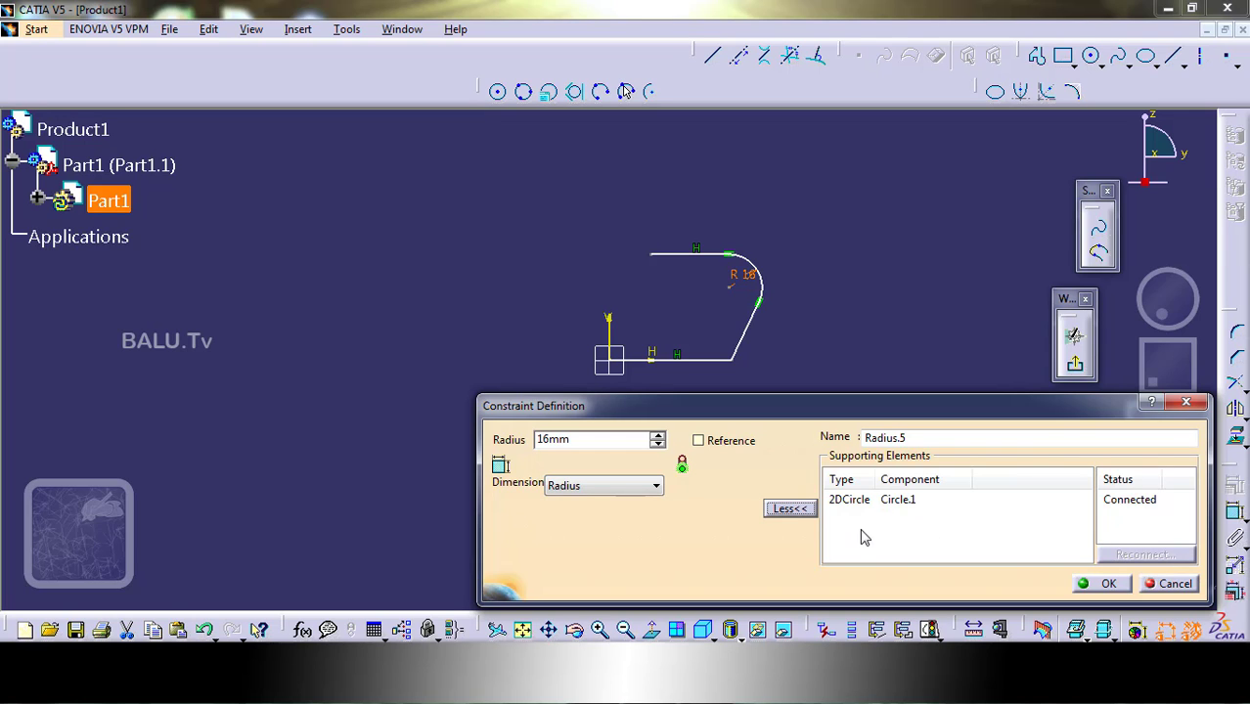
{"action": "left_click", "coordinate": [790, 509]}
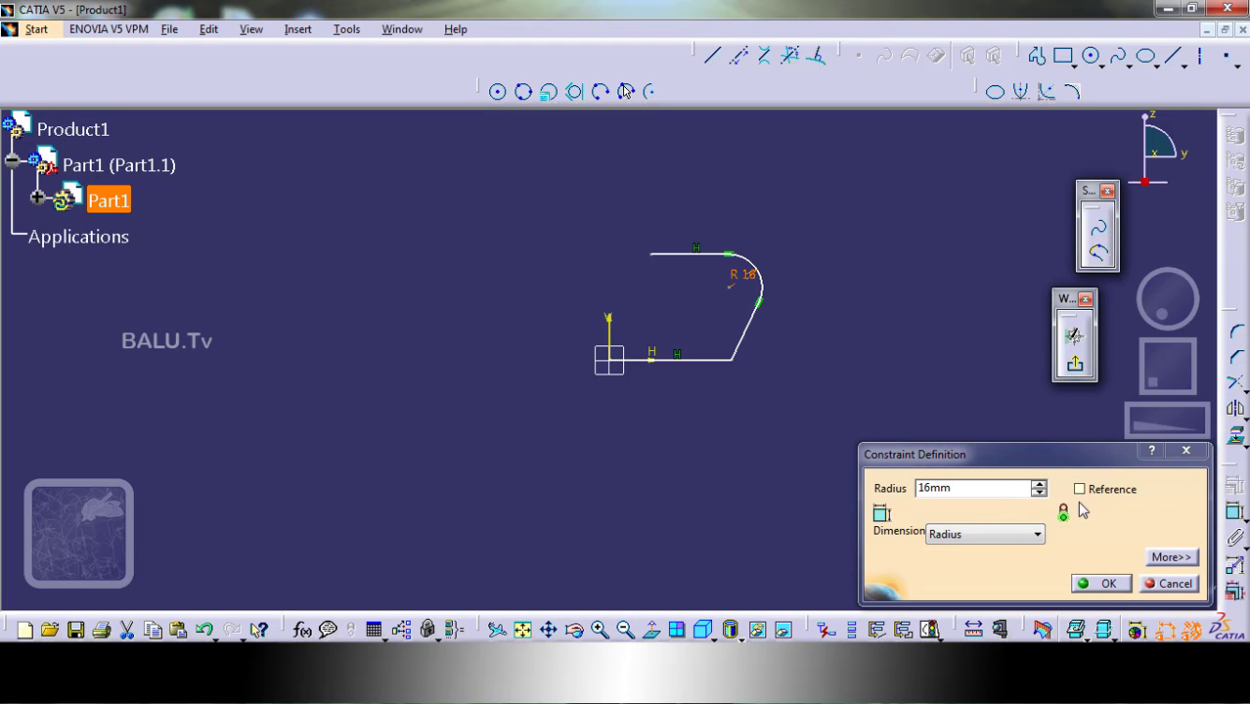
{"action": "left_click", "coordinate": [1105, 587]}
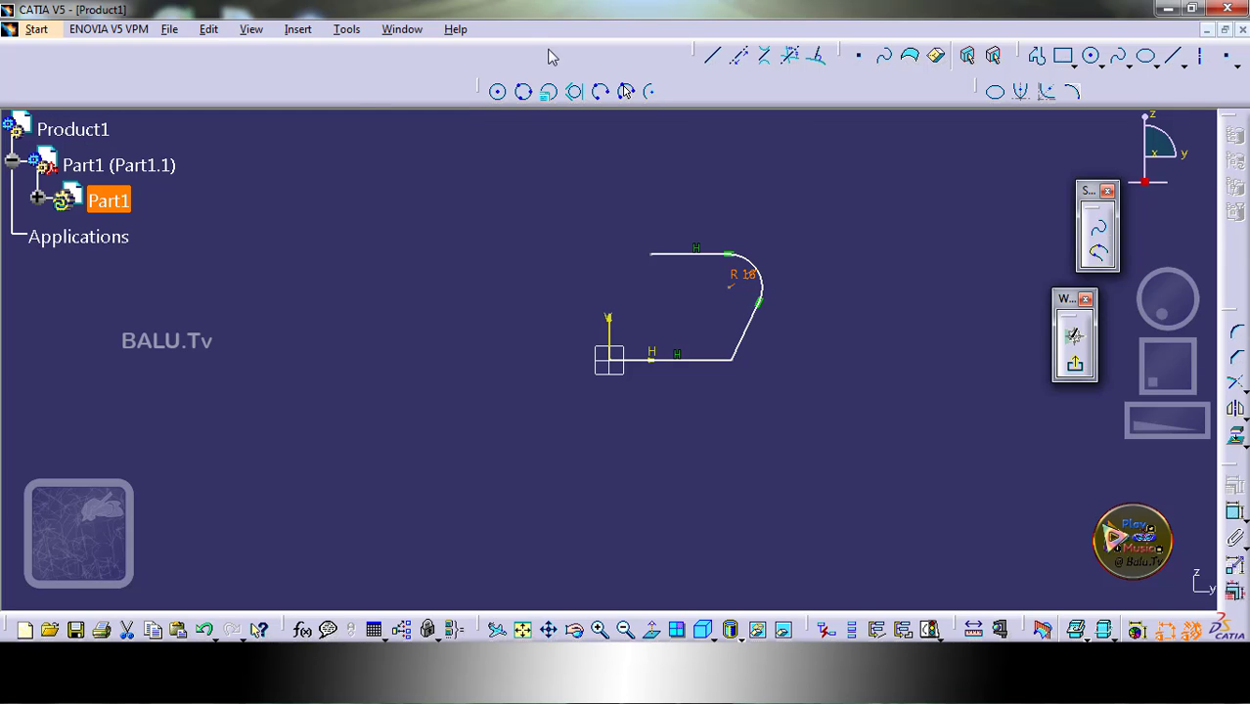
Chamfer the corner between the slanted line and the base line, about 14.7 mm long at about 32°
{"action": "left_click", "coordinate": [305, 30]}
{"action": "mouse_move", "coordinate": [354, 120]}
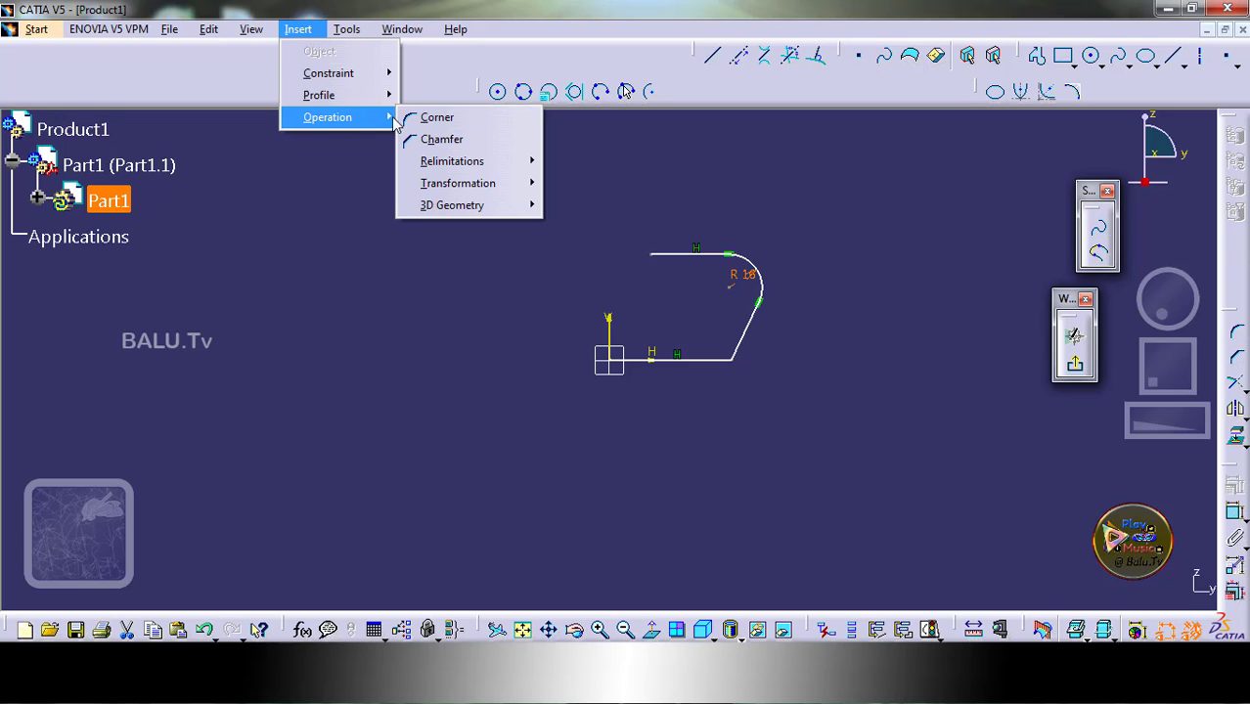
{"action": "left_click", "coordinate": [424, 137]}
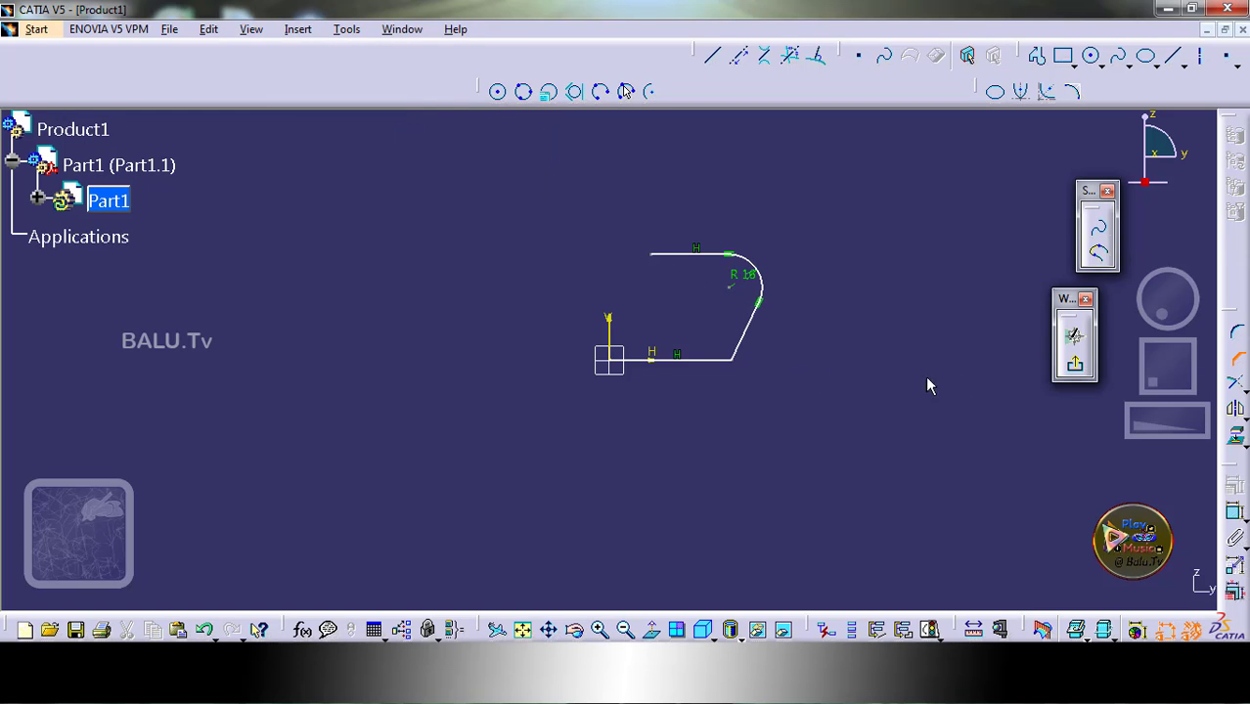
{"action": "left_click_drag", "start_coordinate": [1145, 434], "coordinate": [1188, 425]}
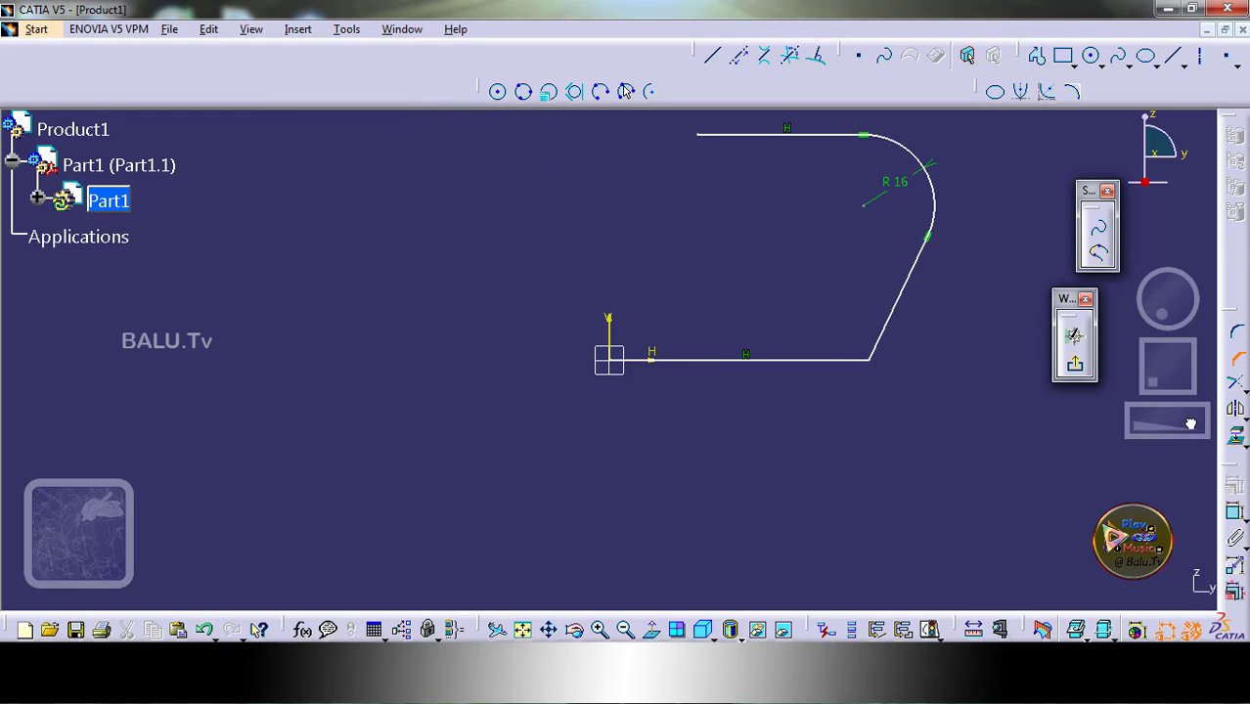
{"action": "left_click", "coordinate": [892, 341]}
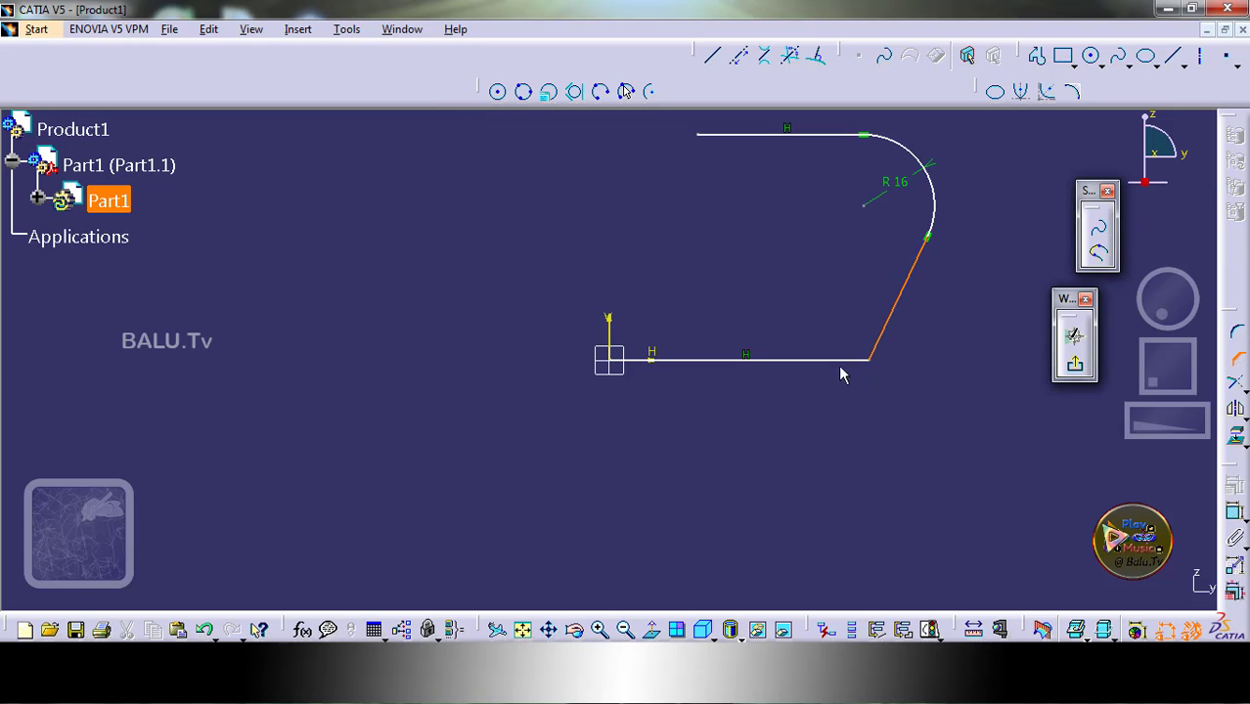
{"action": "left_click", "coordinate": [841, 364]}
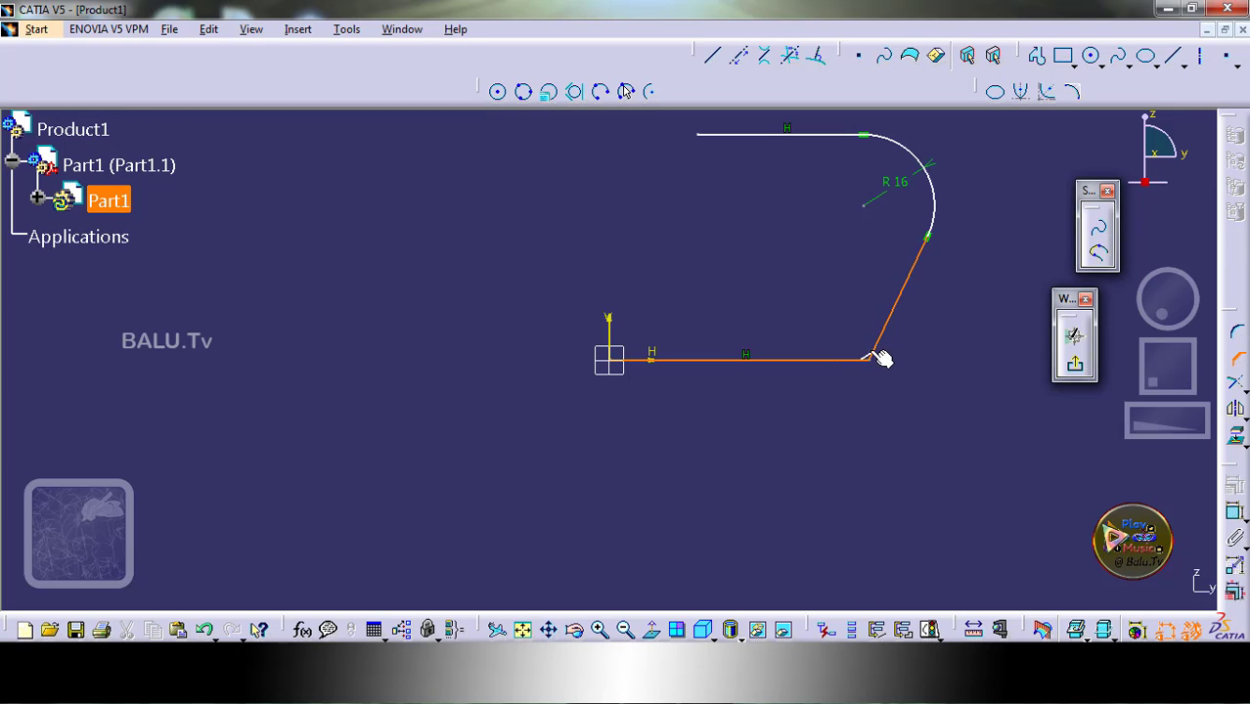
{"action": "left_click", "coordinate": [867, 348]}
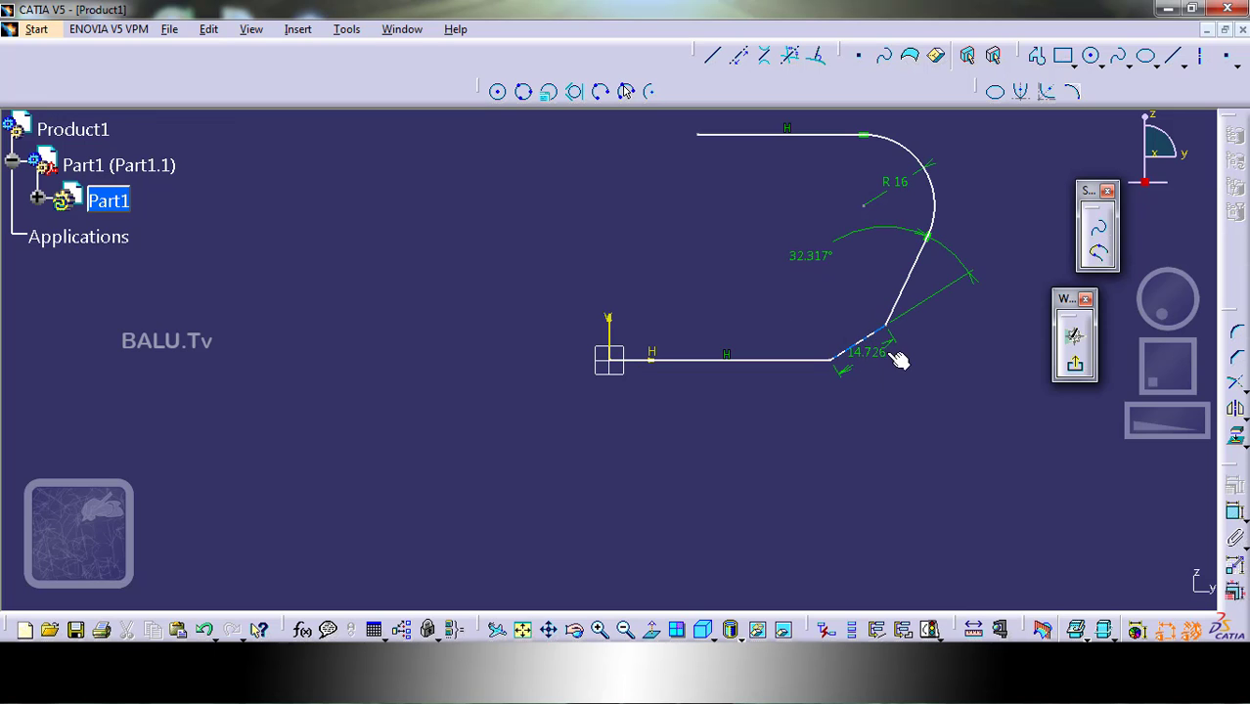
Set the chamfer's length to 14 mm
{"action": "left_click", "coordinate": [874, 350]}
{"action": "double_click", "coordinate": [873, 350]}
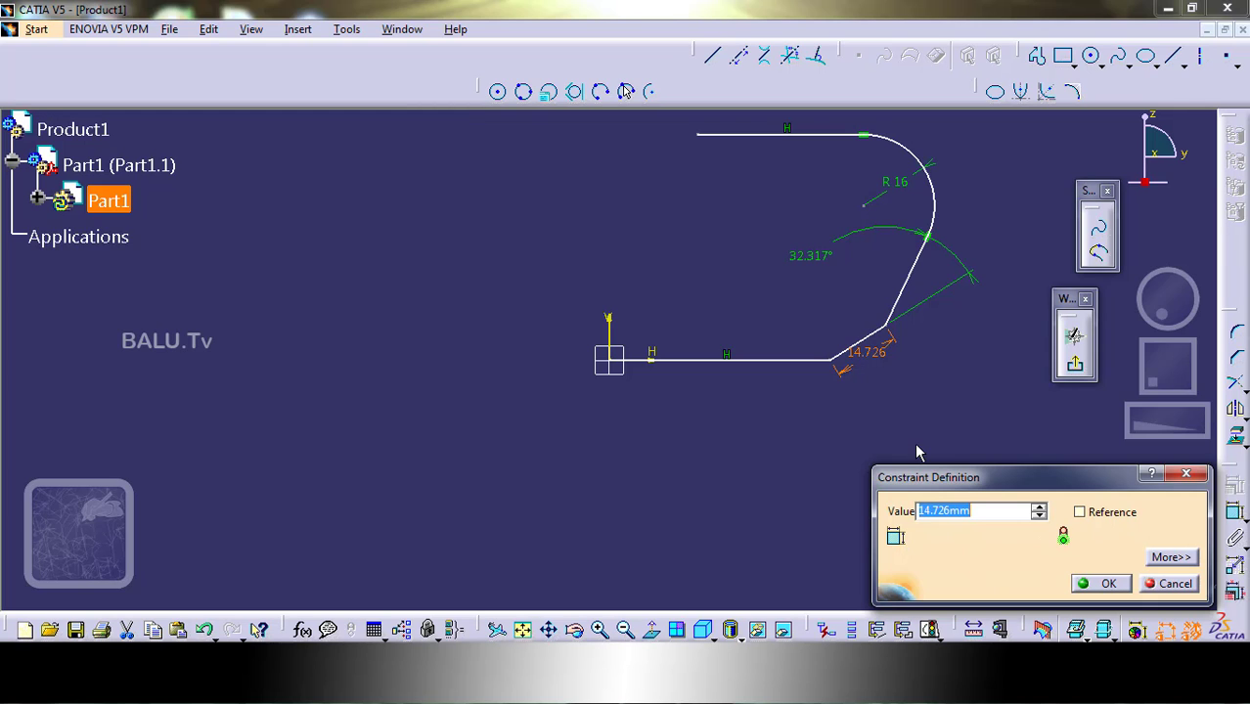
{"action": "type", "text": "14"}
{"action": "key", "text": "Return"}
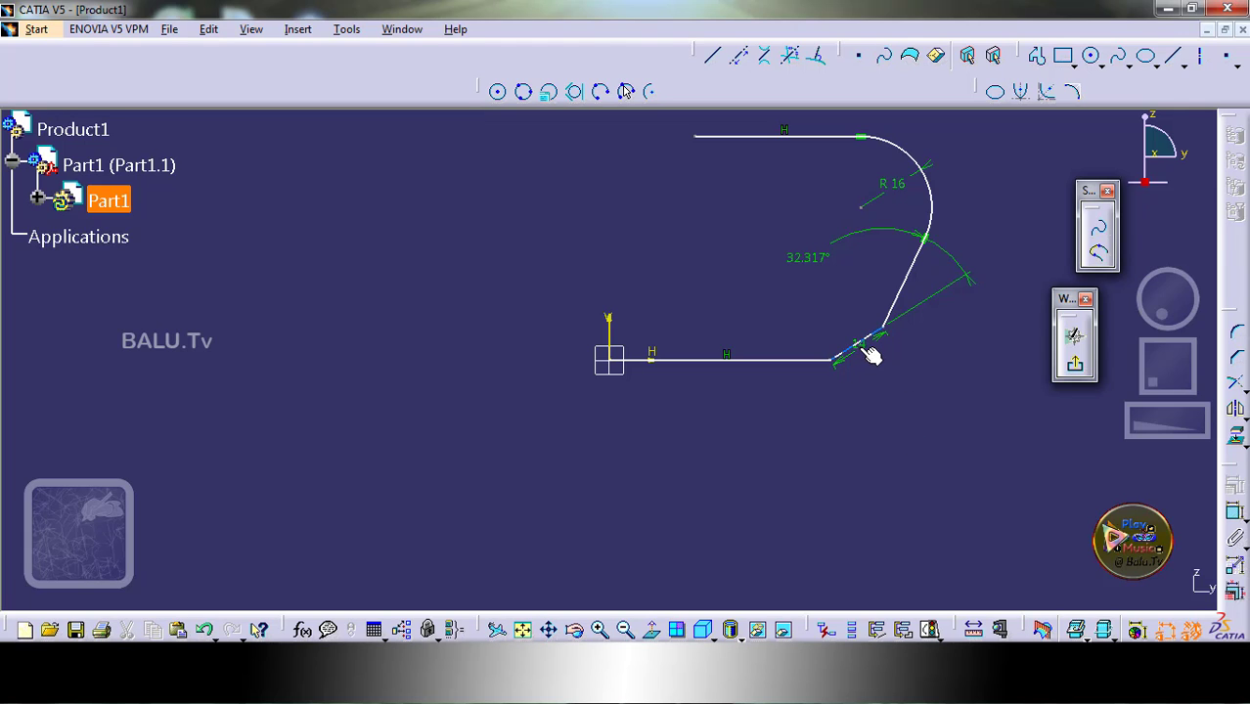
Try to move the chamfer's length dimension away from its line, and undo the latest chamfer changes
{"action": "left_click_drag", "start_coordinate": [862, 344], "coordinate": [883, 375]}
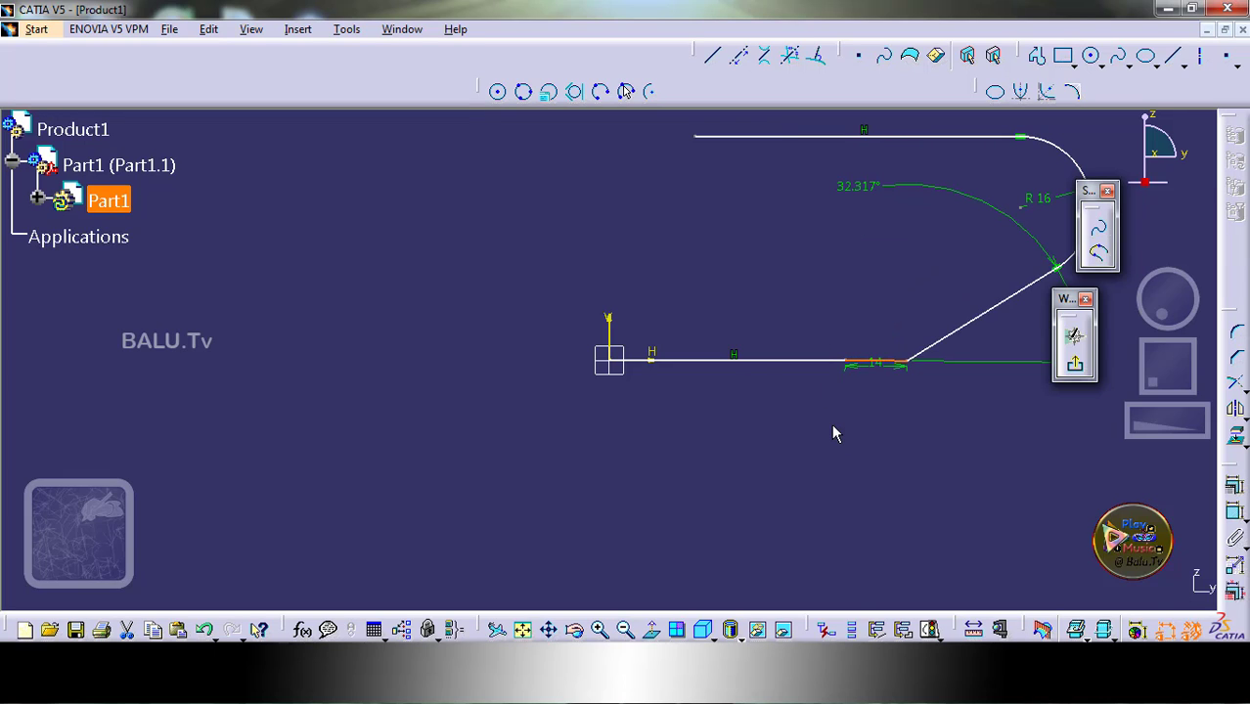
{"action": "key", "text": "ctrl+z"}
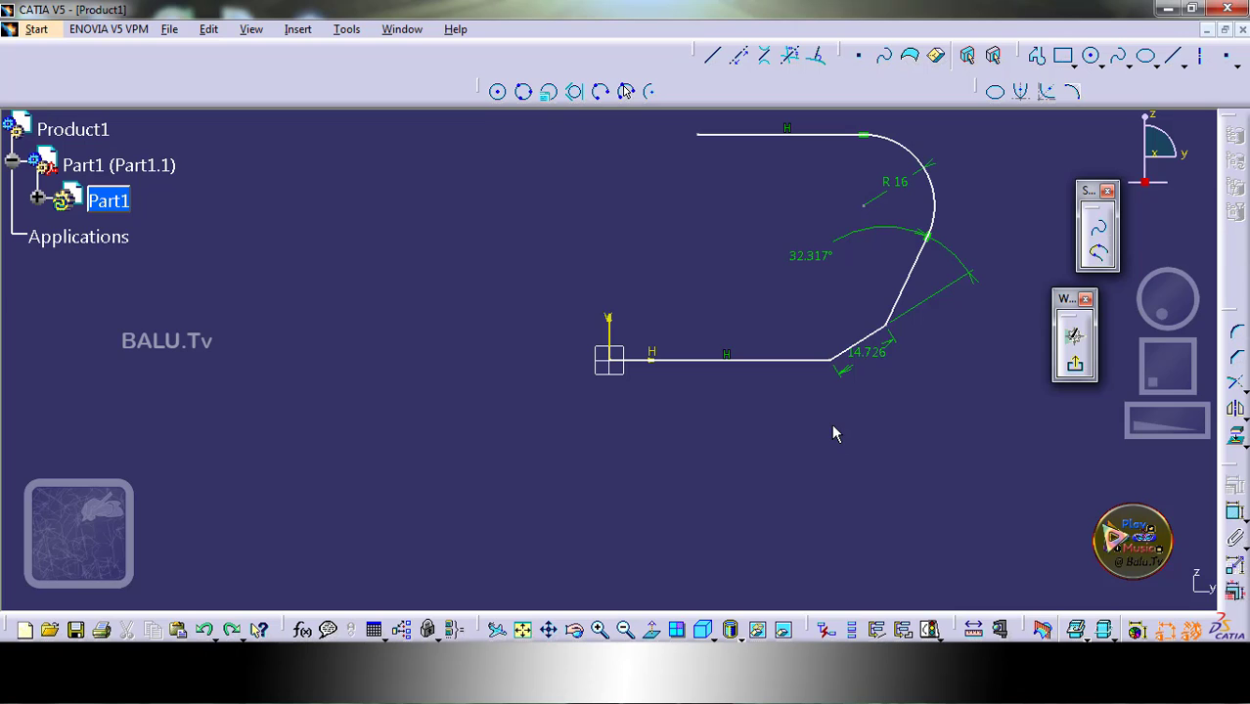
{"action": "left_click", "coordinate": [297, 28]}
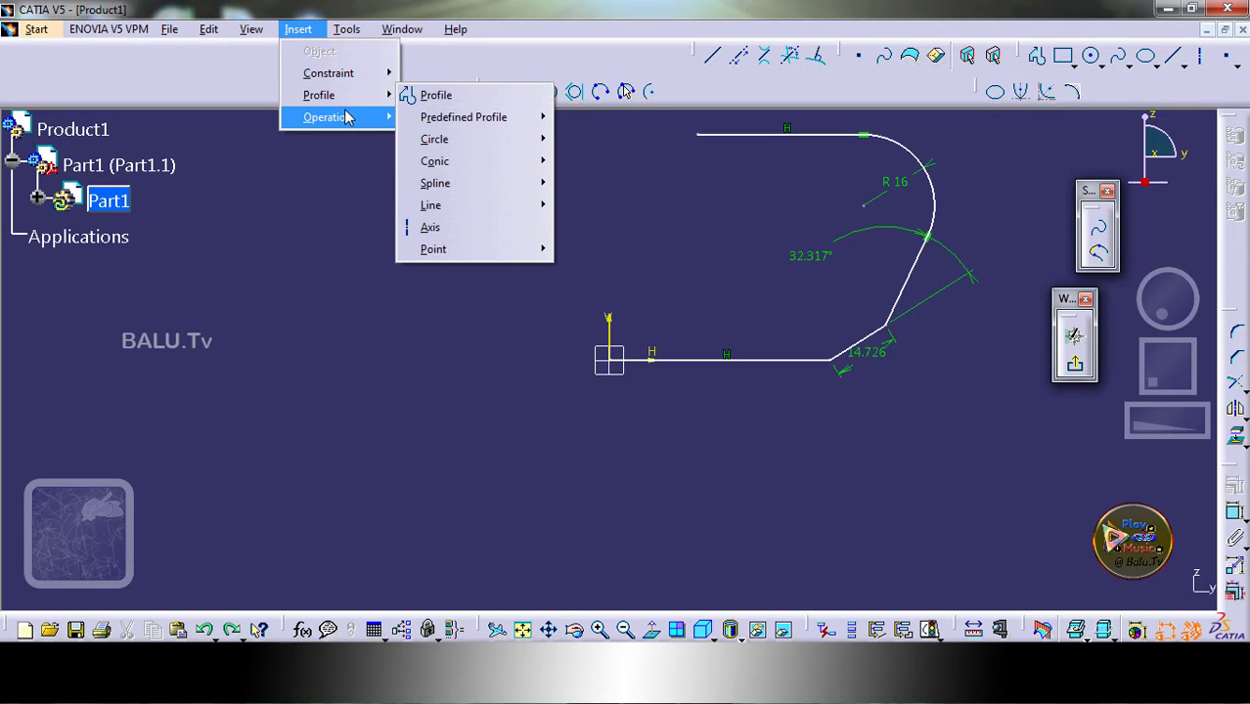
{"action": "mouse_move", "coordinate": [363, 118]}
{"action": "mouse_move", "coordinate": [439, 160]}
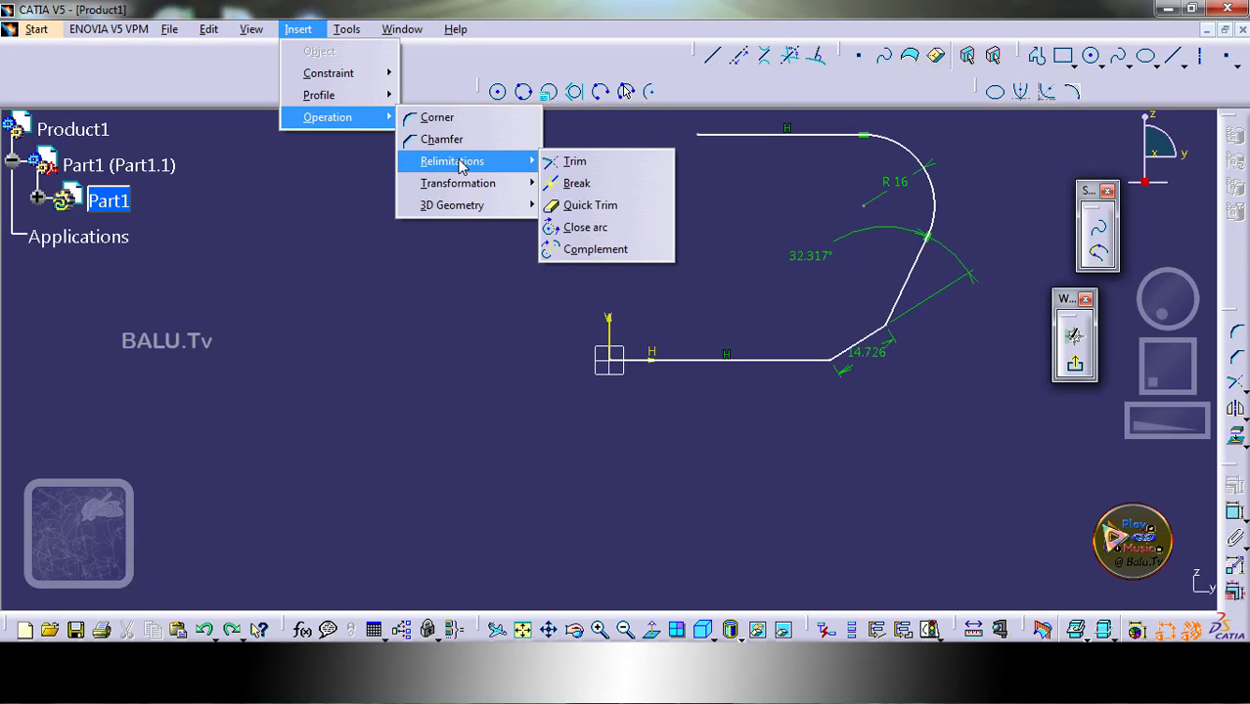
{"action": "left_click", "coordinate": [564, 166]}
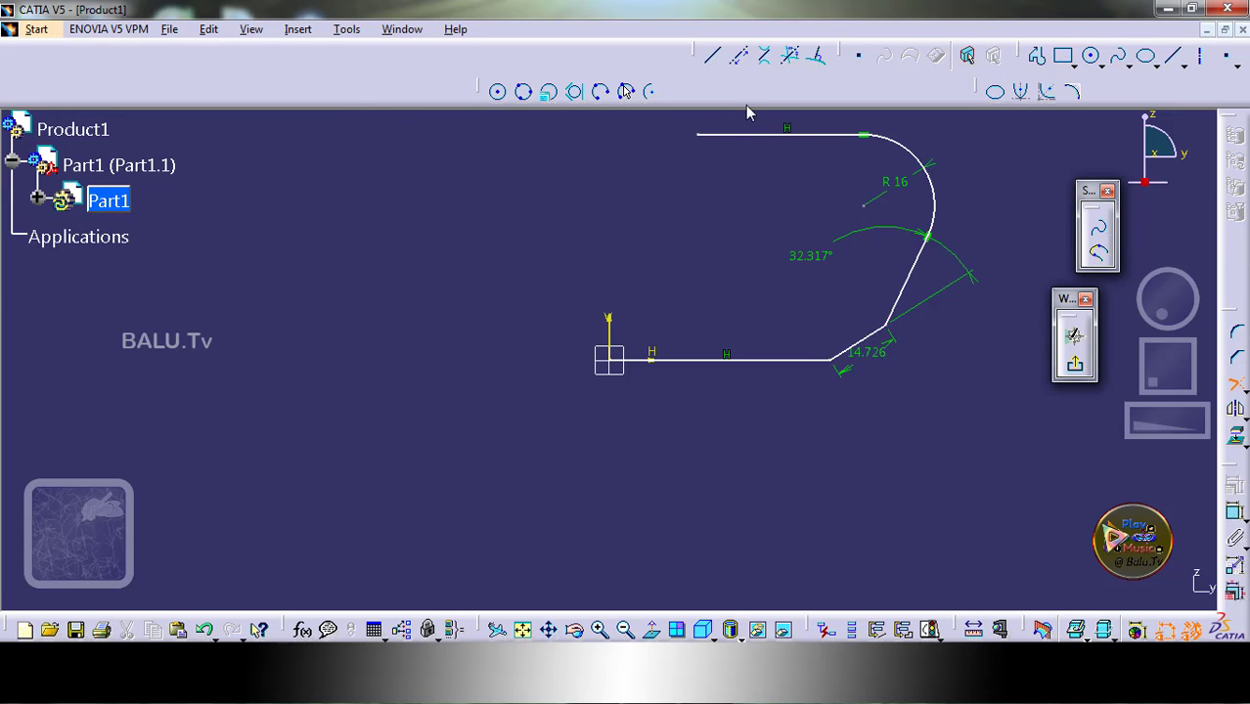
Draw a vertical profile line from the origin up to just below the level of the upper horizontal line
{"action": "left_click", "coordinate": [298, 29]}
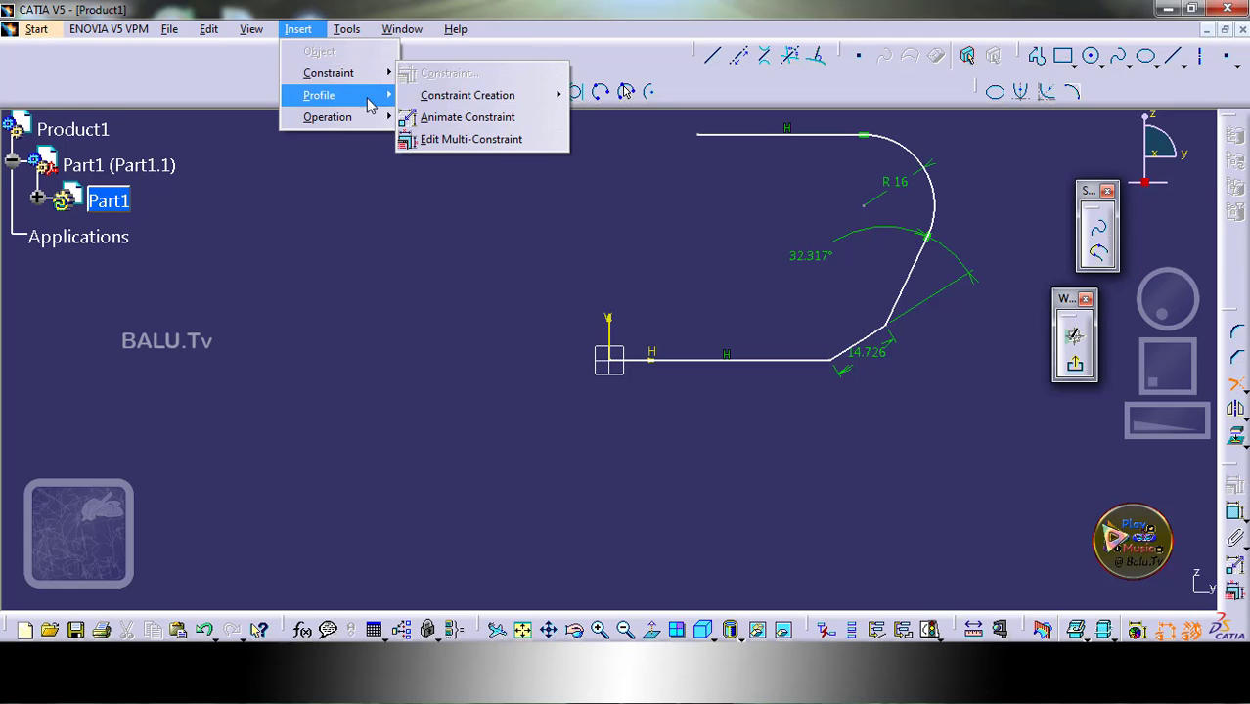
{"action": "mouse_move", "coordinate": [364, 96]}
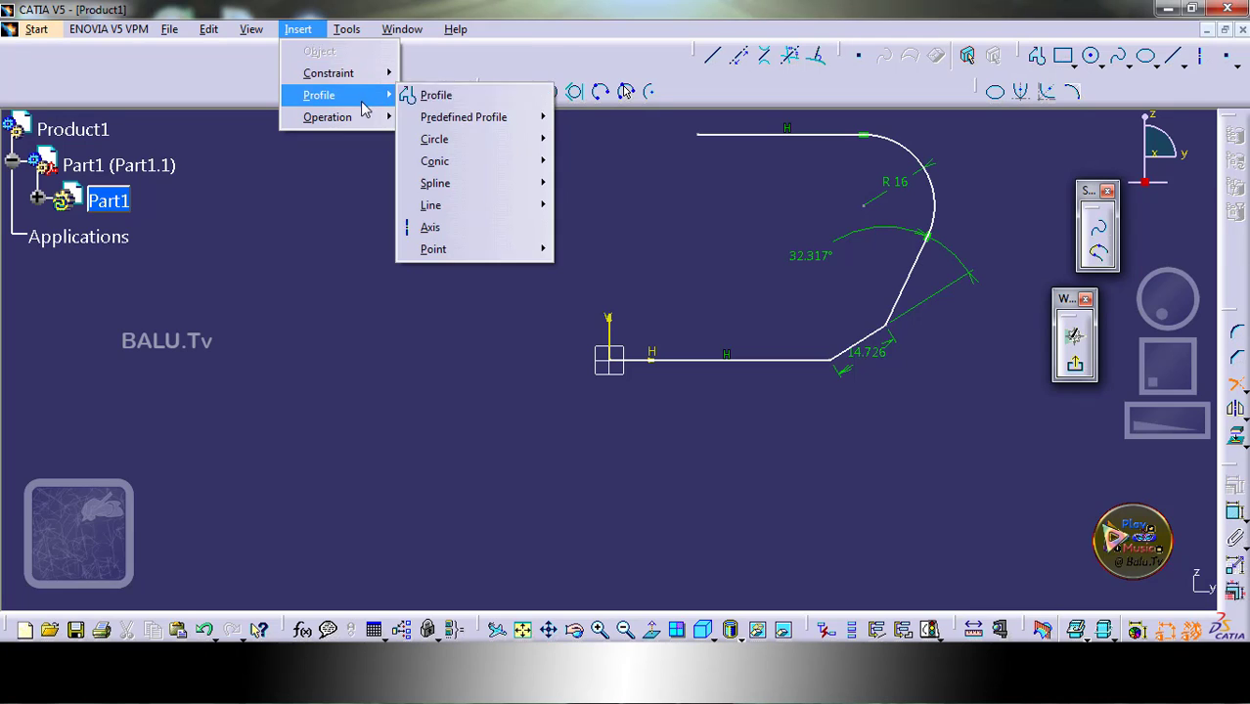
{"action": "left_click", "coordinate": [474, 97]}
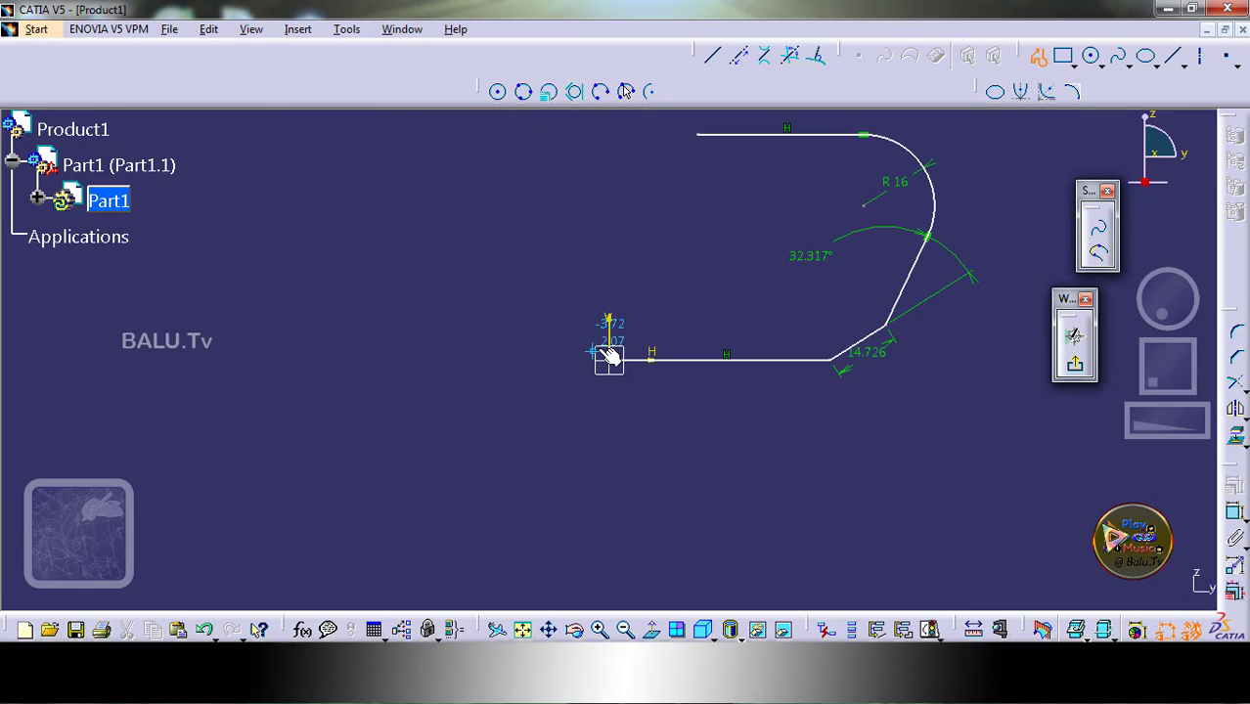
{"action": "left_click", "coordinate": [610, 317]}
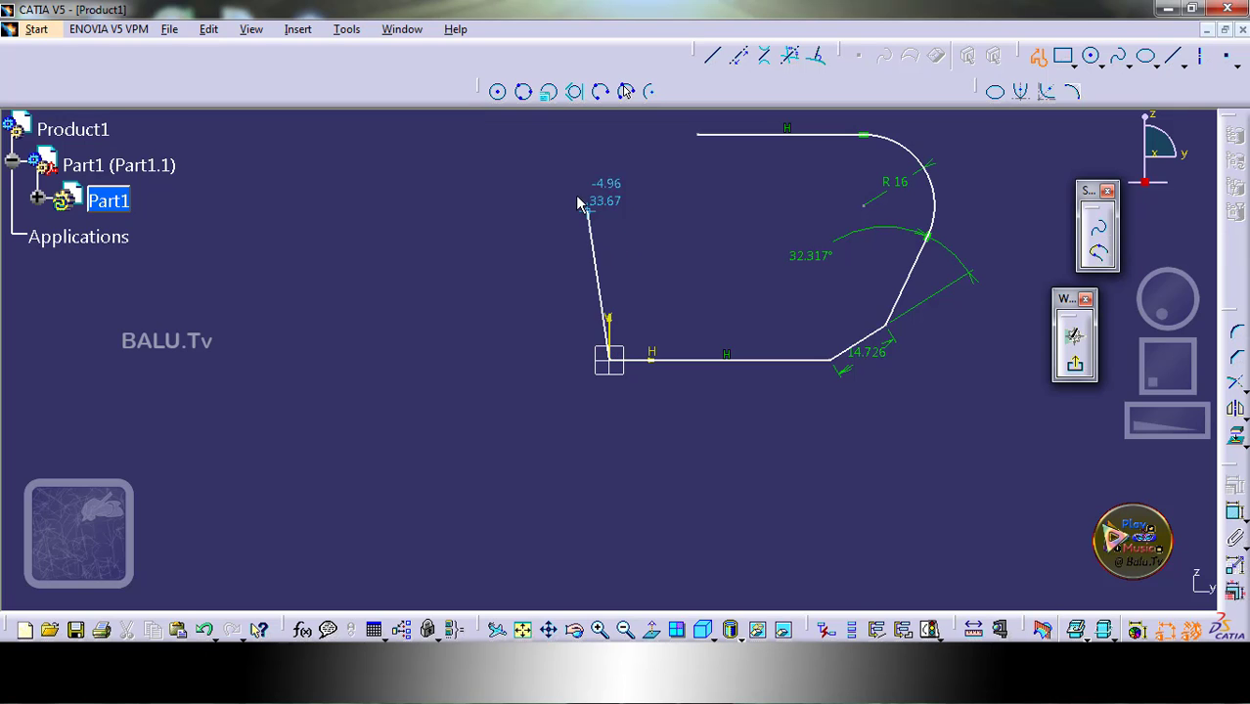
{"action": "left_click", "coordinate": [609, 155]}
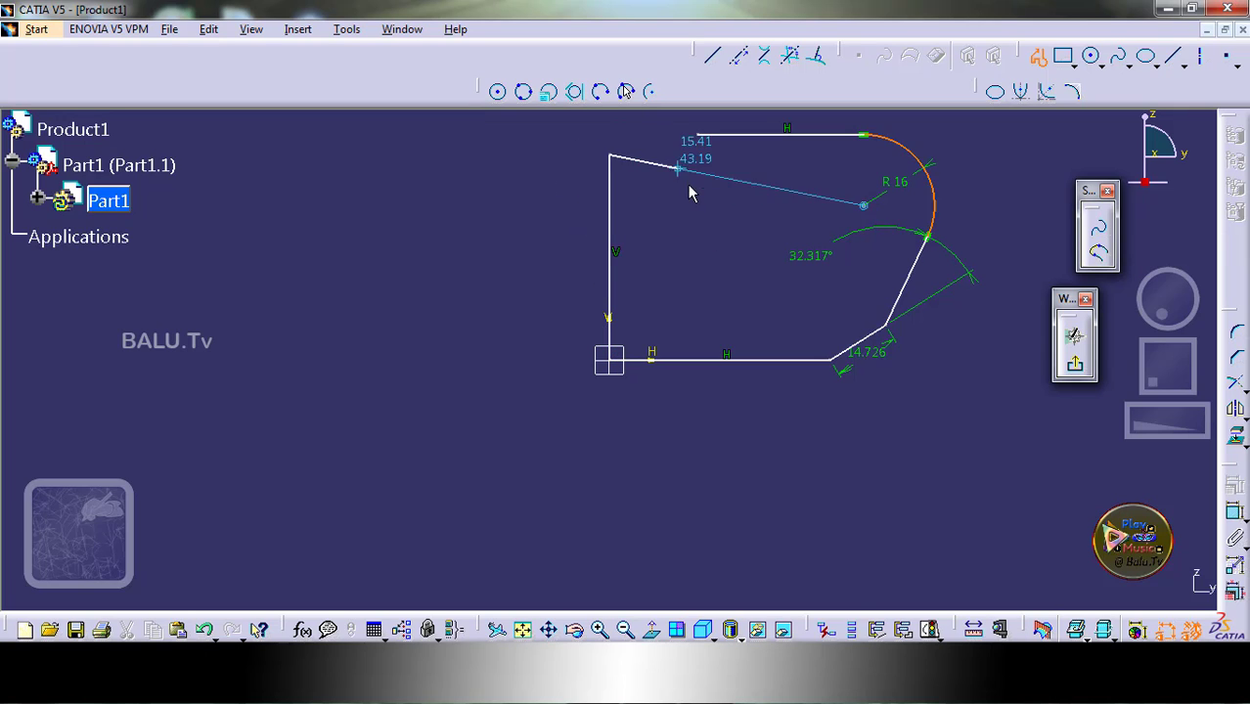
Try to trim the vertical line and the upper horizontal line to a common corner
{"action": "left_click", "coordinate": [297, 29]}
{"action": "mouse_move", "coordinate": [362, 119]}
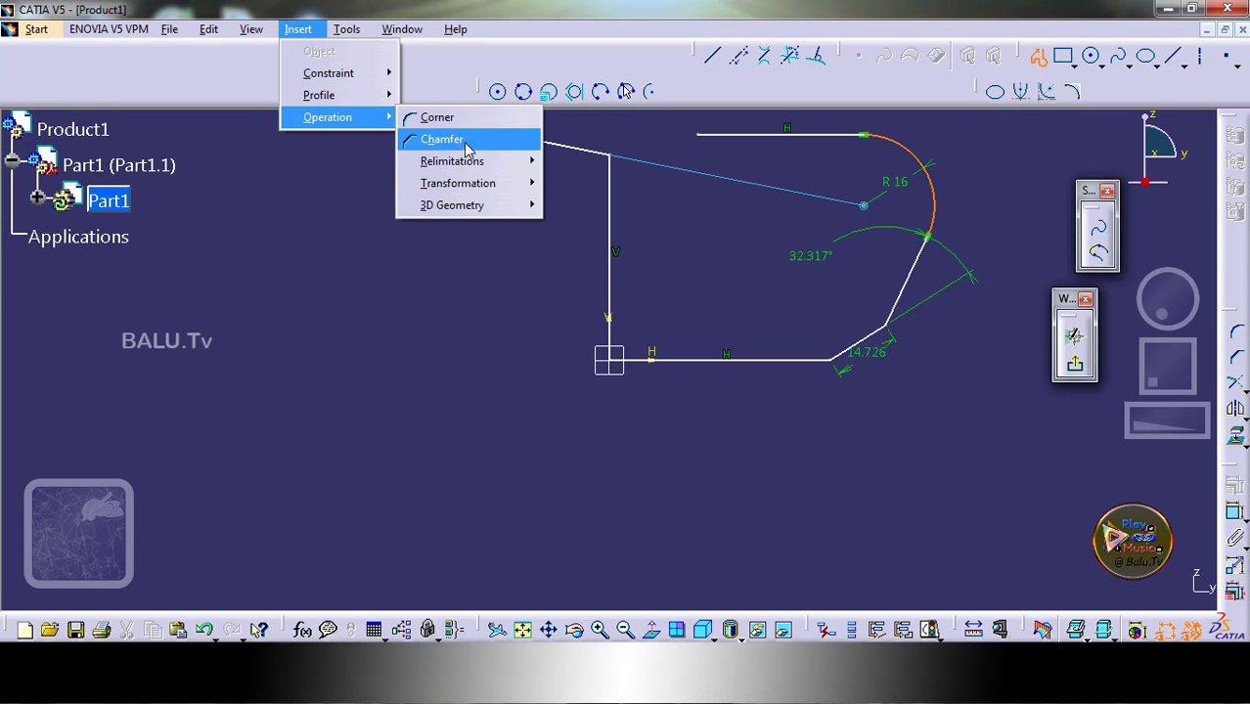
{"action": "mouse_move", "coordinate": [475, 161]}
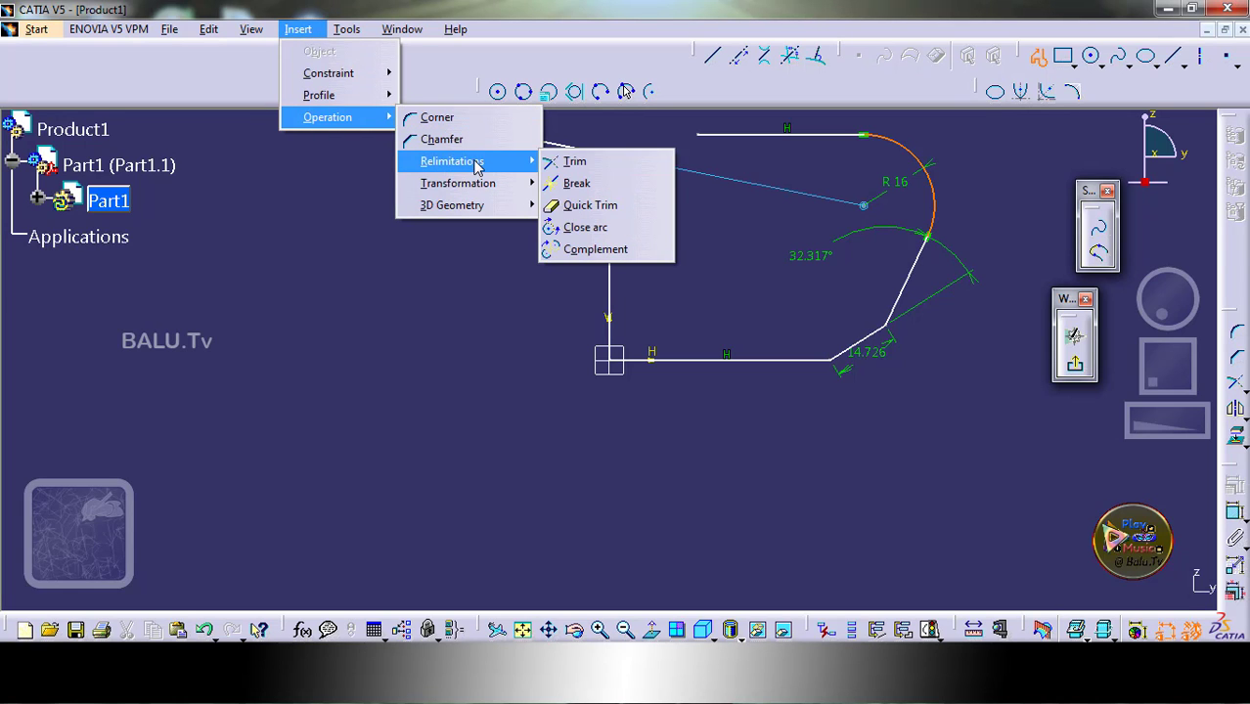
{"action": "left_click", "coordinate": [563, 162]}
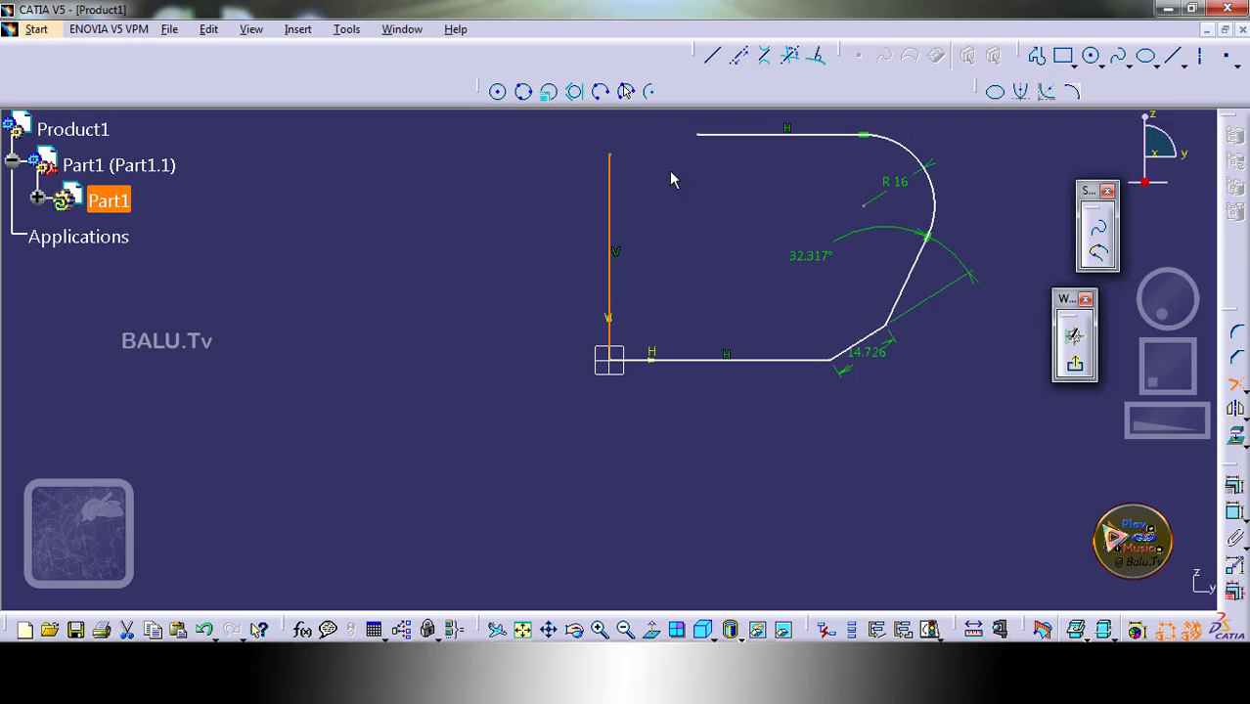
{"action": "left_click", "coordinate": [610, 163]}
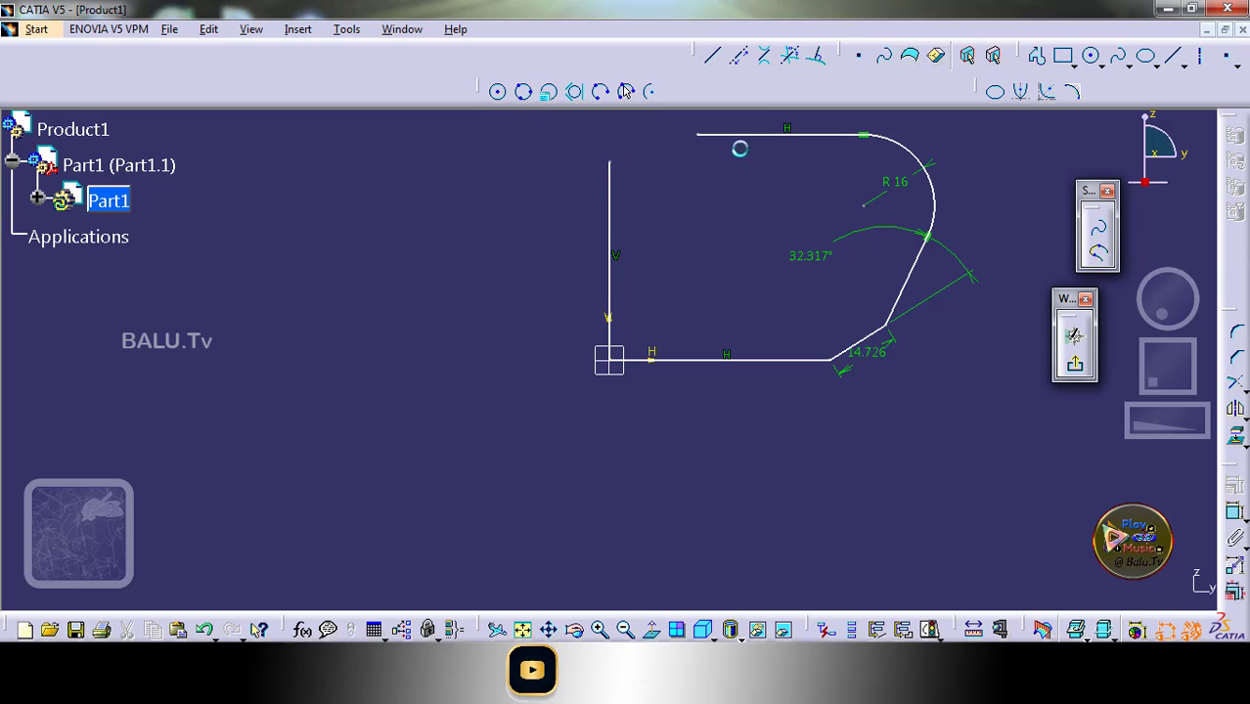
{"action": "double_click", "coordinate": [736, 137]}
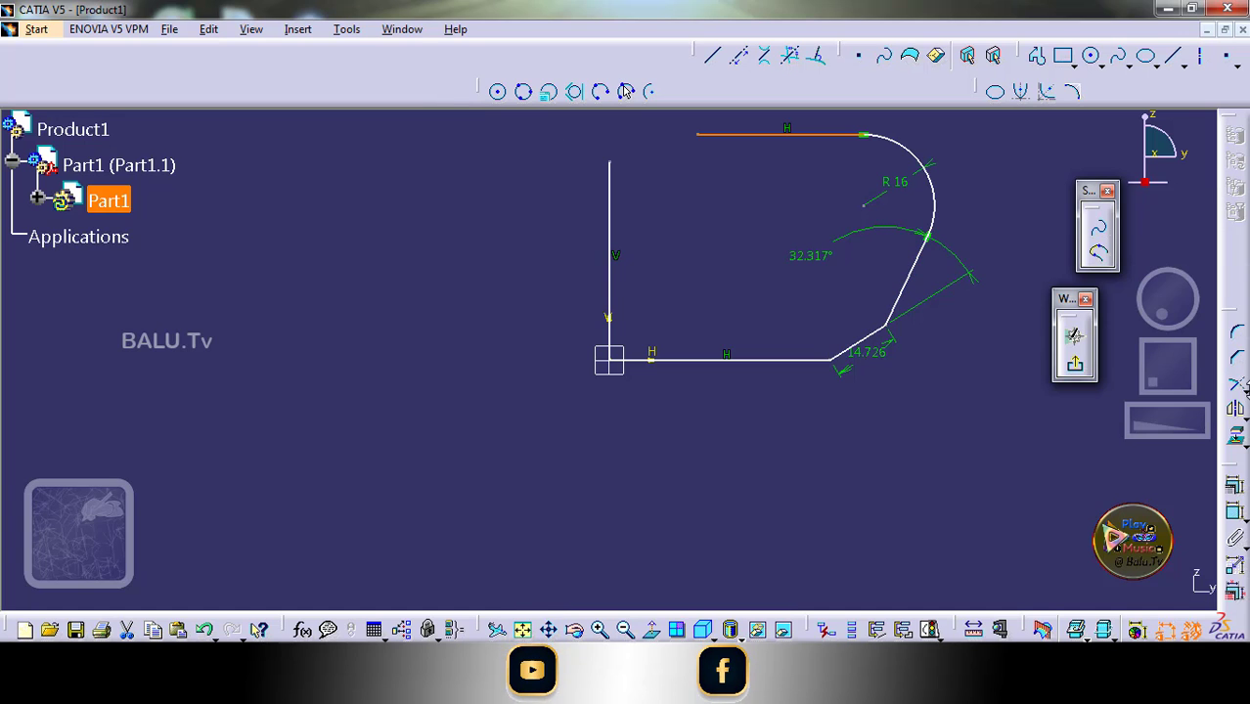
{"action": "left_click", "coordinate": [1240, 387]}
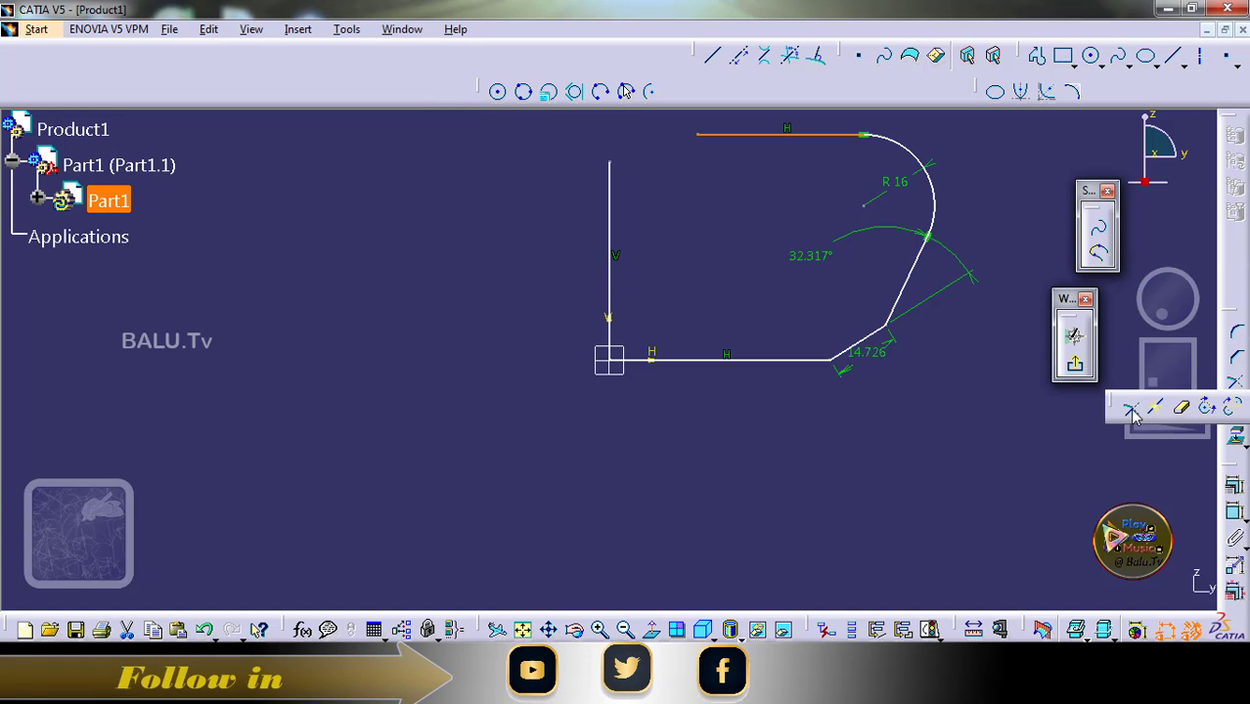
{"action": "left_click", "coordinate": [1132, 412]}
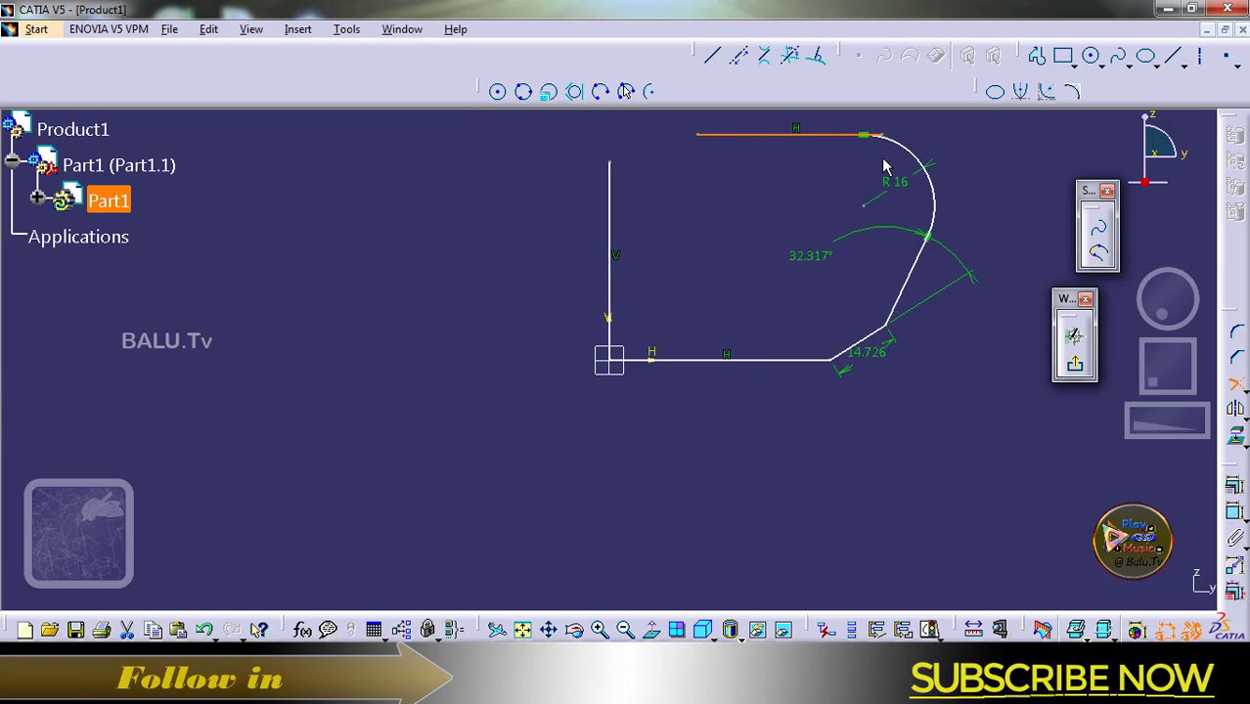
{"action": "left_click", "coordinate": [753, 270]}
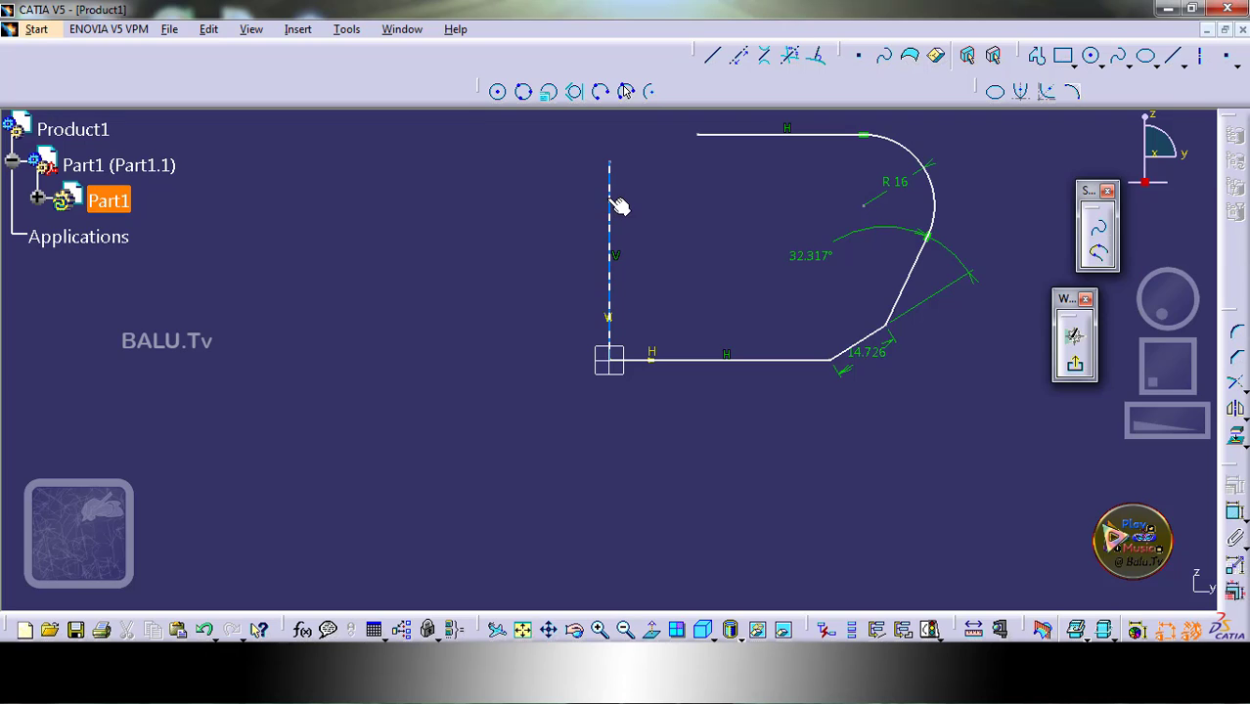
Trim the vertical line and the upper horizontal line so they meet in a sharp corner
{"action": "left_click", "coordinate": [1236, 386]}
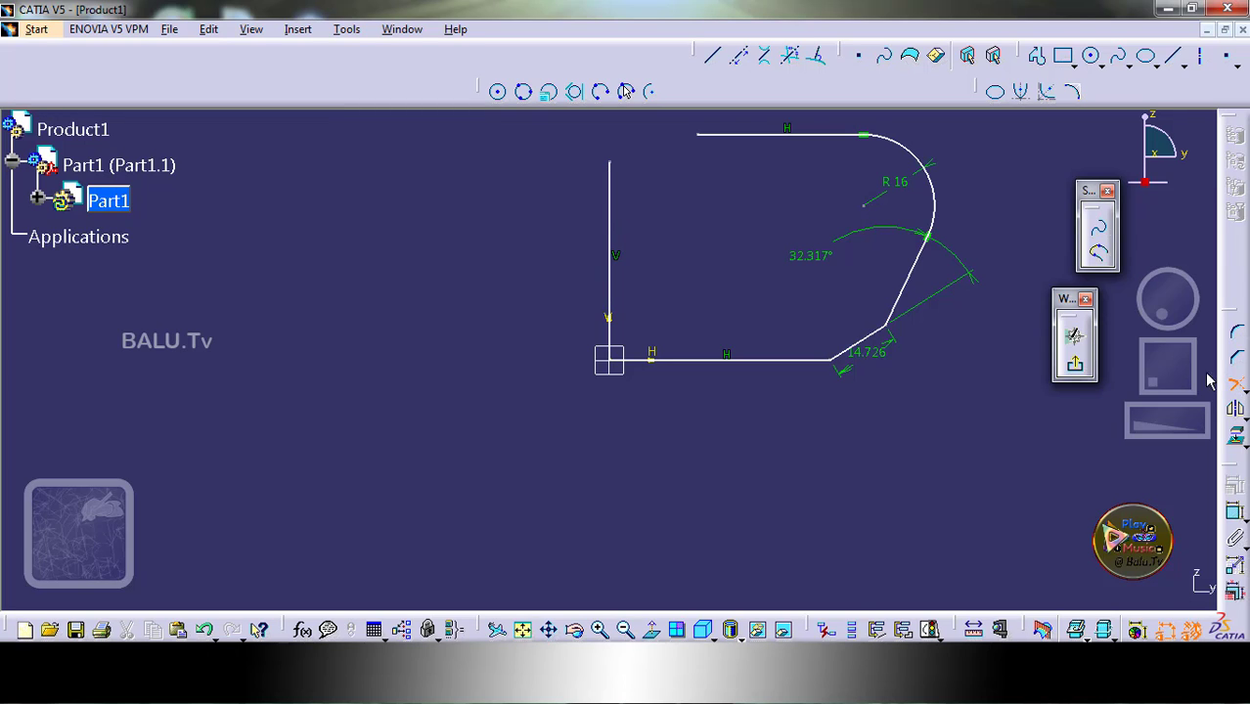
{"action": "left_click", "coordinate": [614, 221]}
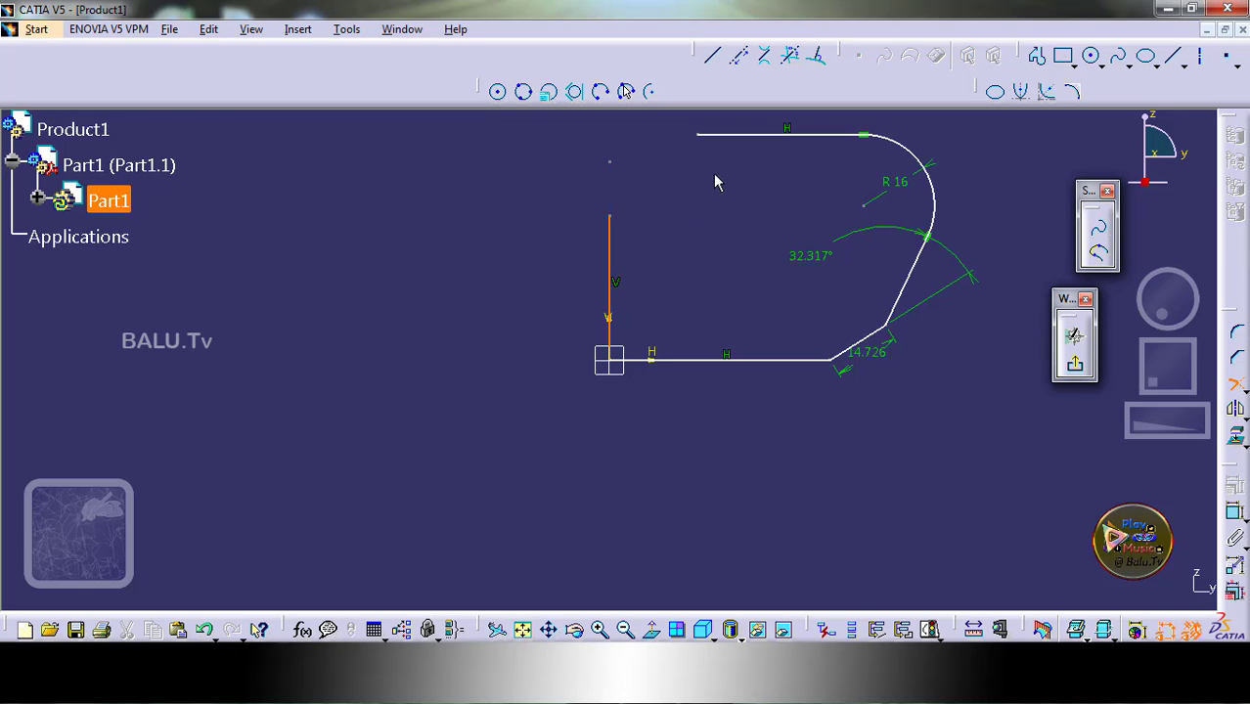
{"action": "left_click", "coordinate": [741, 137]}
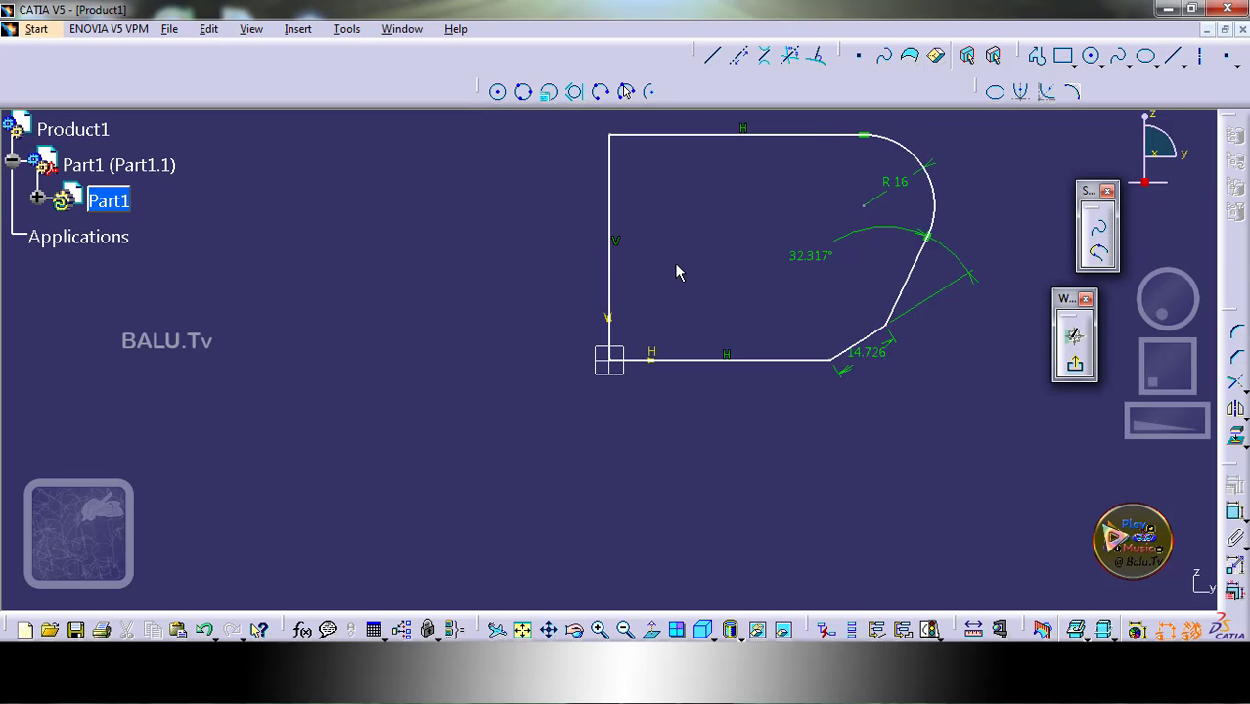
Delete the R 16 corner arc between the upper horizontal line and the slanted line
{"action": "left_click", "coordinate": [934, 194]}
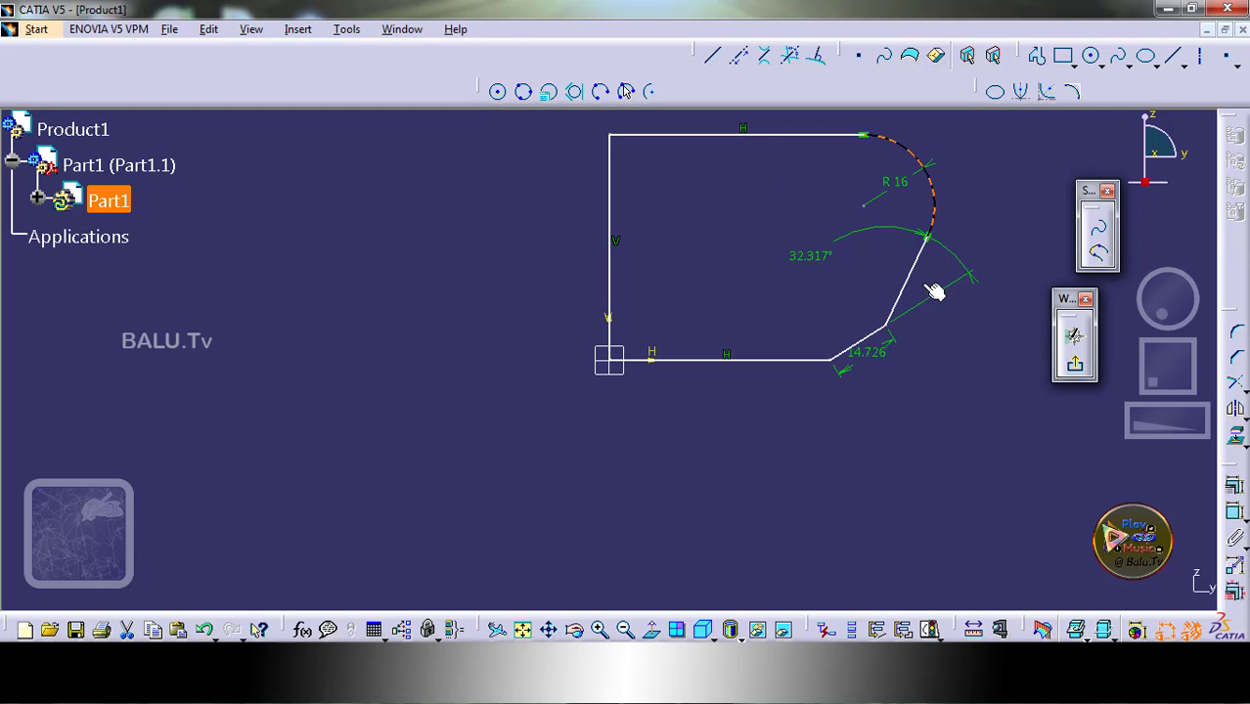
{"action": "right_click", "coordinate": [935, 210]}
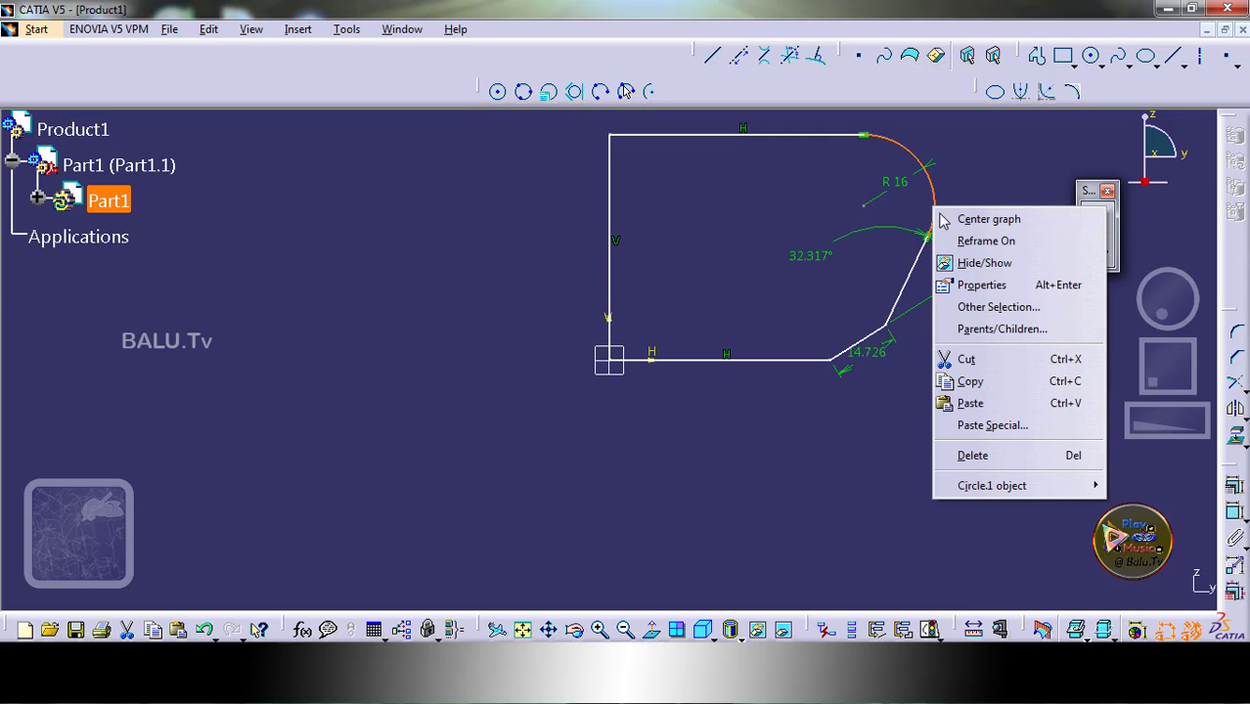
{"action": "left_click", "coordinate": [978, 455]}
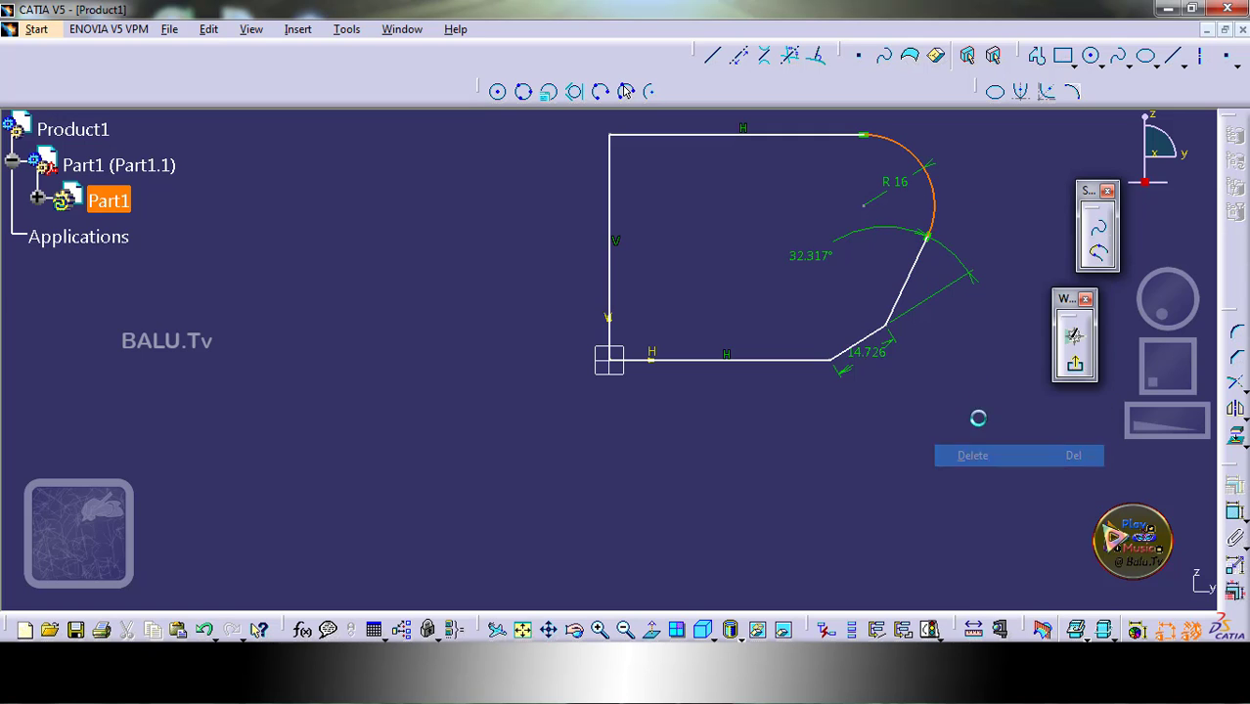
Trim the upper horizontal line and the slanted line to their intersection, closing the gap of the deleted arc
{"action": "left_click", "coordinate": [1236, 382]}
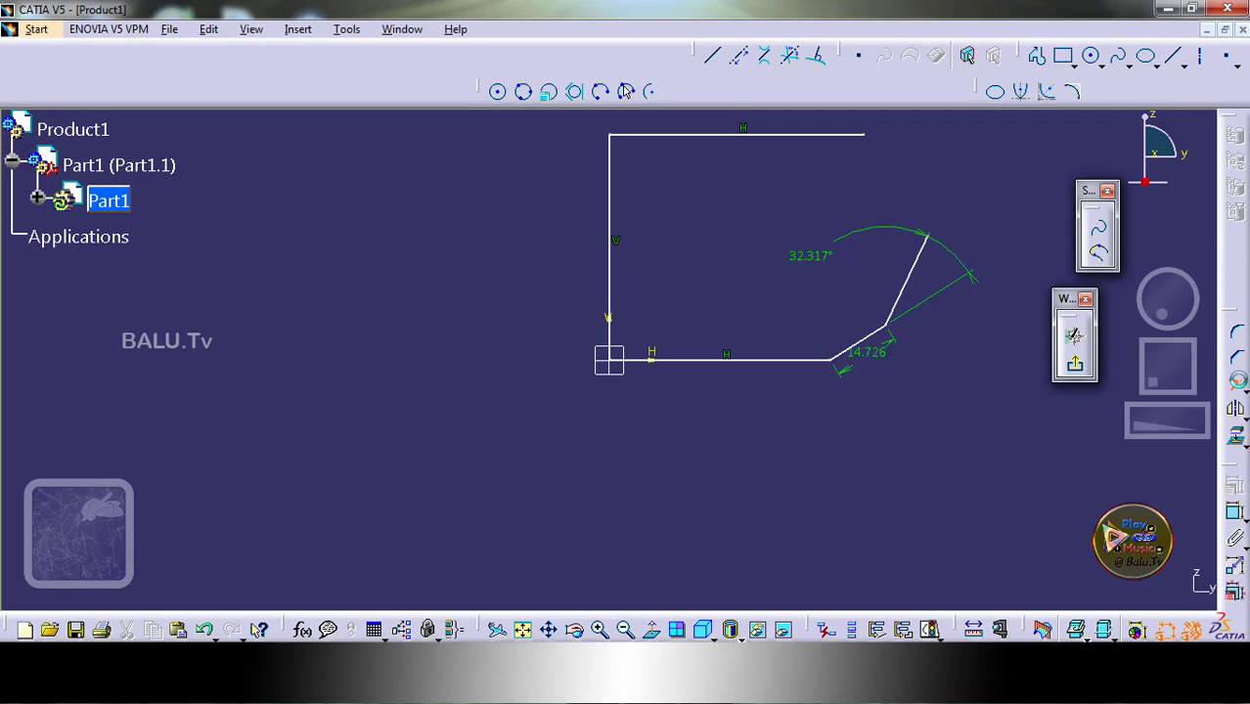
{"action": "left_click", "coordinate": [851, 137]}
{"action": "left_click", "coordinate": [920, 251]}
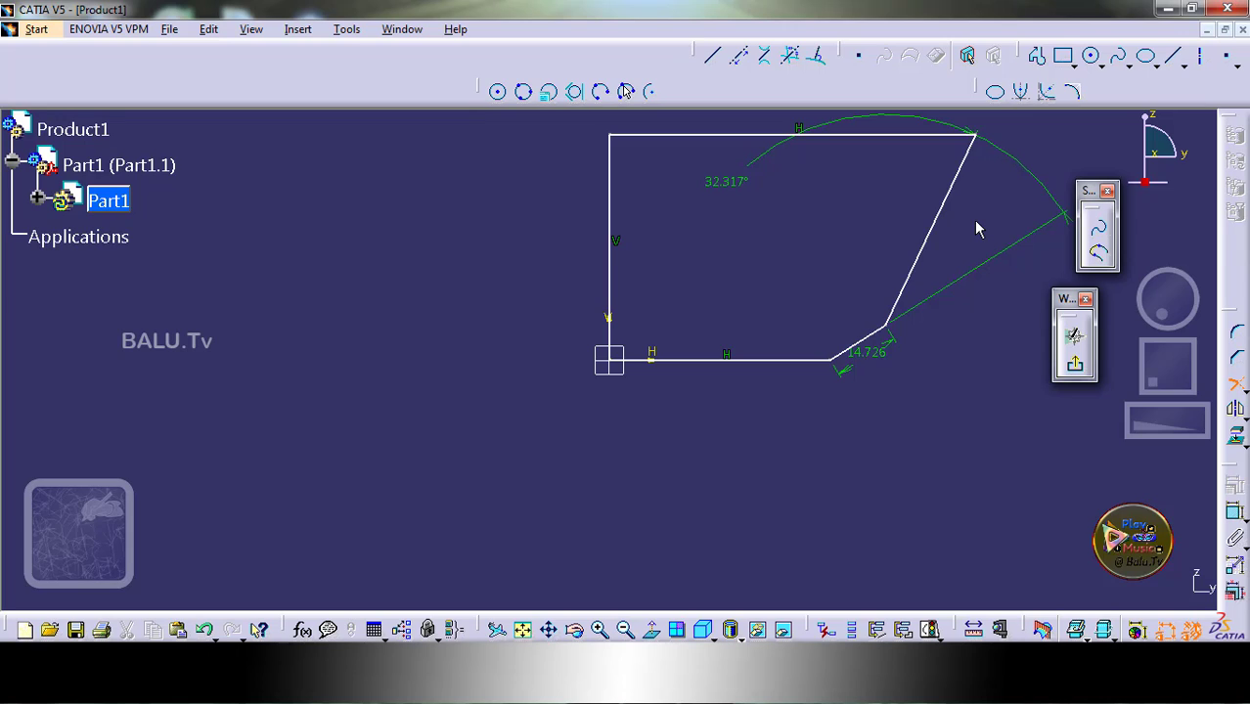
Break the vertical line into two segments at a point about 20.9 mm above the origin
{"action": "left_click", "coordinate": [299, 29]}
{"action": "mouse_move", "coordinate": [340, 119]}
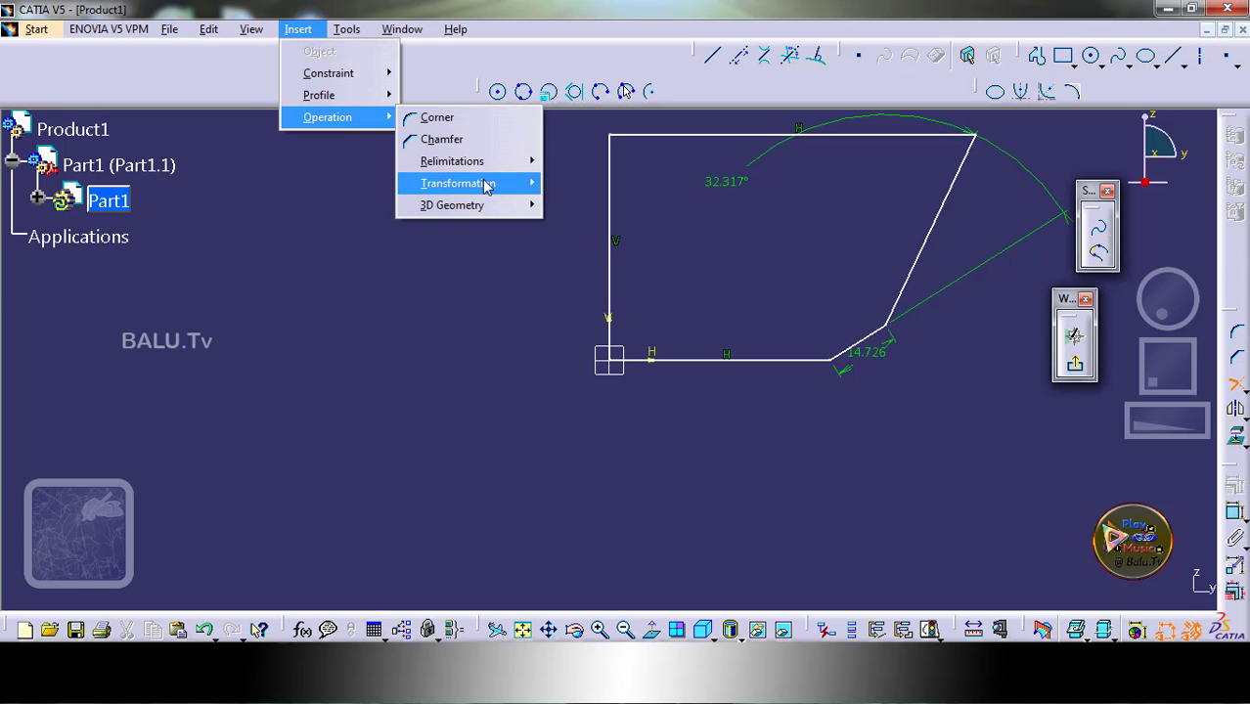
{"action": "mouse_move", "coordinate": [487, 186]}
{"action": "mouse_move", "coordinate": [486, 161]}
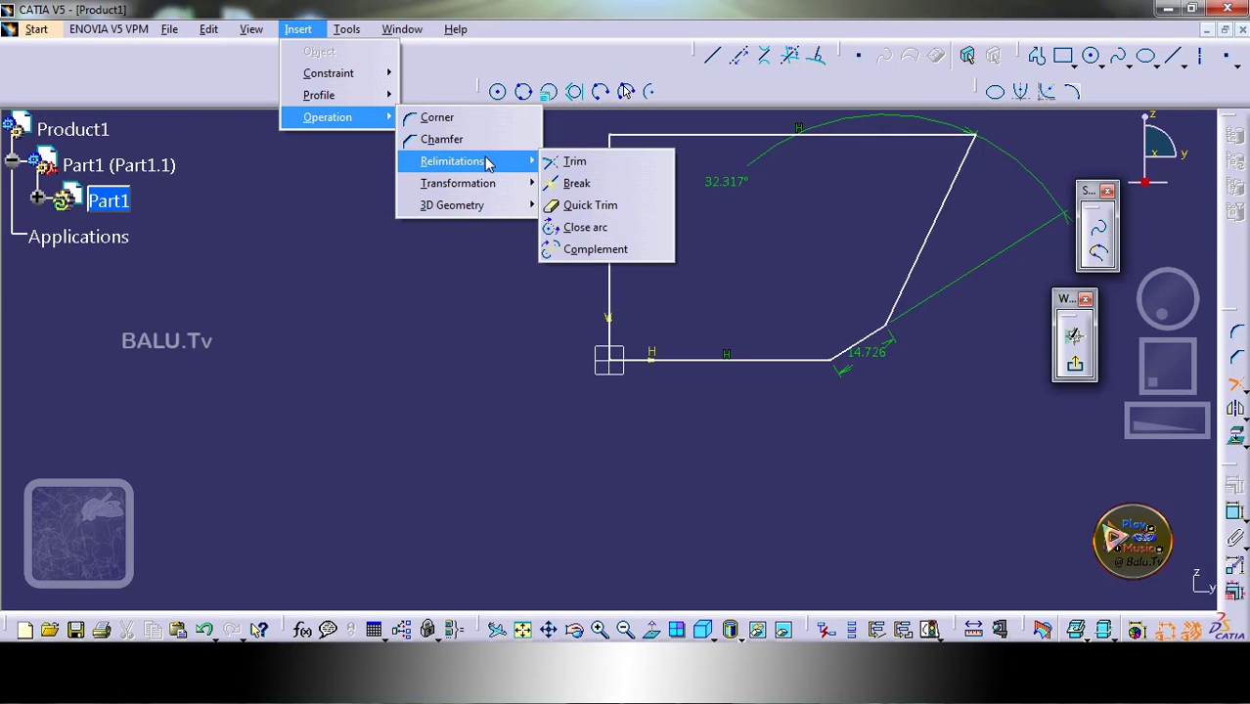
{"action": "left_click", "coordinate": [594, 184]}
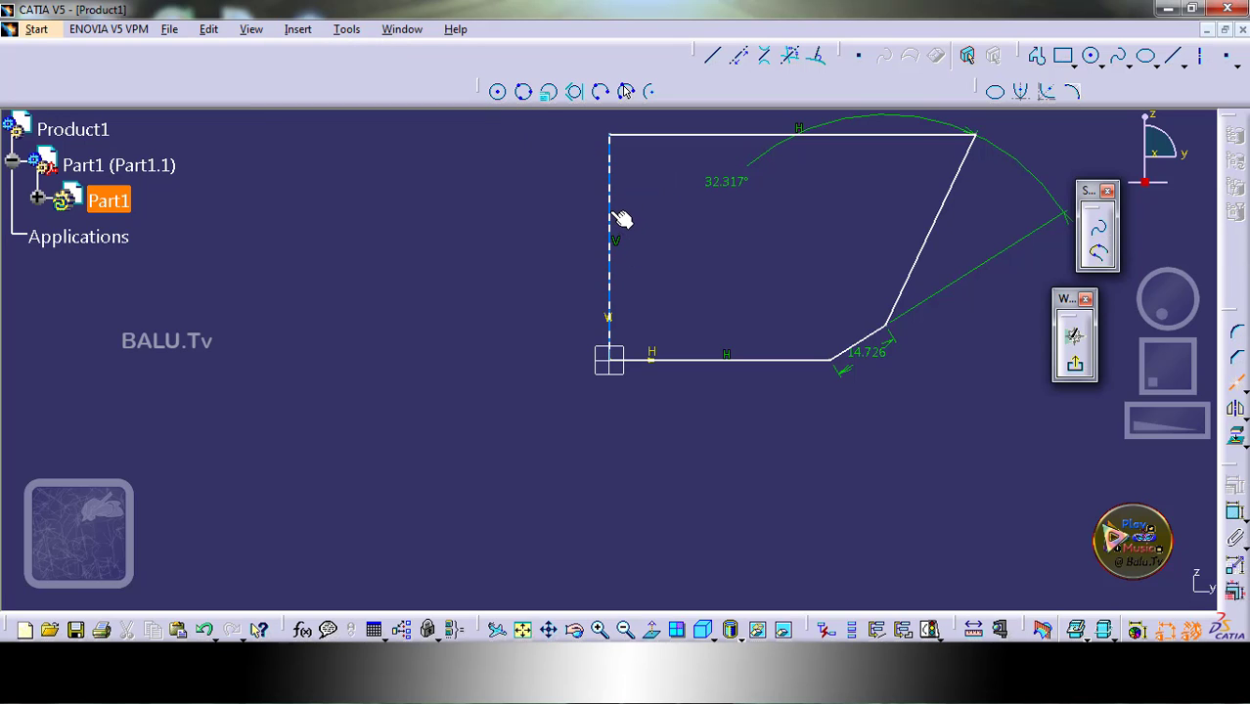
{"action": "left_click", "coordinate": [611, 215]}
{"action": "double_click", "coordinate": [609, 267]}
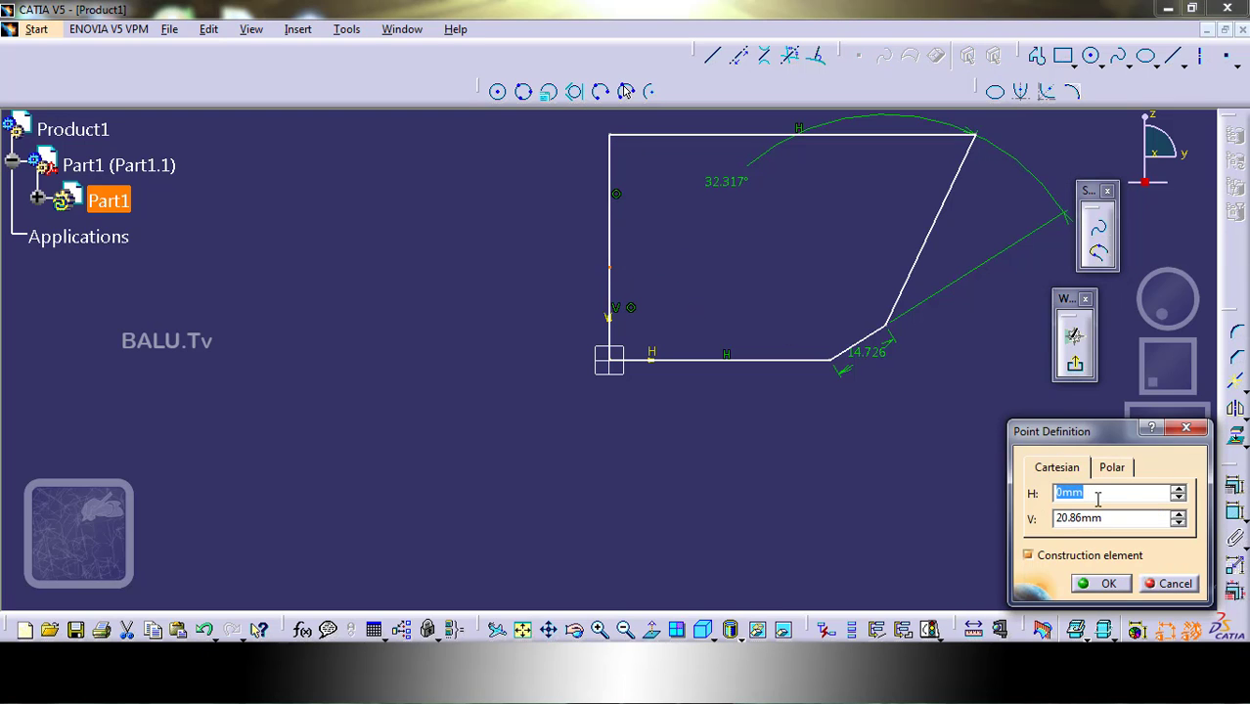
Review the break point's polar and Cartesian coordinates and the definition of the upper vertical segment
{"action": "left_click", "coordinate": [1112, 469]}
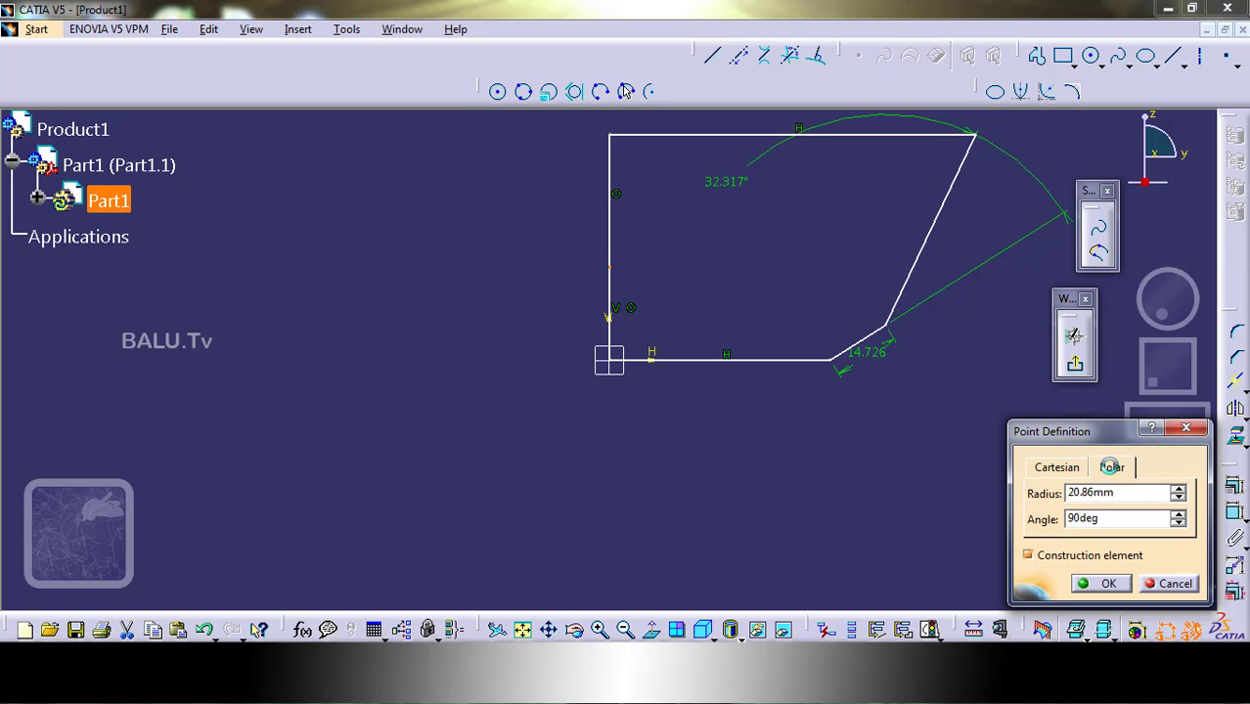
{"action": "left_click", "coordinate": [1058, 468]}
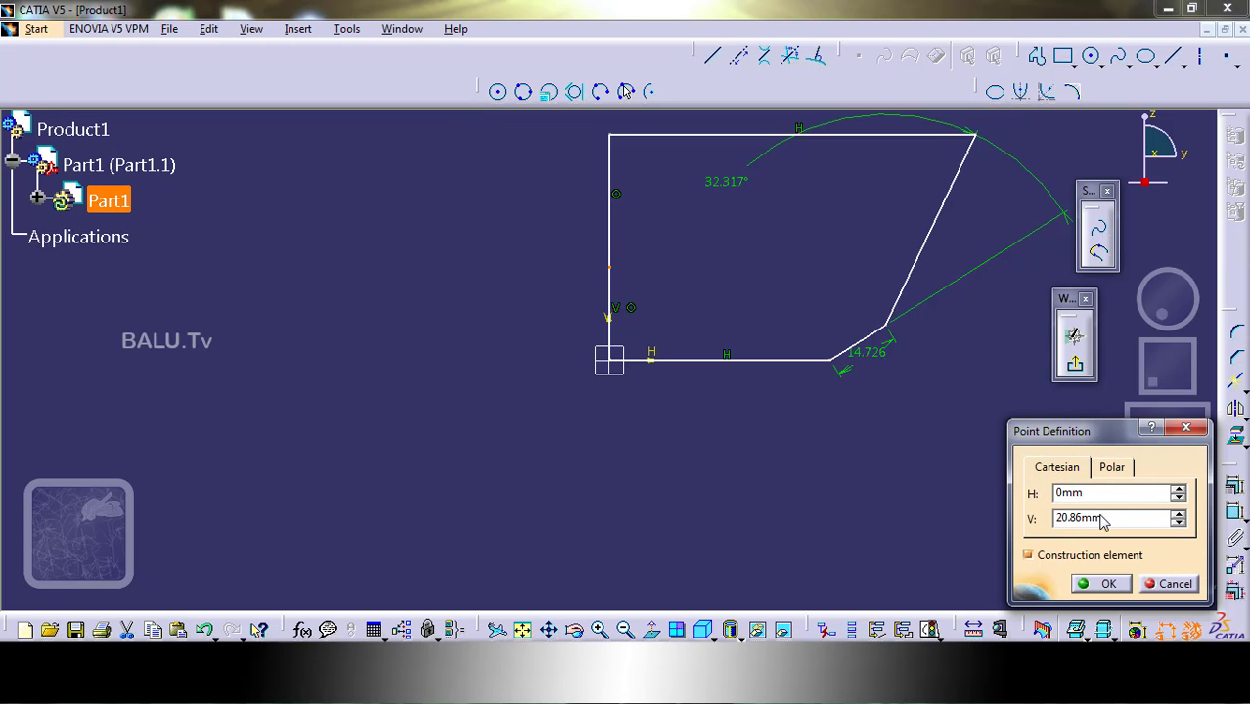
{"action": "left_click", "coordinate": [1108, 584]}
{"action": "left_click", "coordinate": [610, 240]}
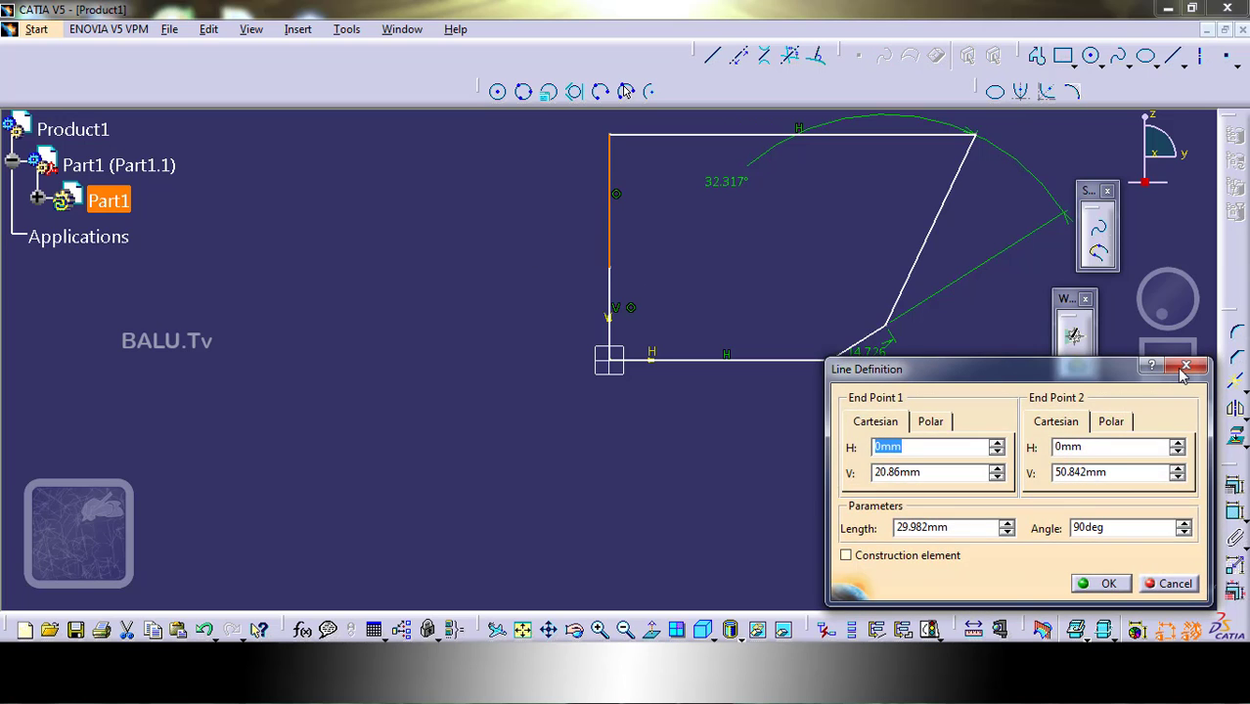
{"action": "left_click", "coordinate": [1183, 369]}
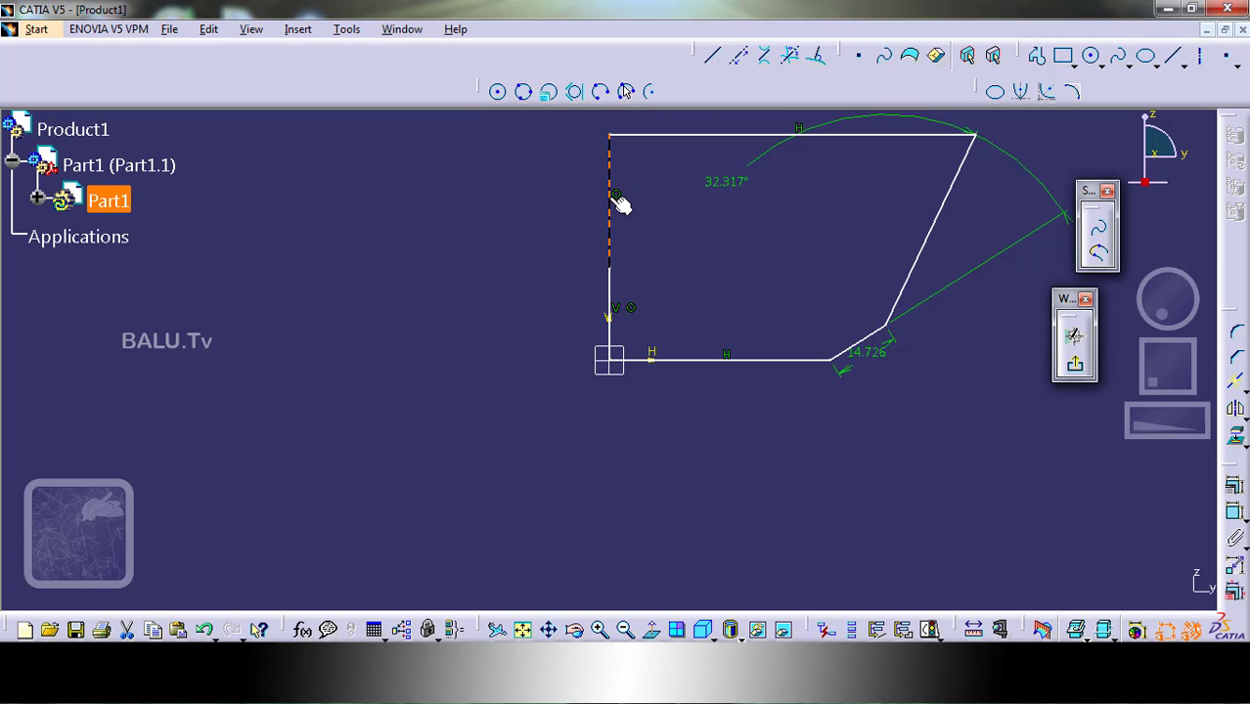
Hide the lower segment of the broken vertical line, and undo the hiding
{"action": "right_click", "coordinate": [611, 290]}
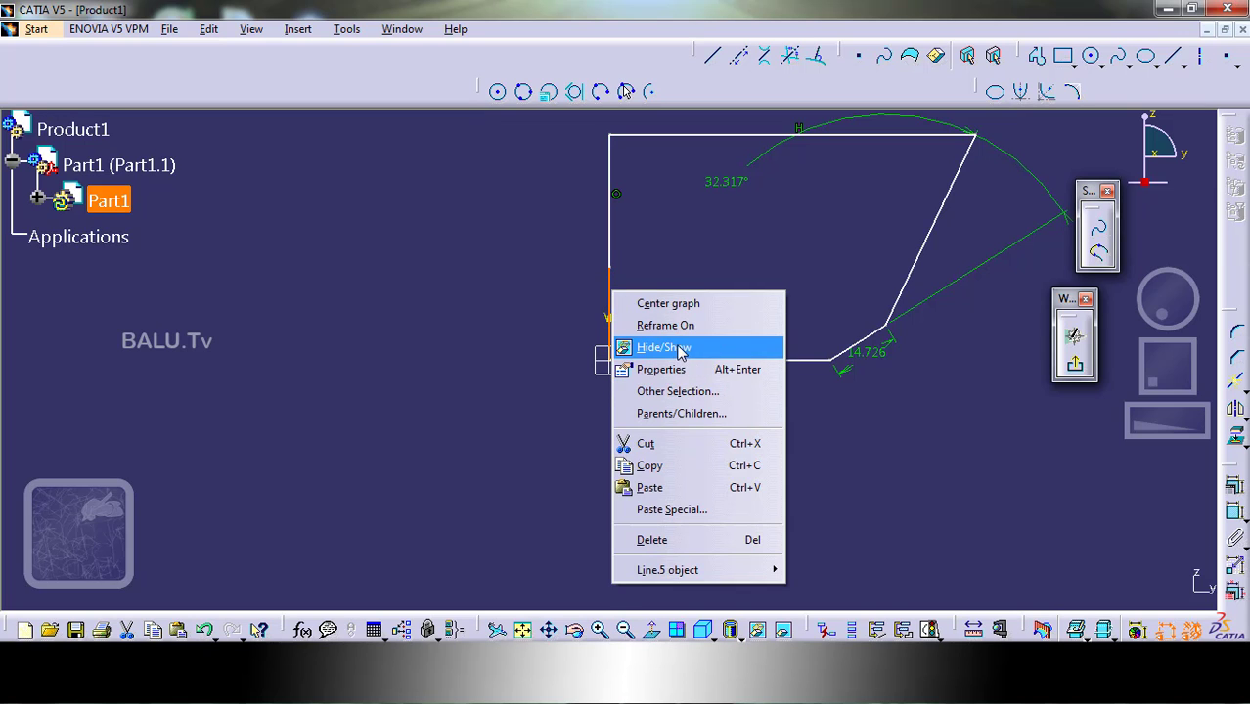
{"action": "left_click", "coordinate": [682, 349]}
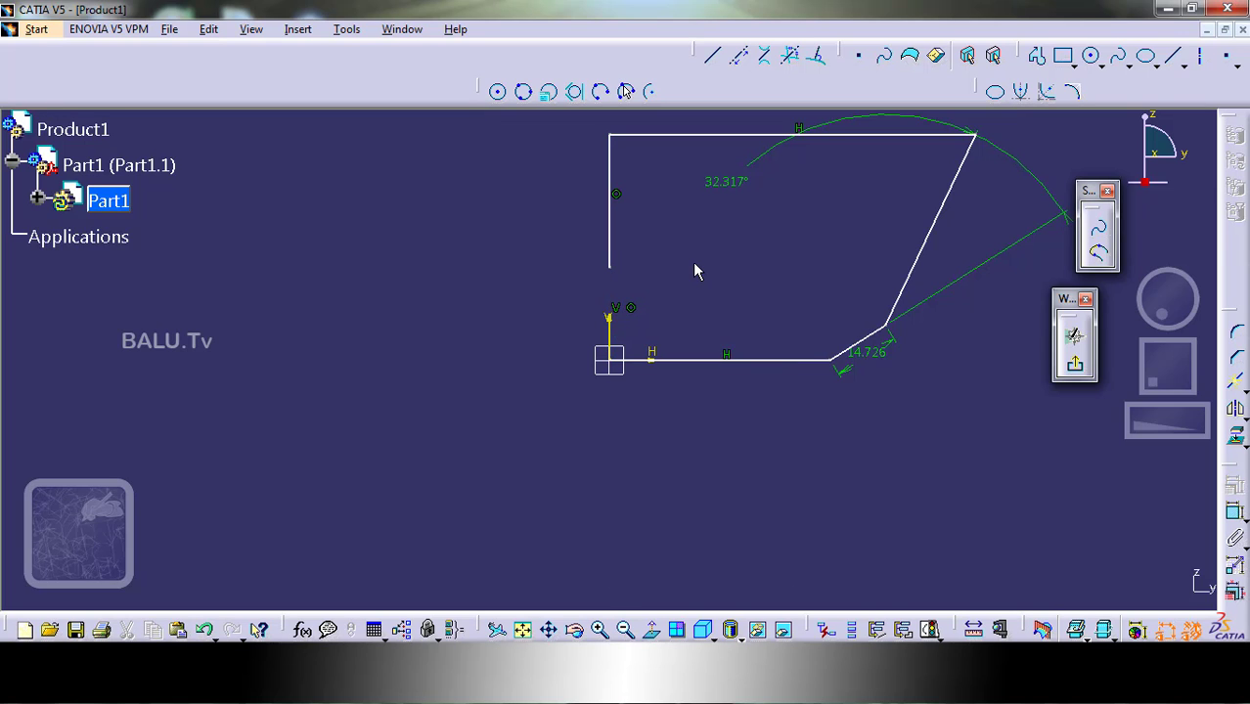
{"action": "key", "text": "ctrl+z"}
{"action": "key", "text": "ctrl+y"}
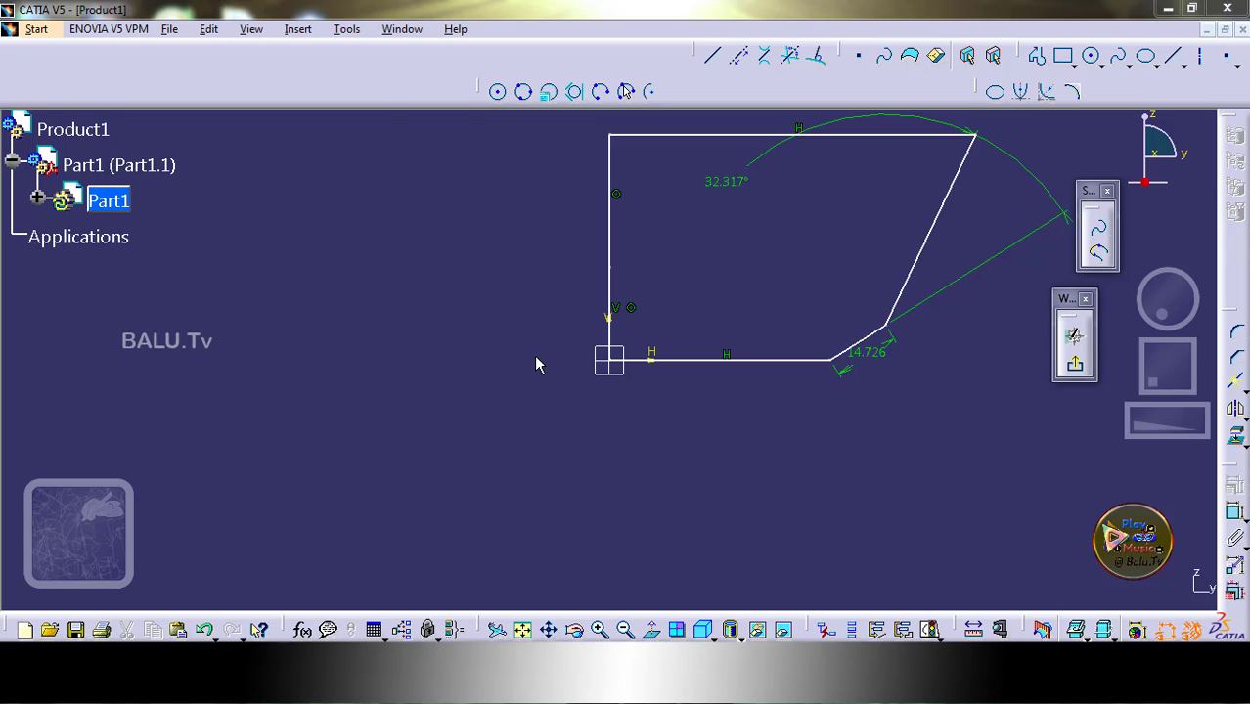
Remove the upper segment of the broken vertical line with Quick Trim
{"action": "left_click", "coordinate": [302, 32]}
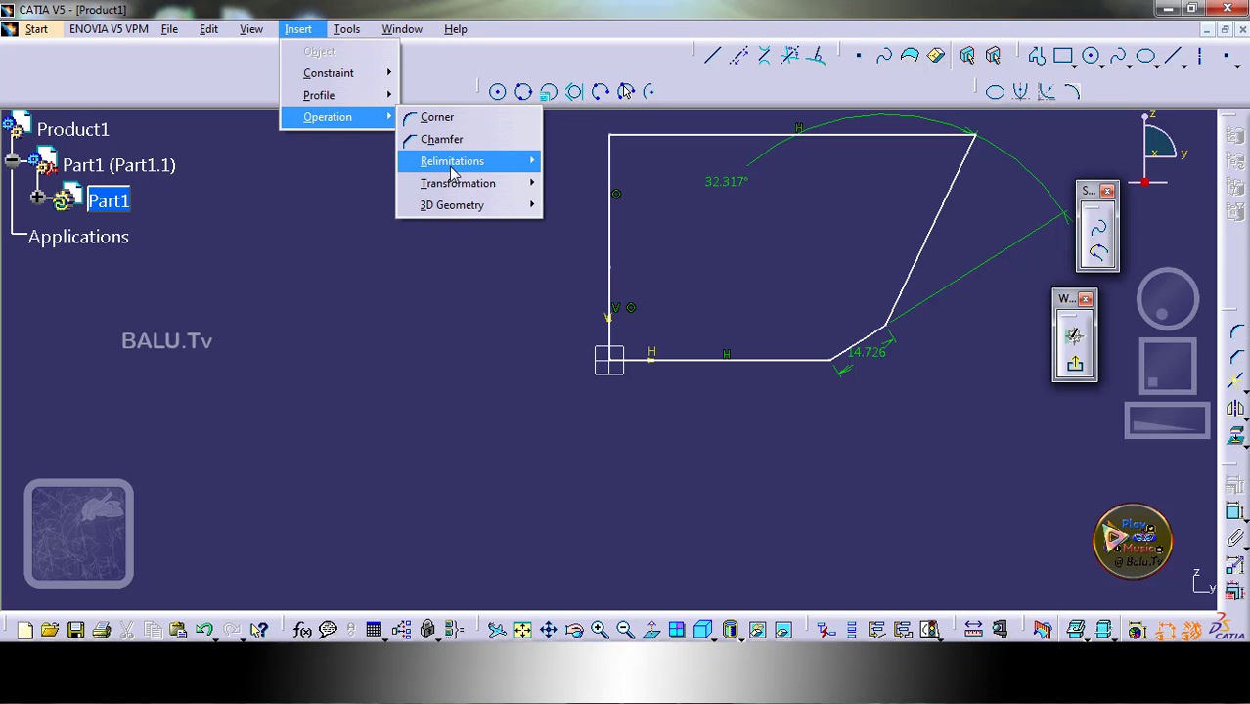
{"action": "mouse_move", "coordinate": [452, 170]}
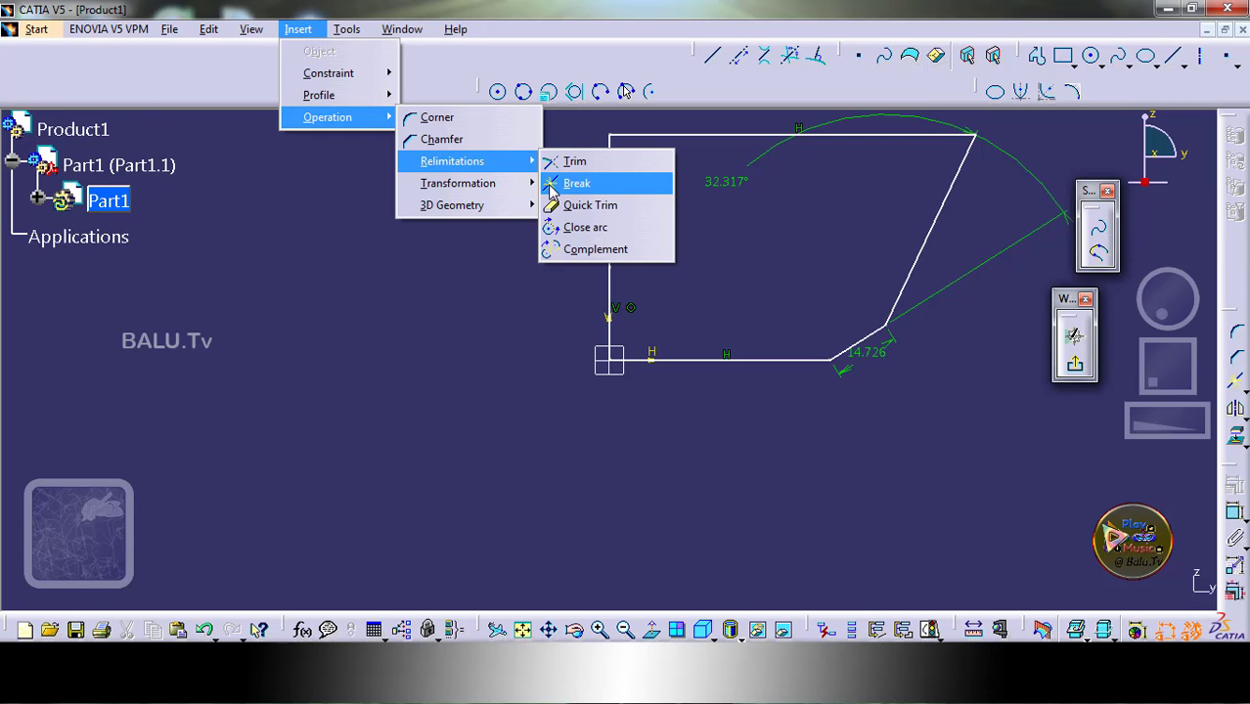
{"action": "left_click", "coordinate": [582, 209]}
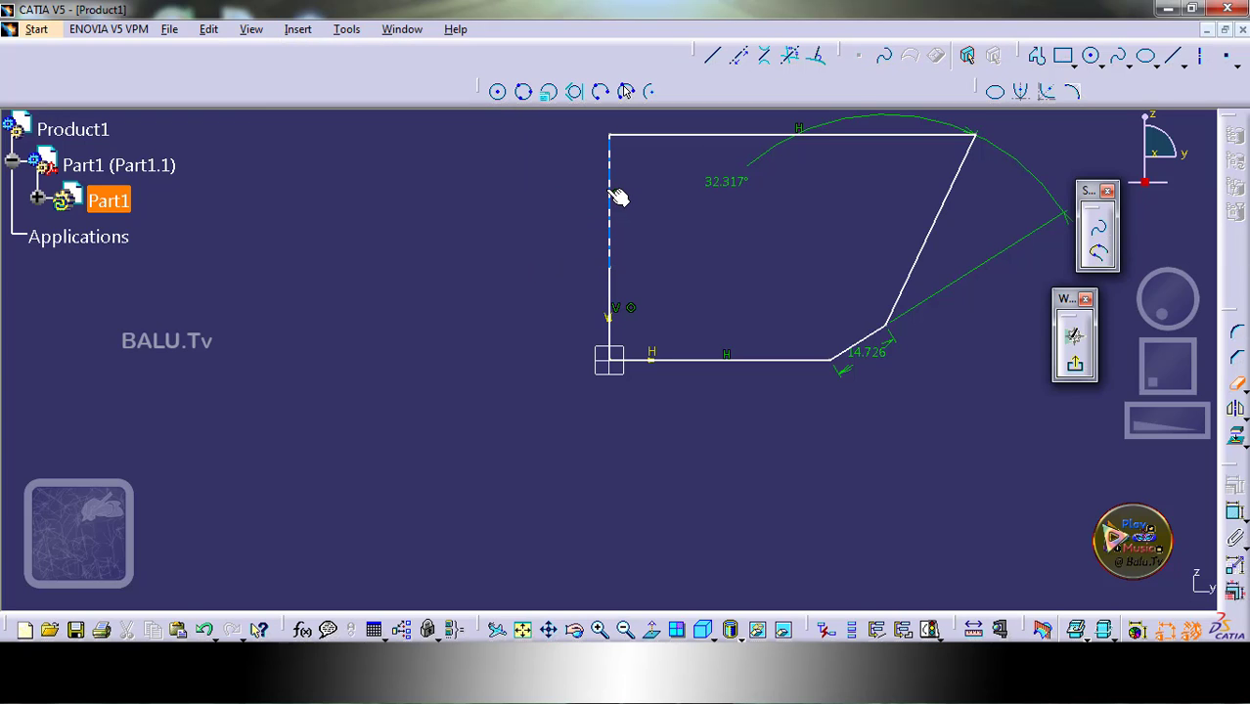
{"action": "left_click", "coordinate": [613, 196]}
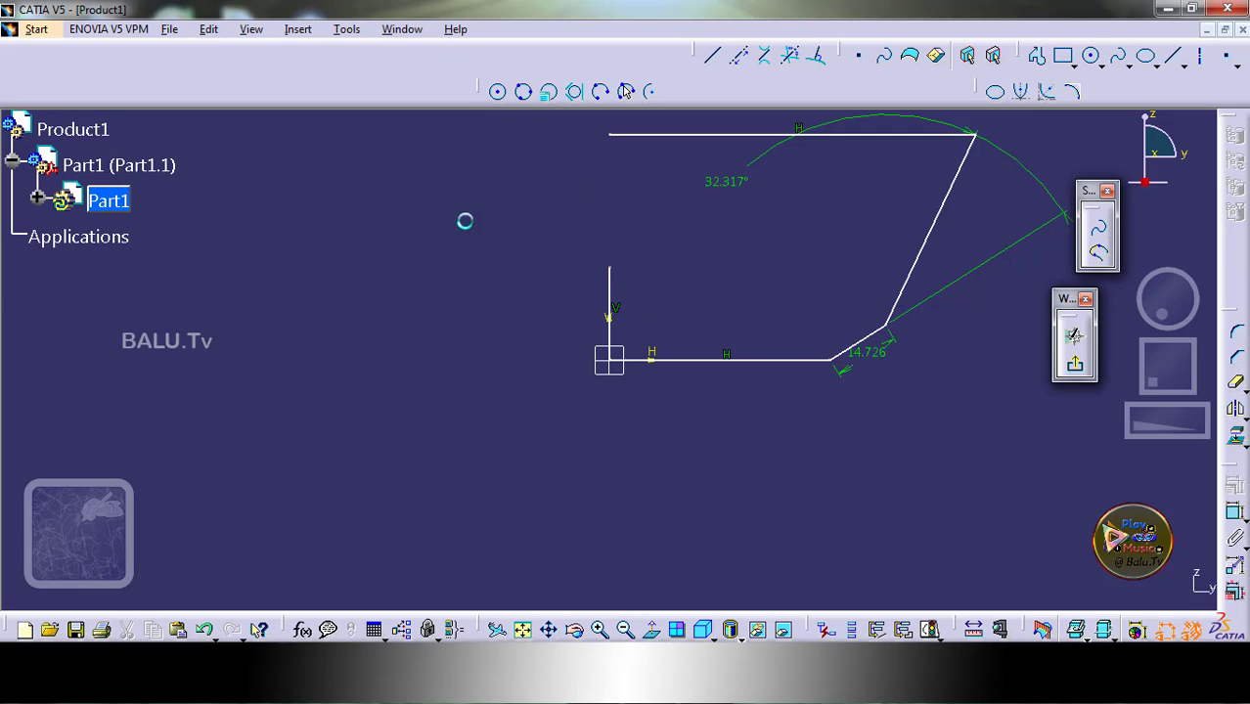
Quick-trim away the upper horizontal line, the slanted line and the remaining lower segment of the vertical line
{"action": "left_click", "coordinate": [704, 135]}
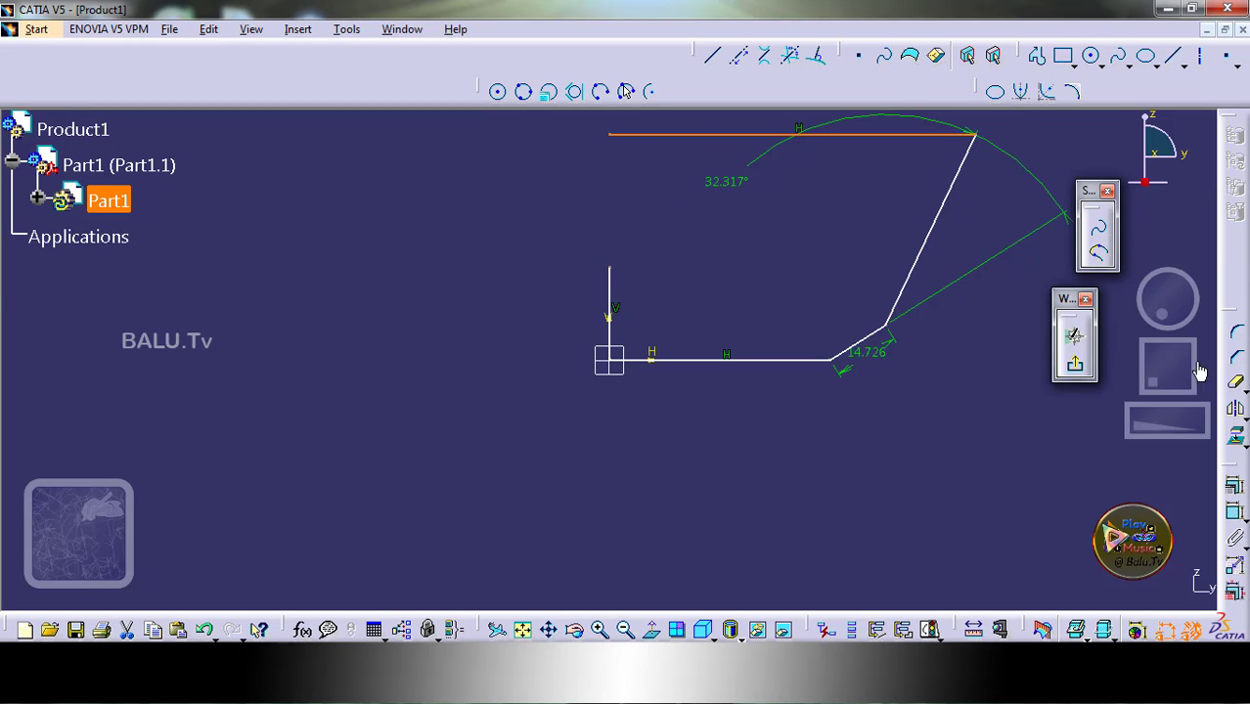
{"action": "left_click", "coordinate": [1242, 390]}
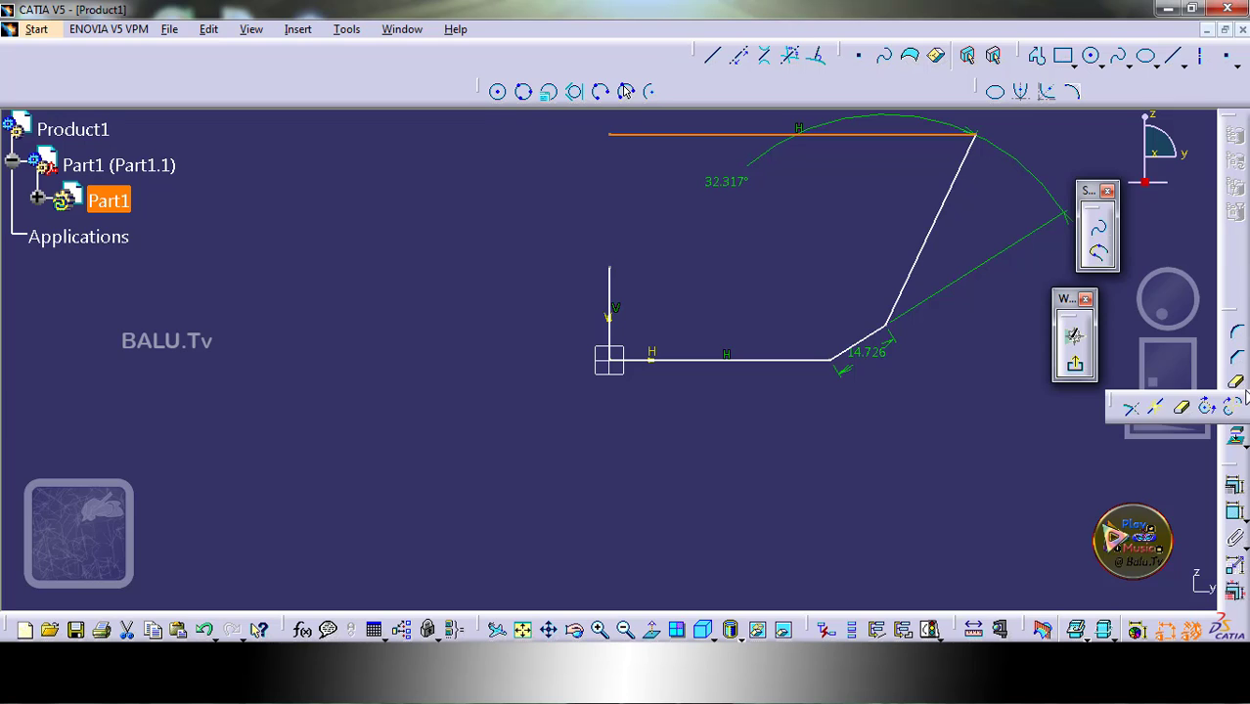
{"action": "left_click", "coordinate": [1184, 408]}
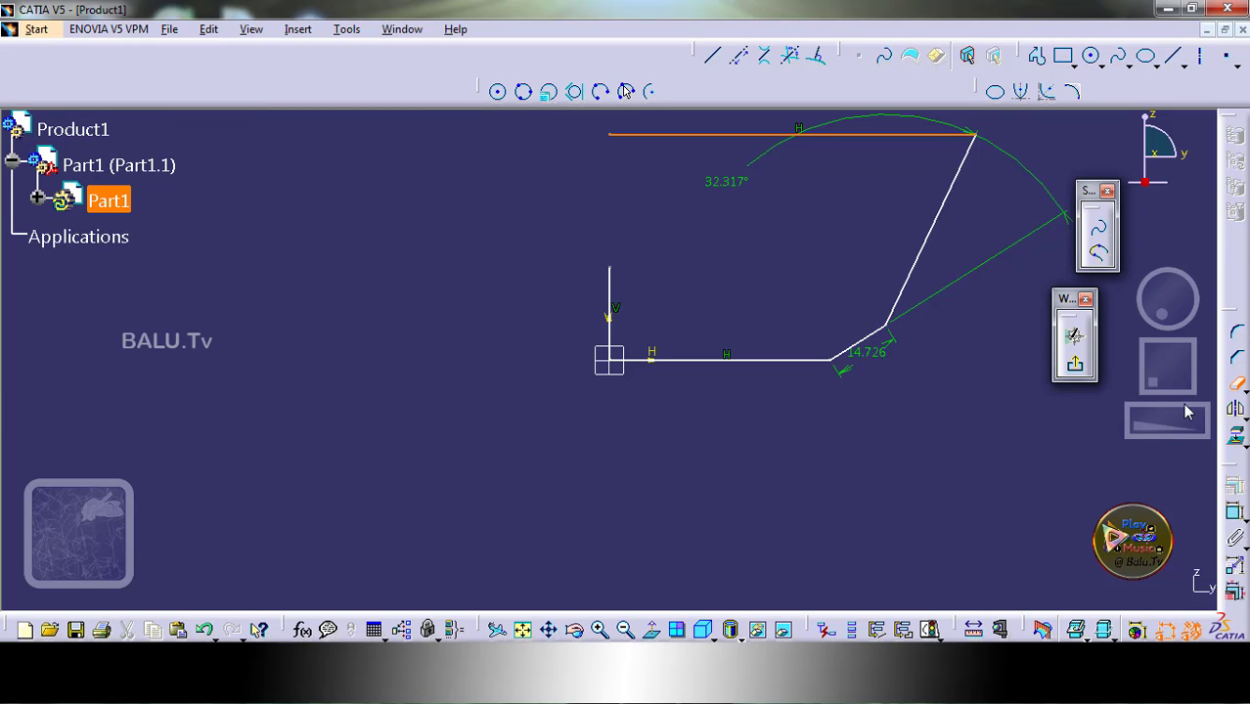
{"action": "left_click", "coordinate": [706, 135]}
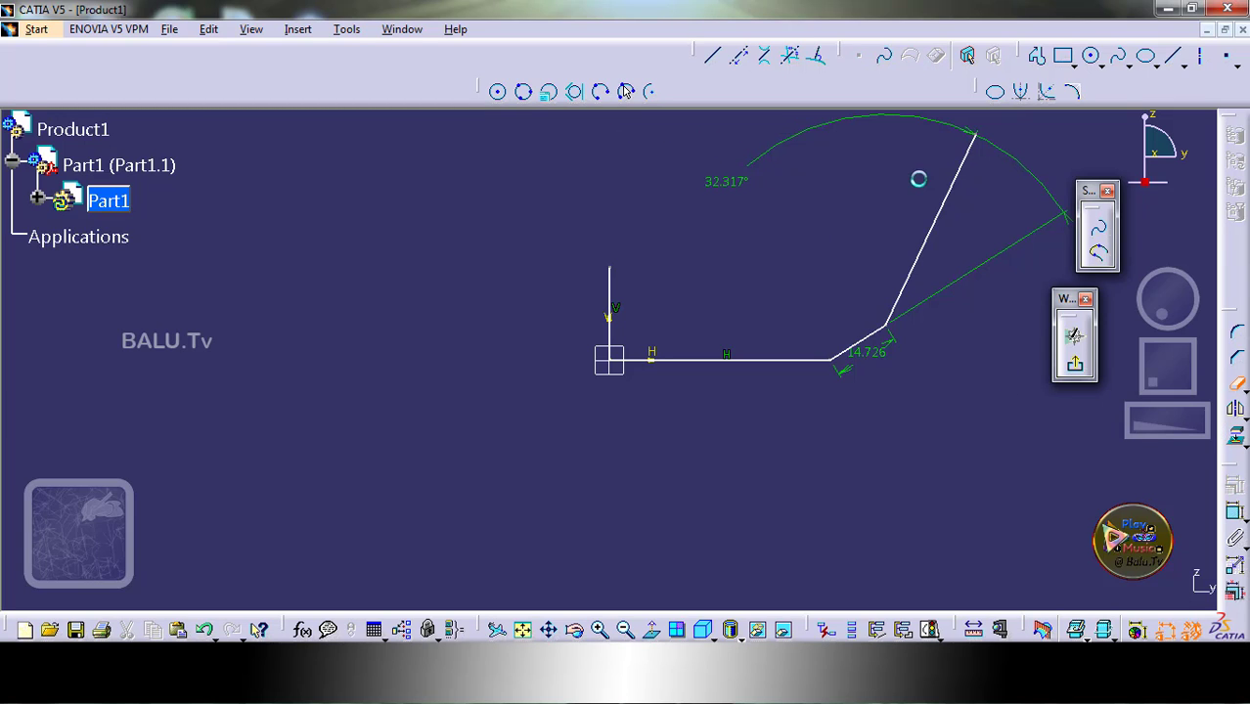
{"action": "left_click", "coordinate": [940, 216]}
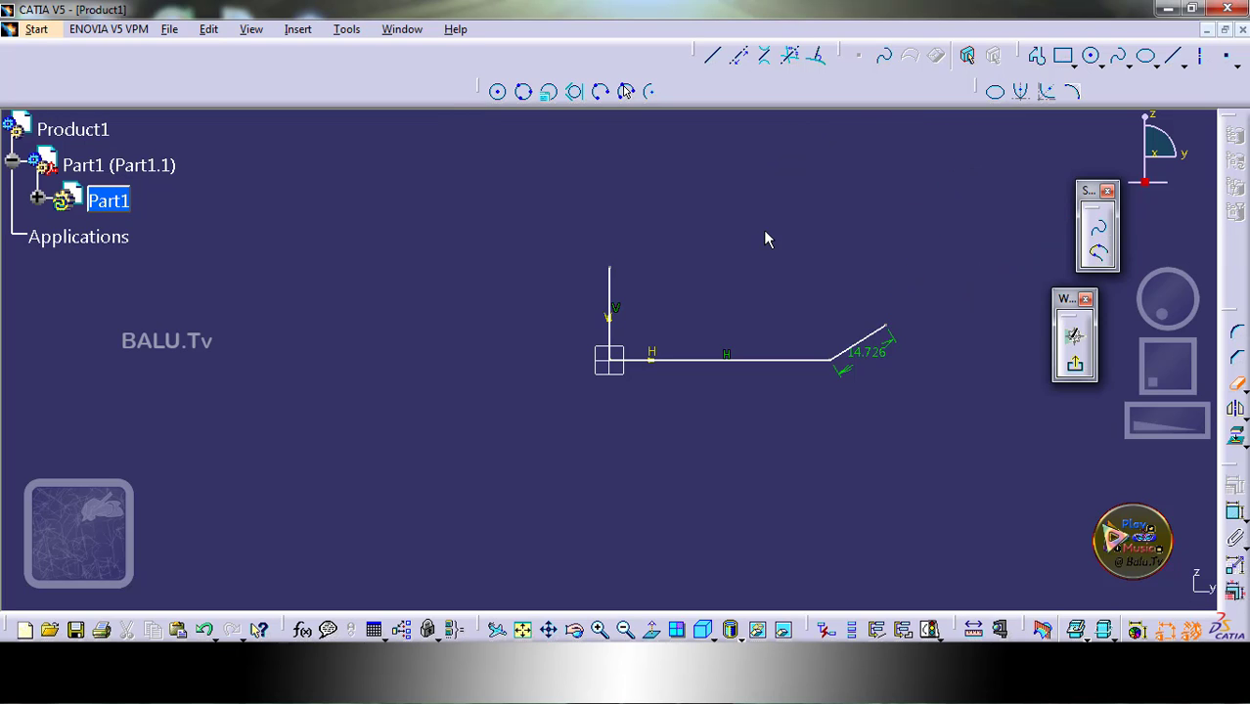
{"action": "left_click", "coordinate": [614, 284]}
Leave Quick Trim and undo all the quick trims on the profile
{"action": "left_click", "coordinate": [1240, 389]}
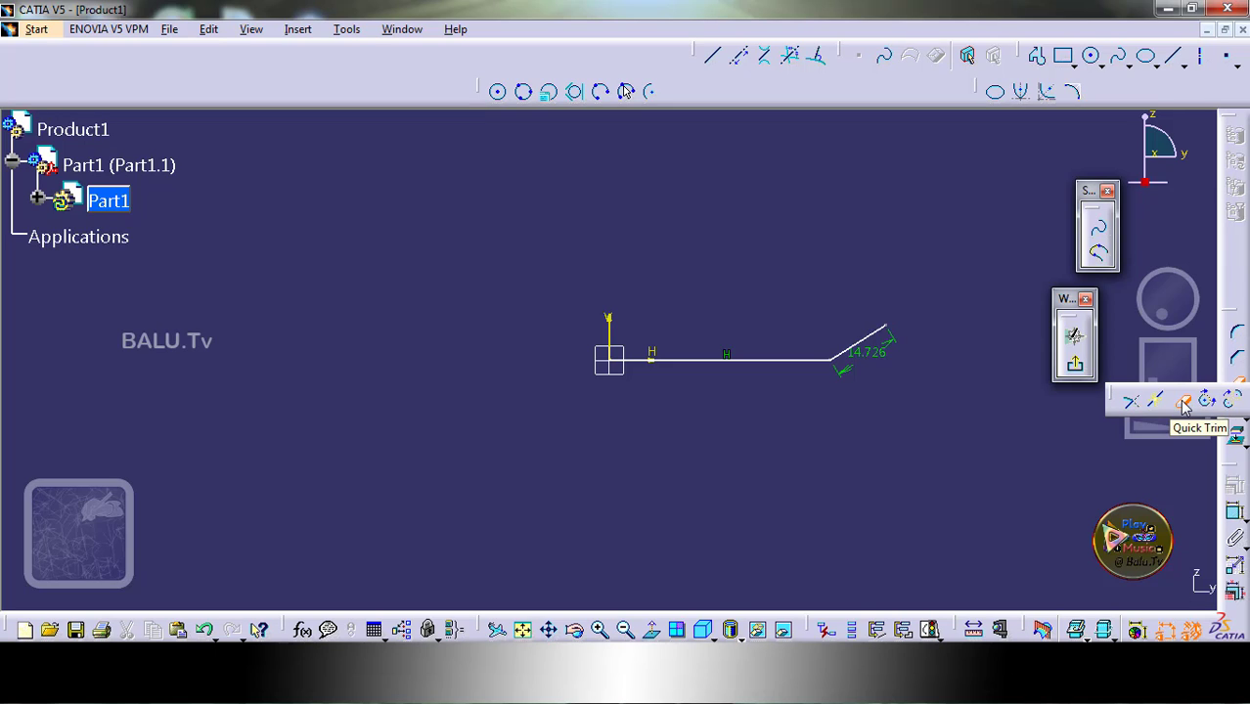
{"action": "left_click", "coordinate": [1184, 403]}
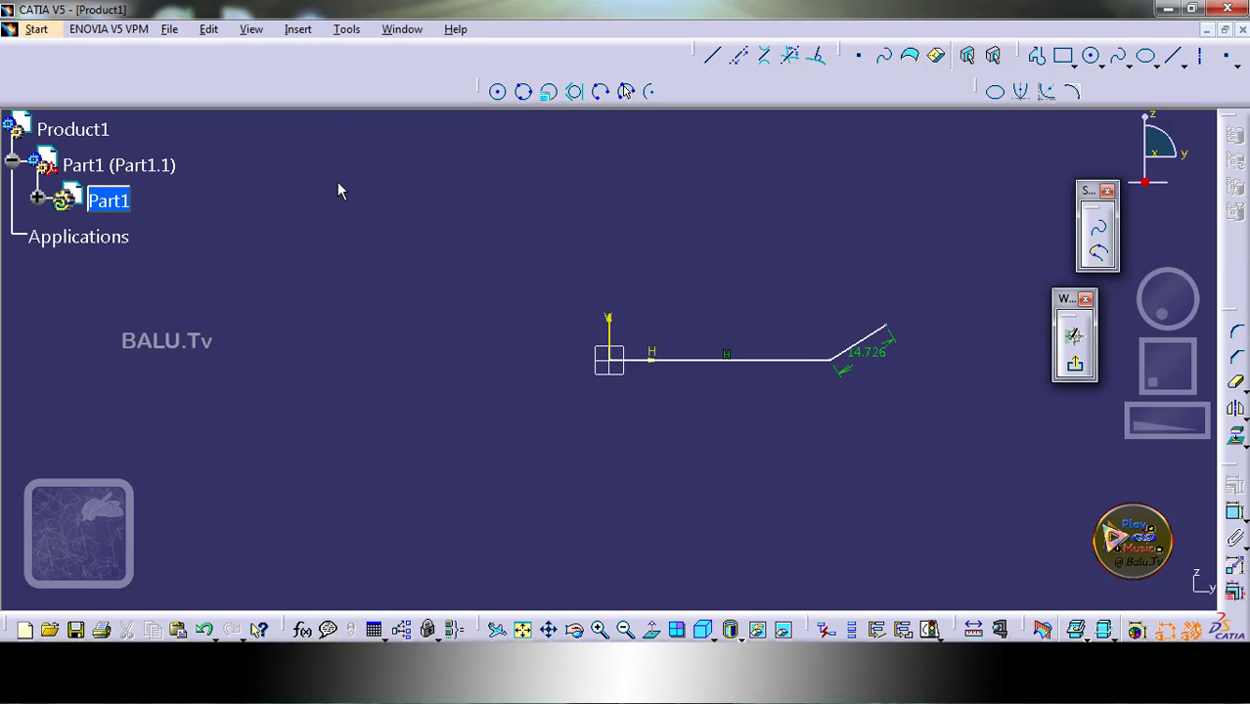
{"action": "key", "text": "ctrl+z"}
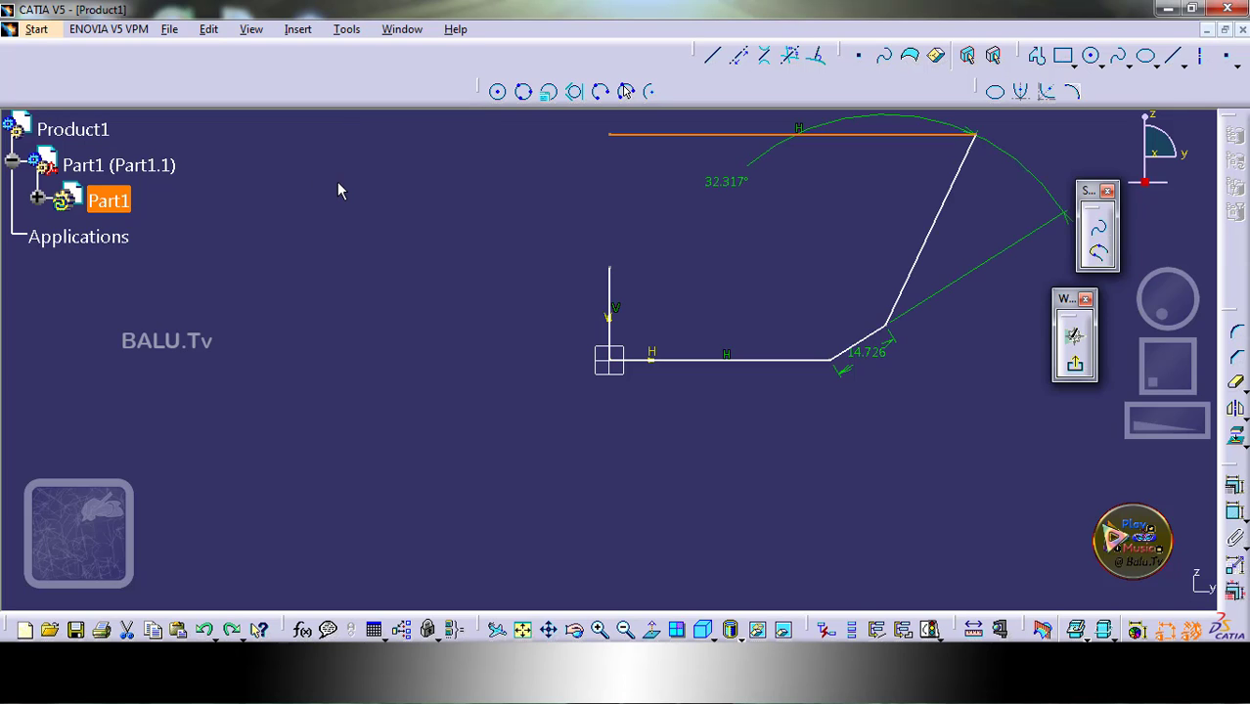
{"action": "key", "text": "ctrl+z"}
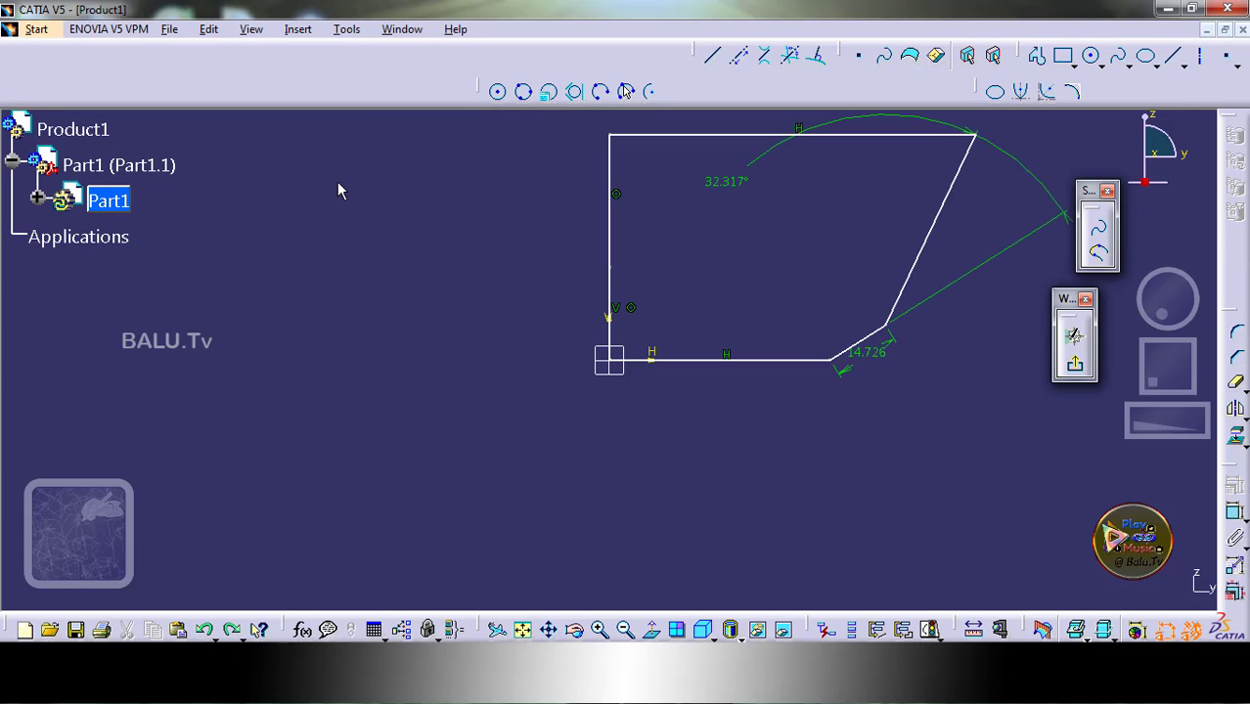
{"action": "left_click", "coordinate": [297, 28]}
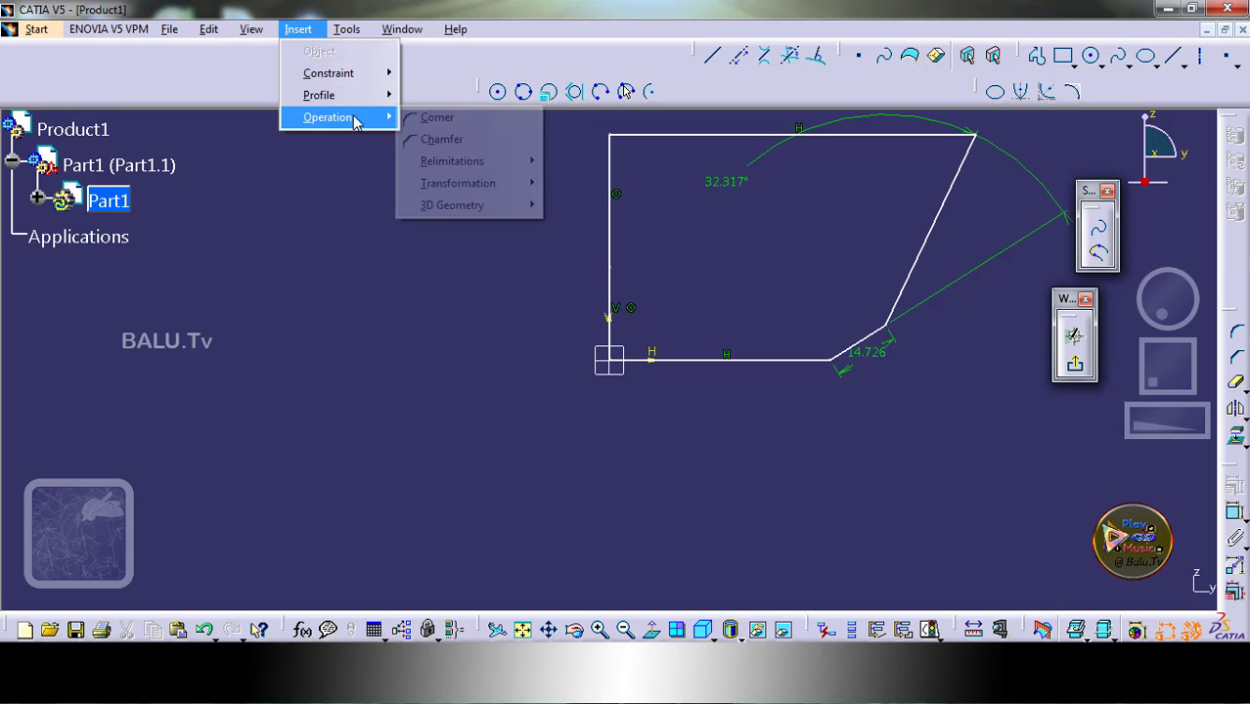
{"action": "mouse_move", "coordinate": [480, 184]}
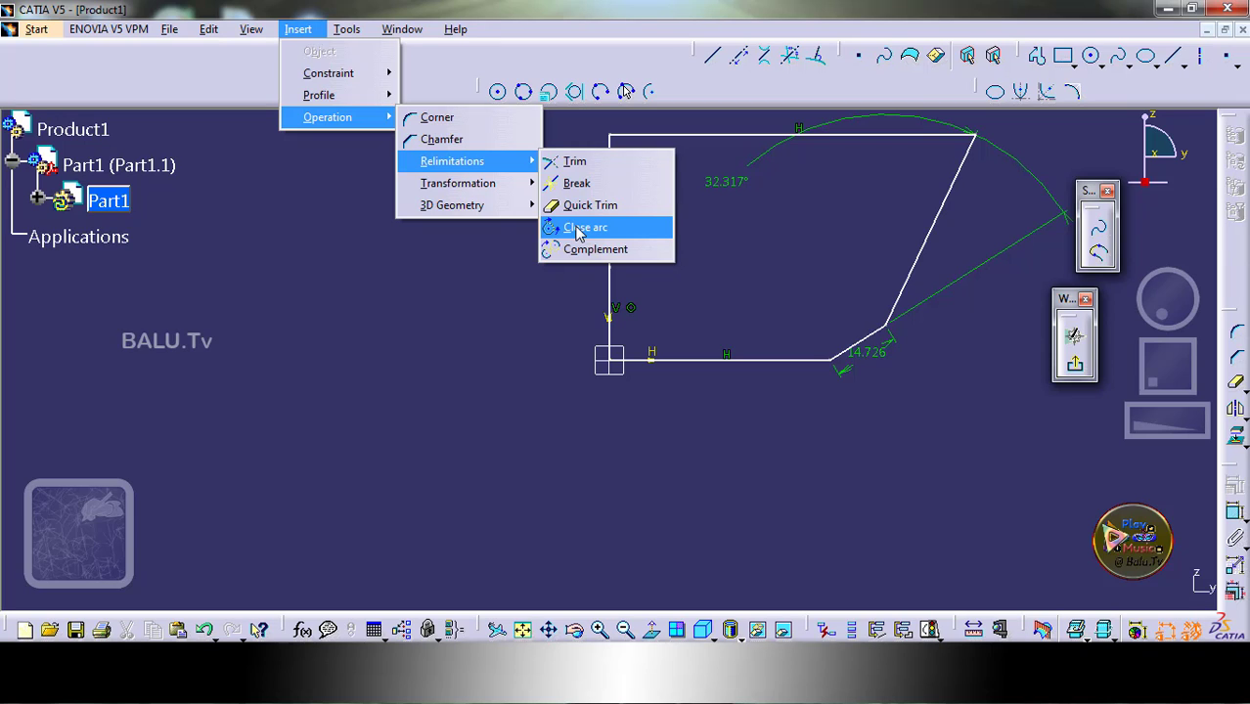
{"action": "left_click", "coordinate": [473, 273]}
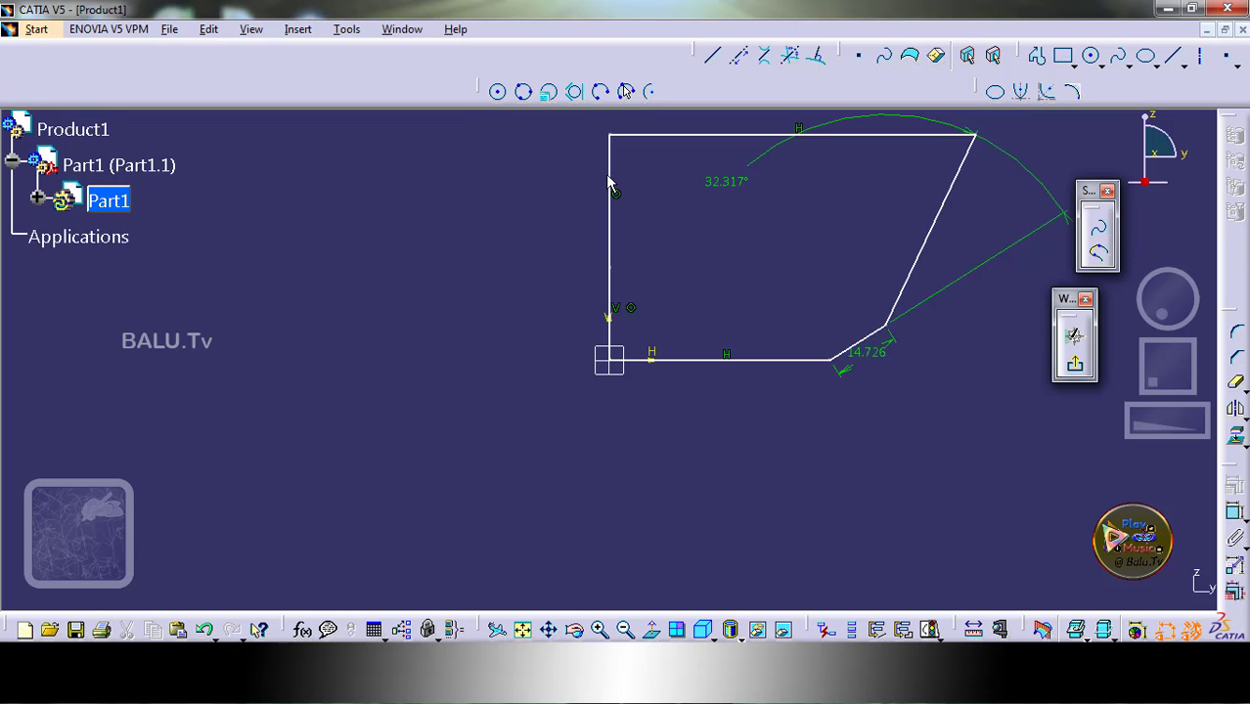
Delete the upper segment of the broken vertical line
{"action": "right_click", "coordinate": [609, 177]}
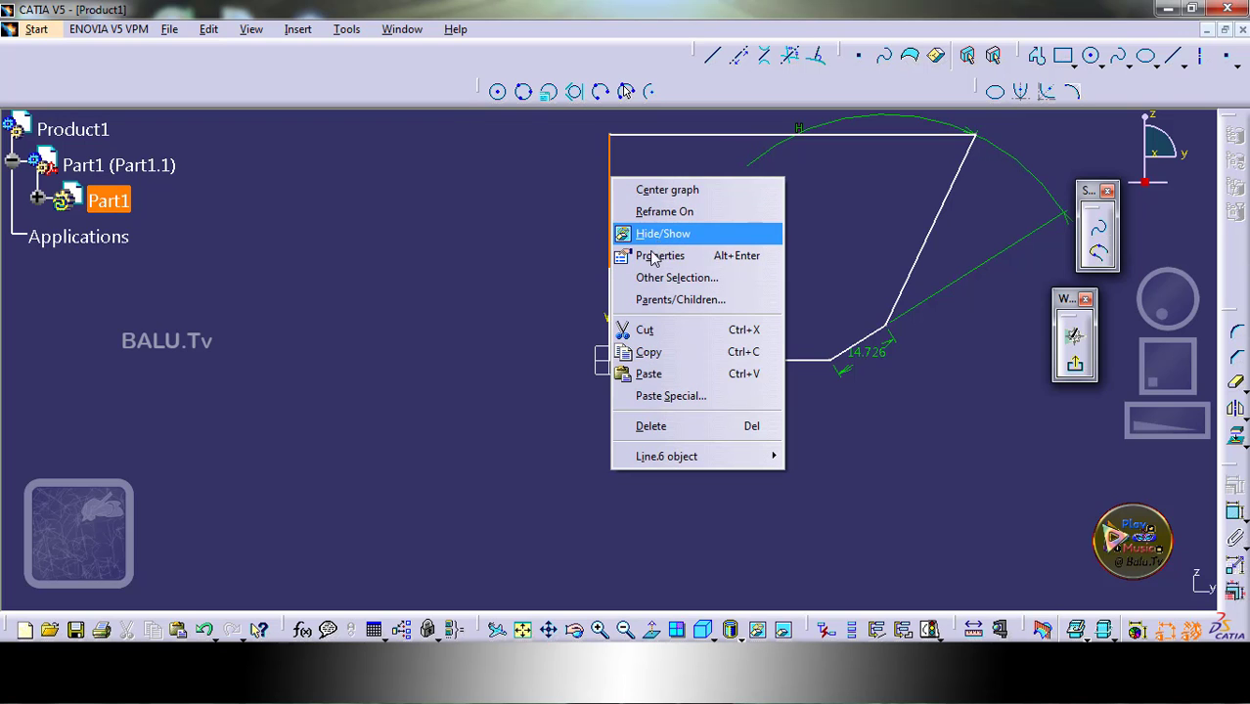
{"action": "left_click", "coordinate": [653, 427]}
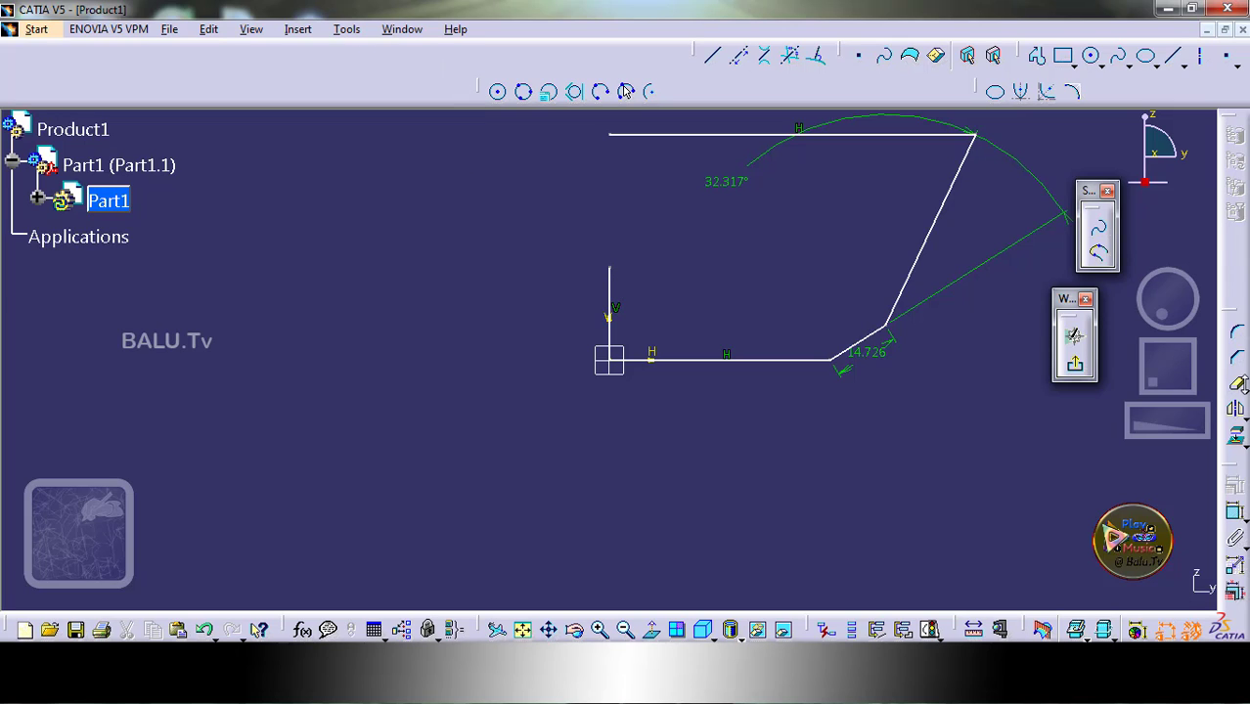
Draw a circle on the negative H side of the profile, passing through a point at about H -51.8, V -11.6
{"action": "left_click", "coordinate": [1245, 391]}
{"action": "left_click", "coordinate": [1205, 401]}
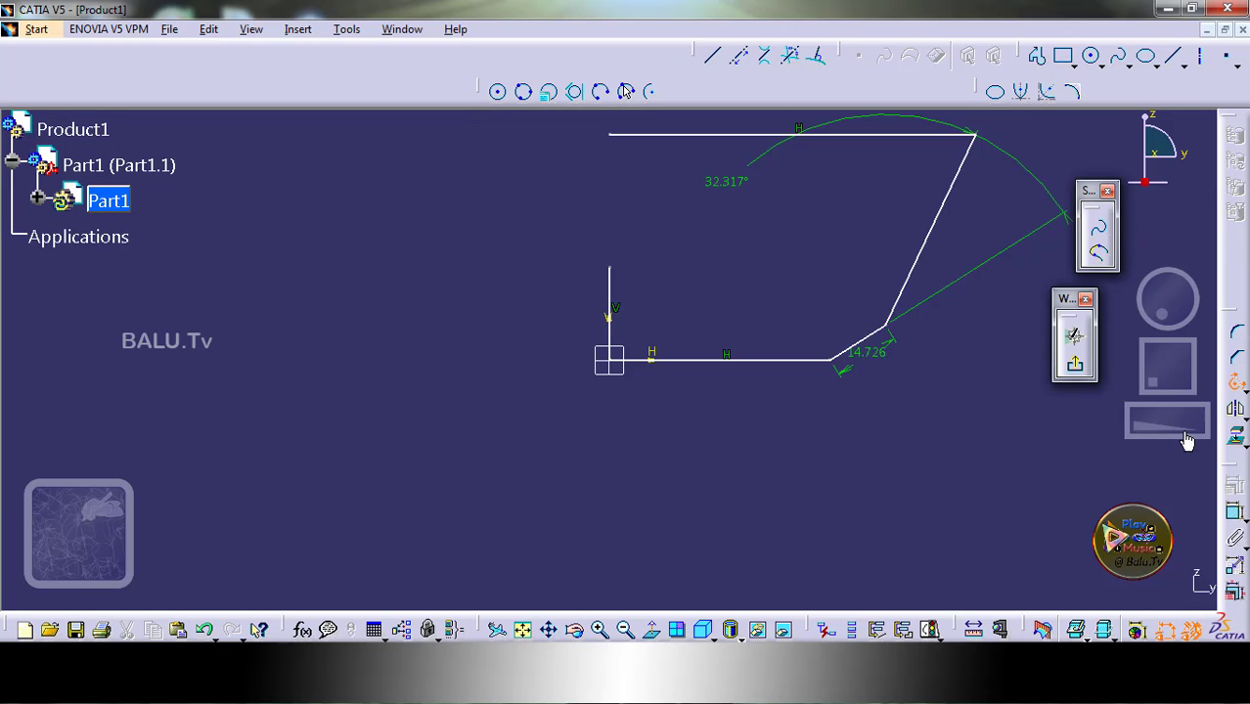
{"action": "left_click_drag", "start_coordinate": [1186, 437], "coordinate": [1116, 424]}
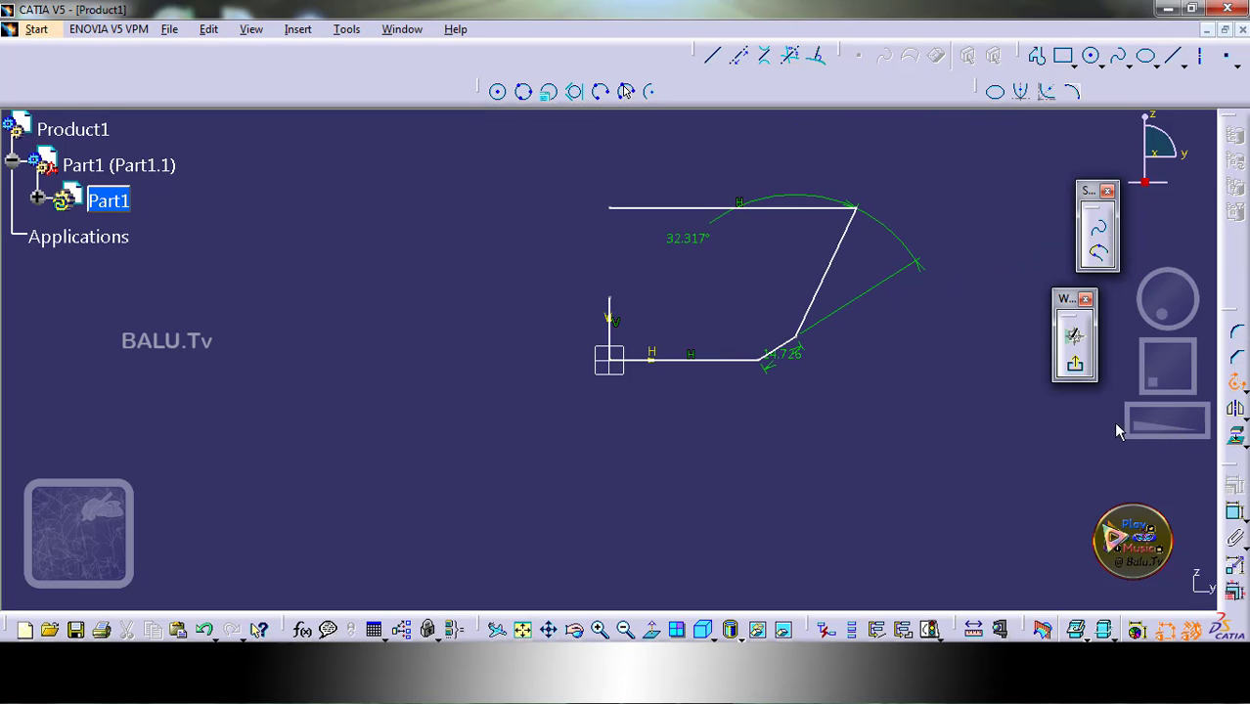
{"action": "left_click", "coordinate": [498, 91]}
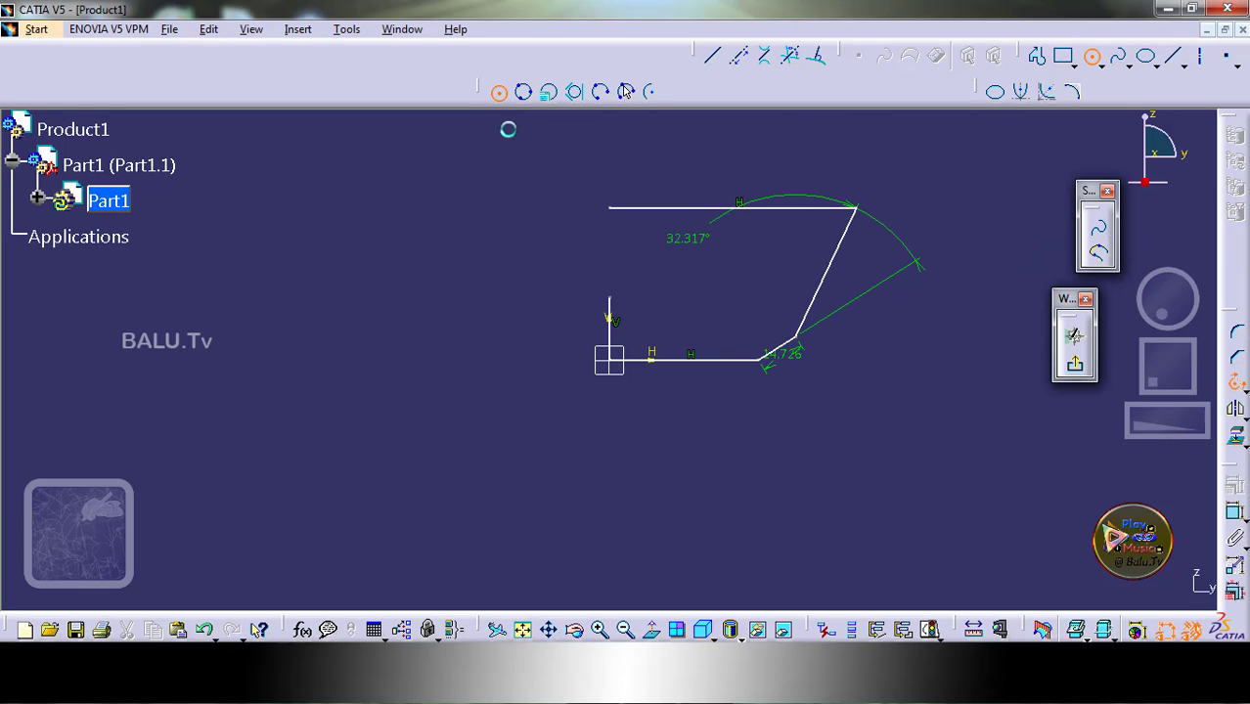
{"action": "left_click", "coordinate": [364, 337]}
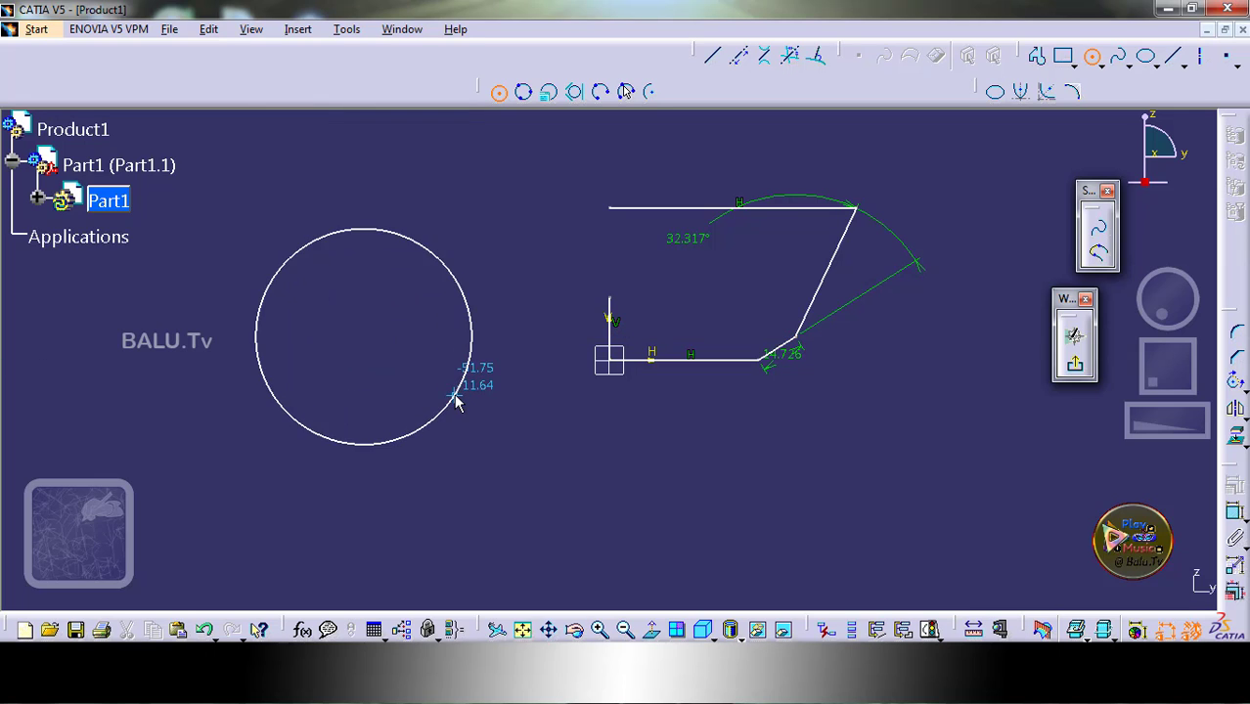
{"action": "left_click", "coordinate": [457, 401]}
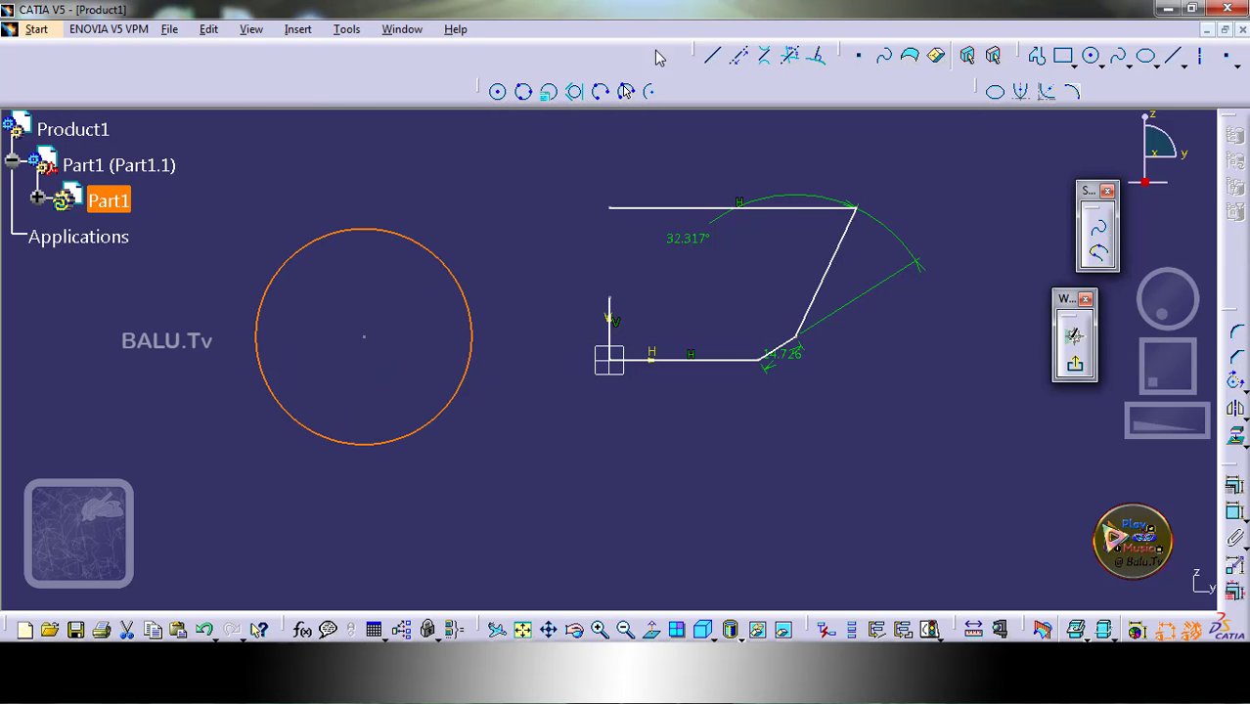
Draw a slanted line from the circle's centre to a point just outside its upper-left edge
{"action": "left_click", "coordinate": [715, 57]}
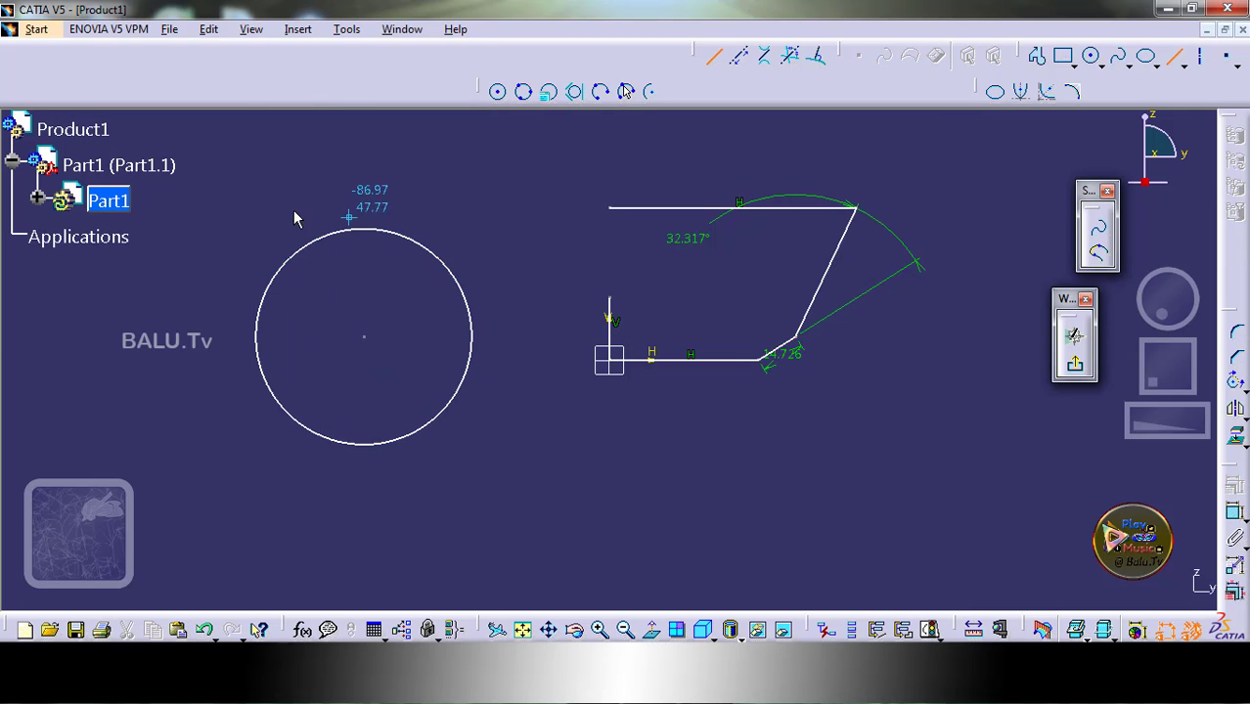
{"action": "left_click", "coordinate": [364, 337]}
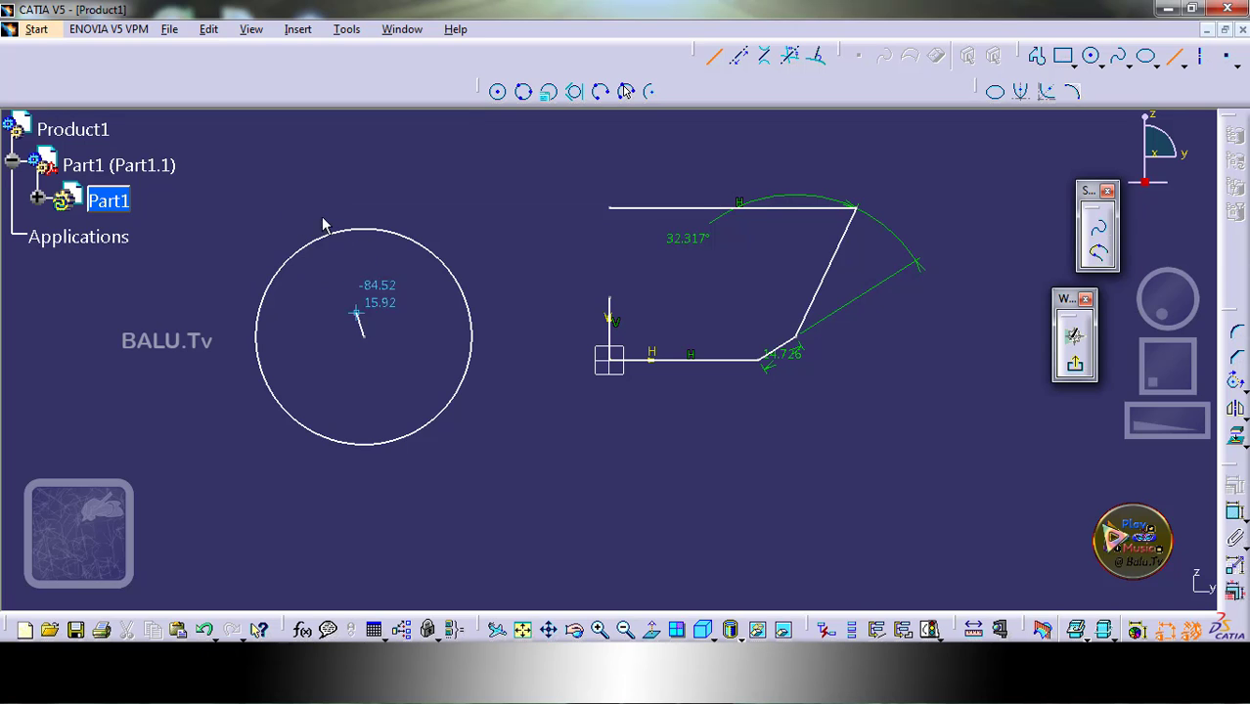
{"action": "left_click", "coordinate": [306, 199]}
{"action": "left_click", "coordinate": [385, 176]}
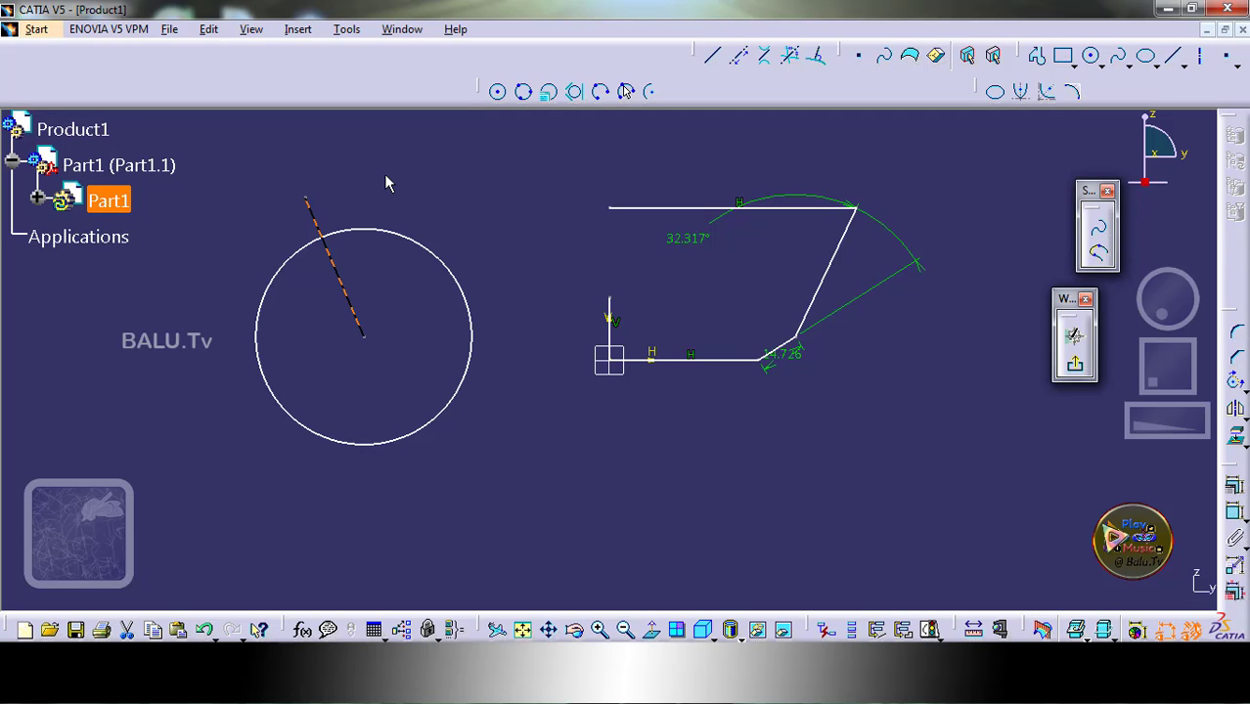
{"action": "left_click", "coordinate": [386, 178]}
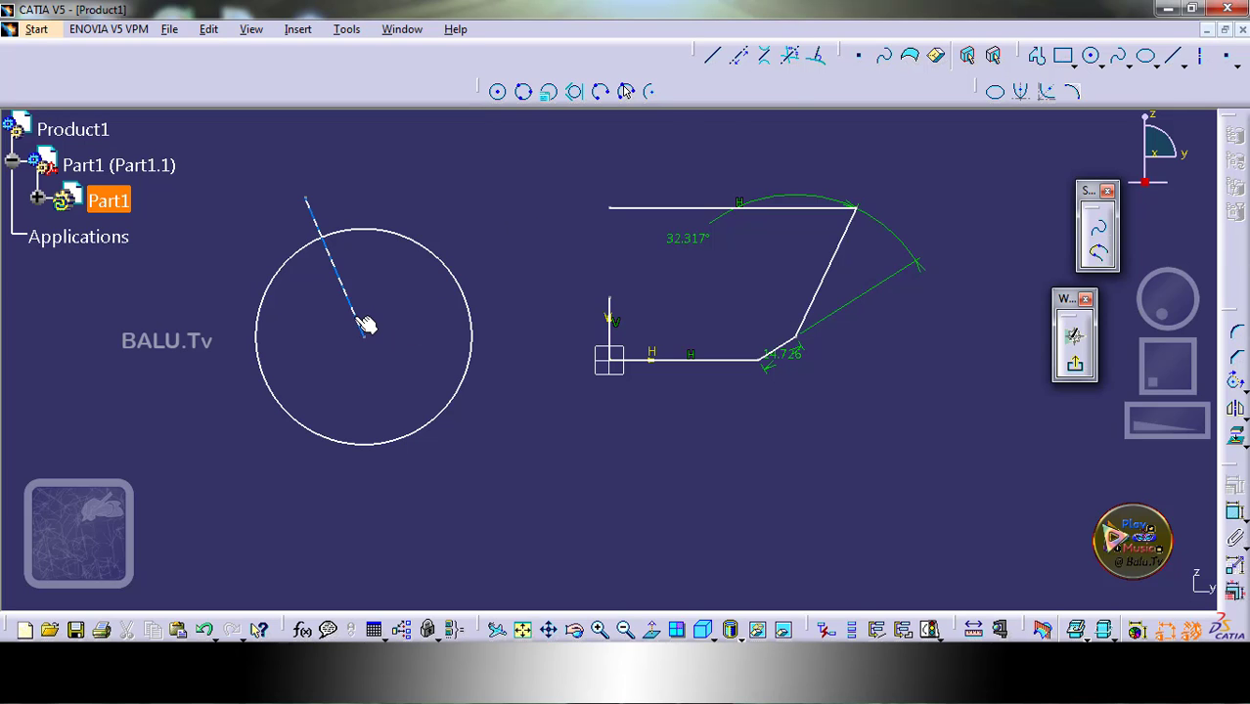
Use Trim to extend the slanted line through the circle's centre to just beyond the circle's lower edge
{"action": "left_click", "coordinate": [1238, 387]}
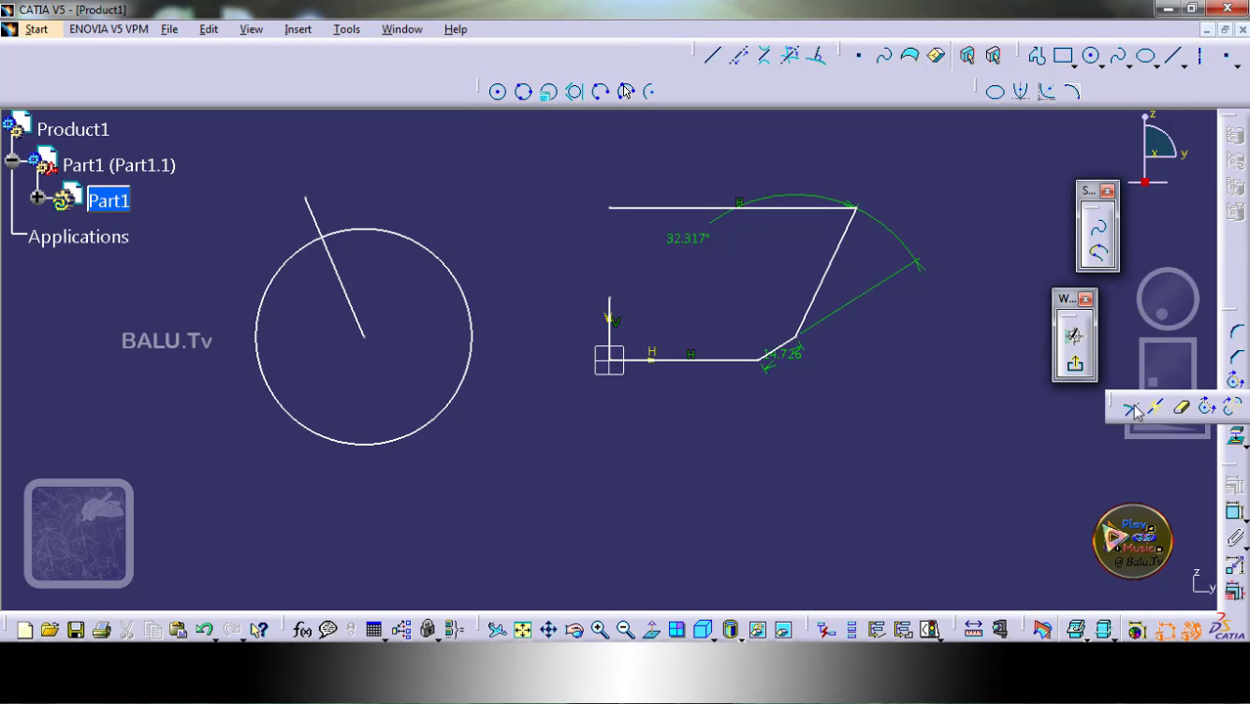
{"action": "left_click", "coordinate": [1132, 410]}
{"action": "left_click", "coordinate": [357, 311]}
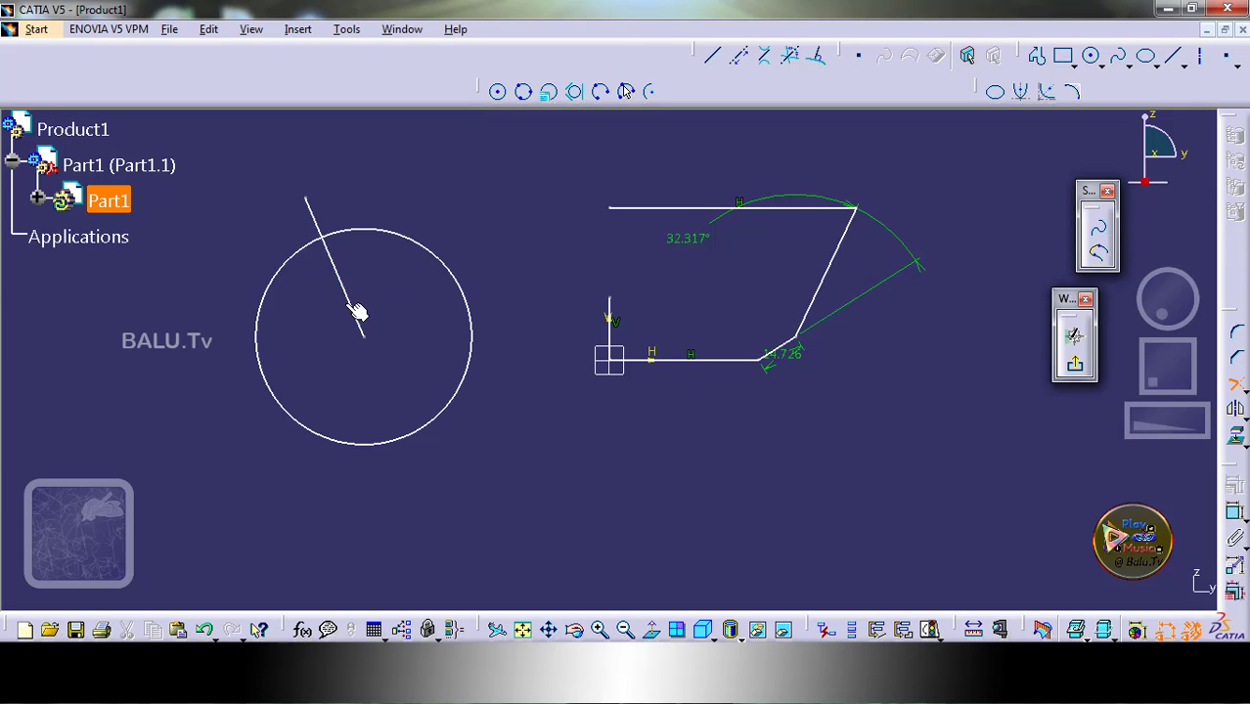
{"action": "left_click", "coordinate": [428, 437]}
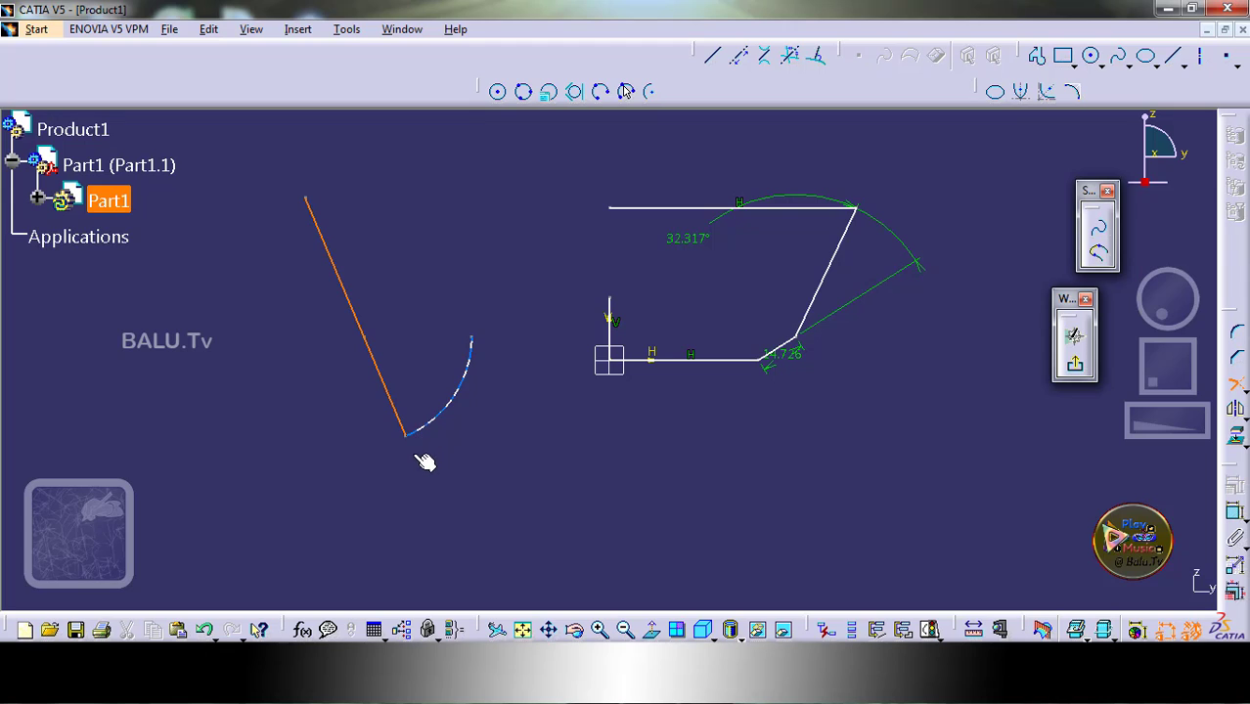
{"action": "key", "text": "ctrl+z"}
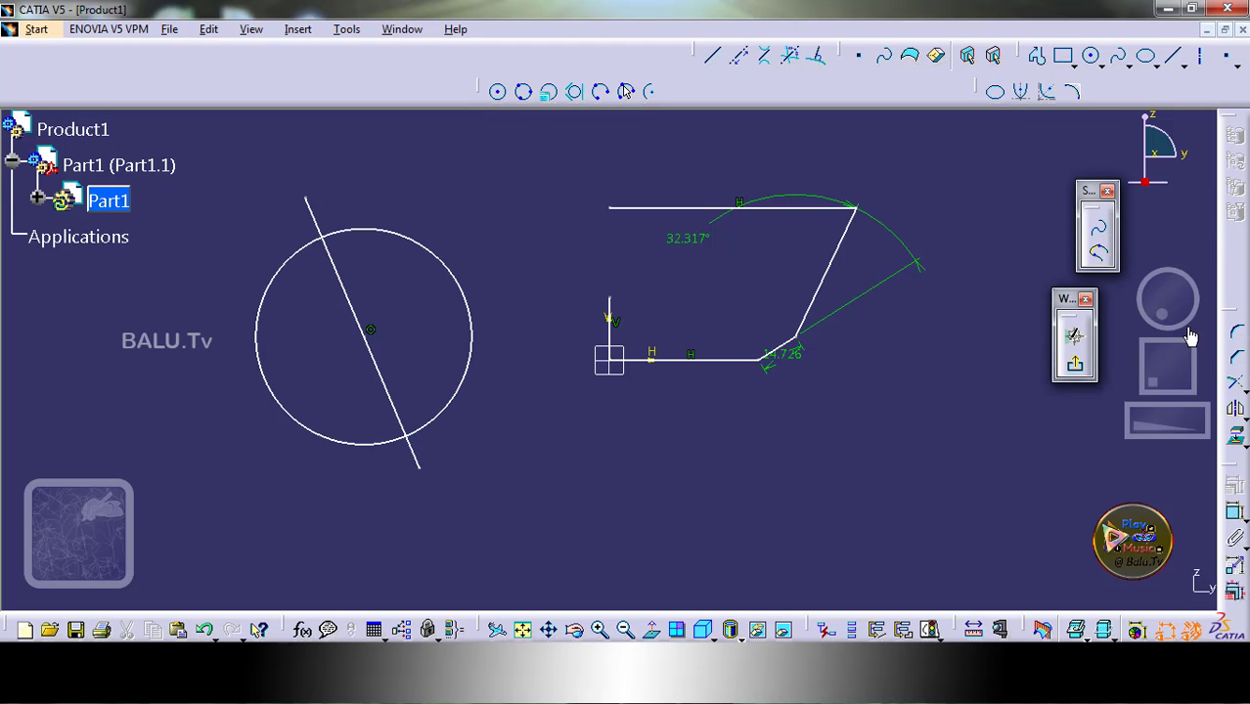
Quick-trim away the part of the circle lying to the right of the slanted line
{"action": "left_click", "coordinate": [1244, 389]}
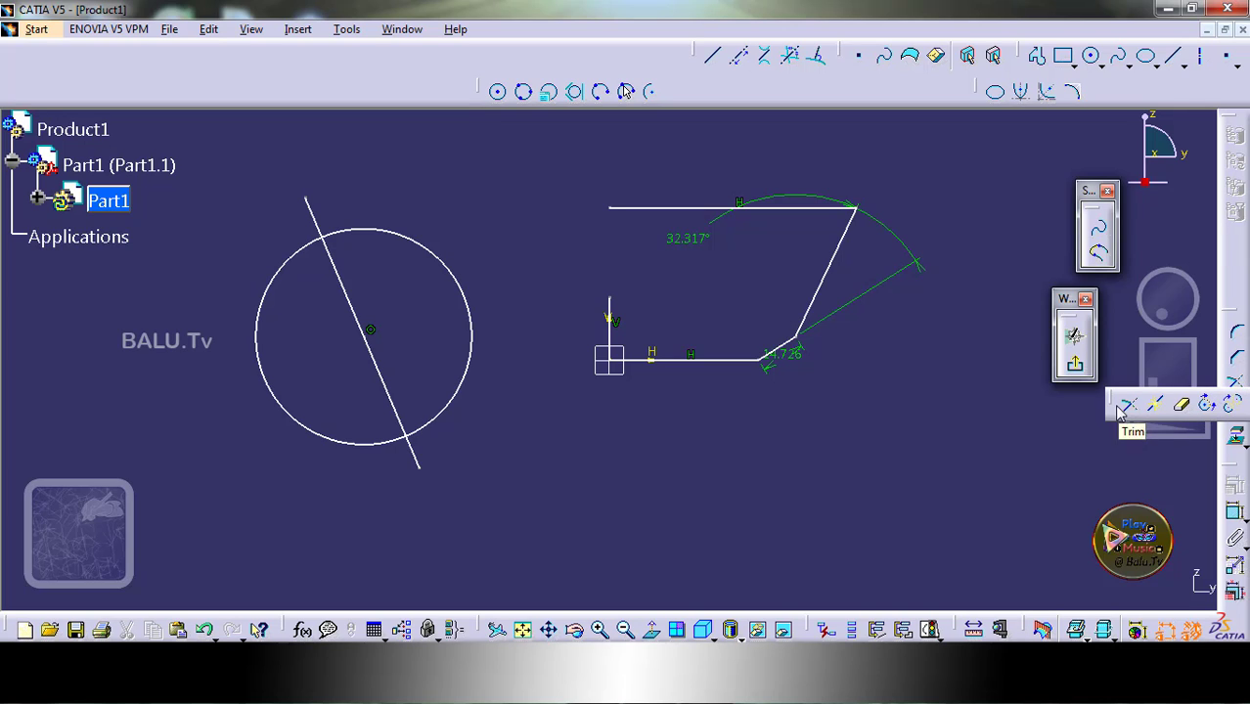
{"action": "left_click", "coordinate": [1183, 406]}
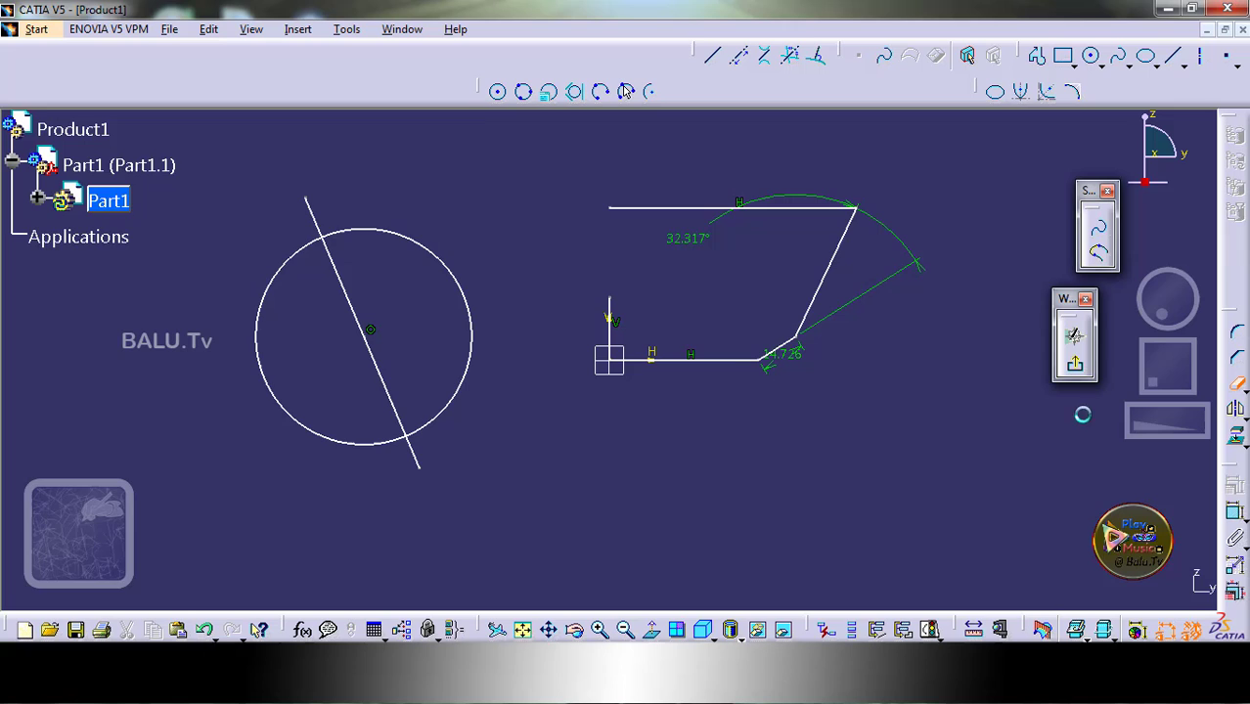
{"action": "left_click", "coordinate": [461, 288]}
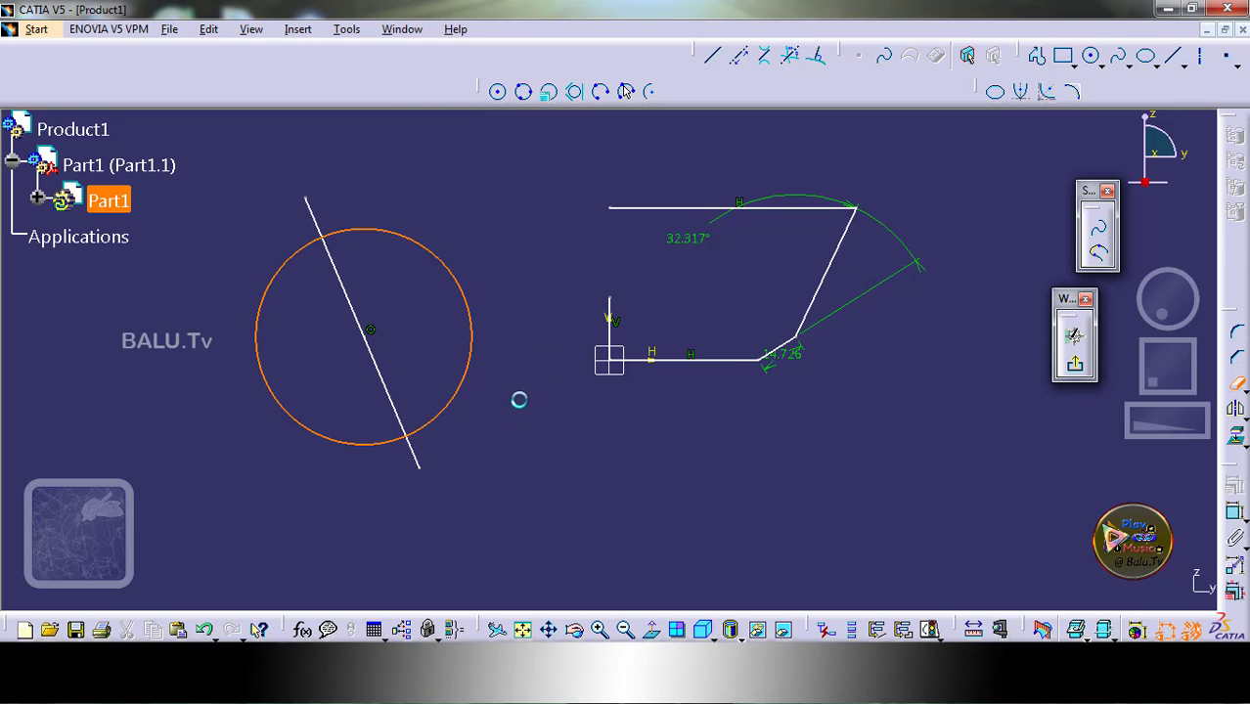
{"action": "right_click", "coordinate": [353, 311]}
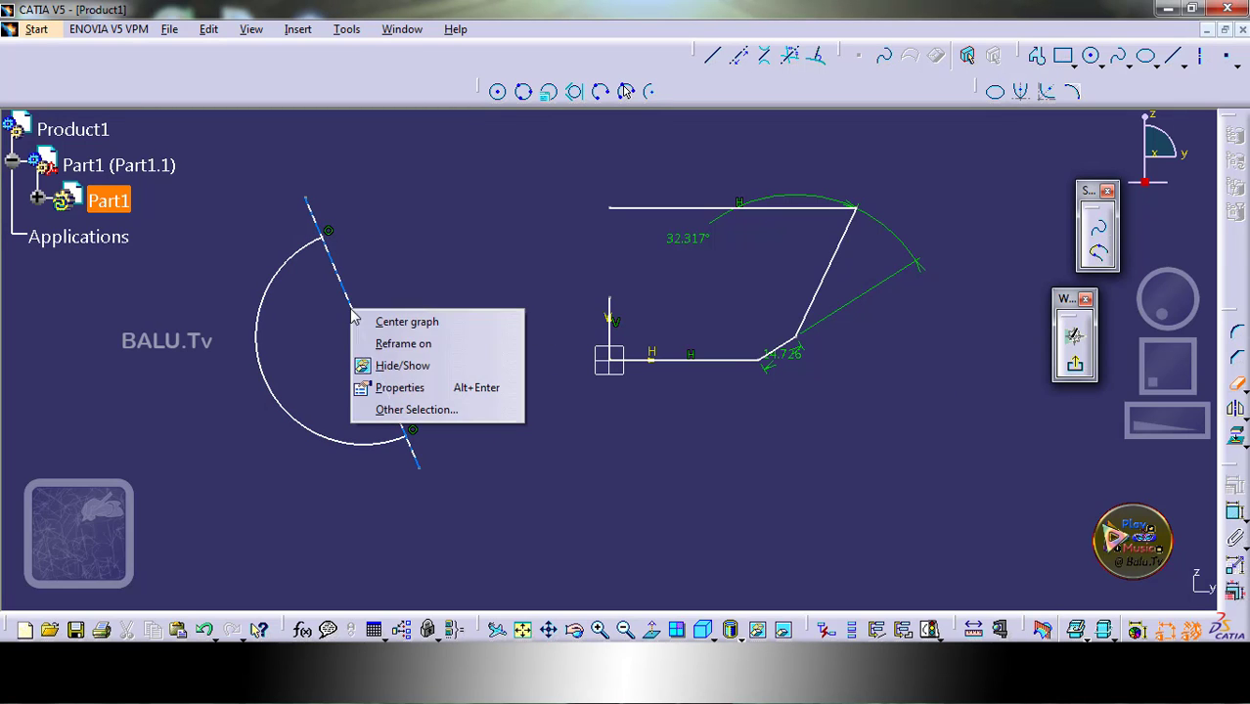
Hide the slanted line and use Close arc to turn the remaining arc back into a full circle
{"action": "left_click", "coordinate": [404, 368]}
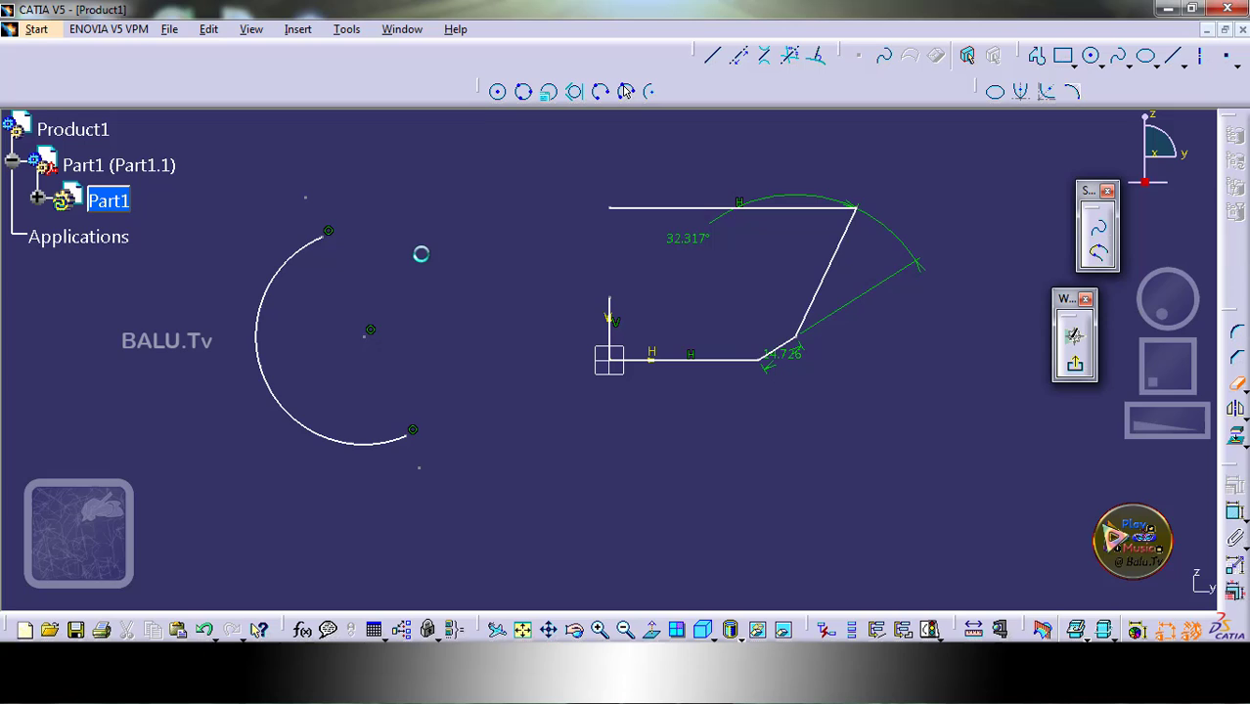
{"action": "left_click", "coordinate": [1244, 390]}
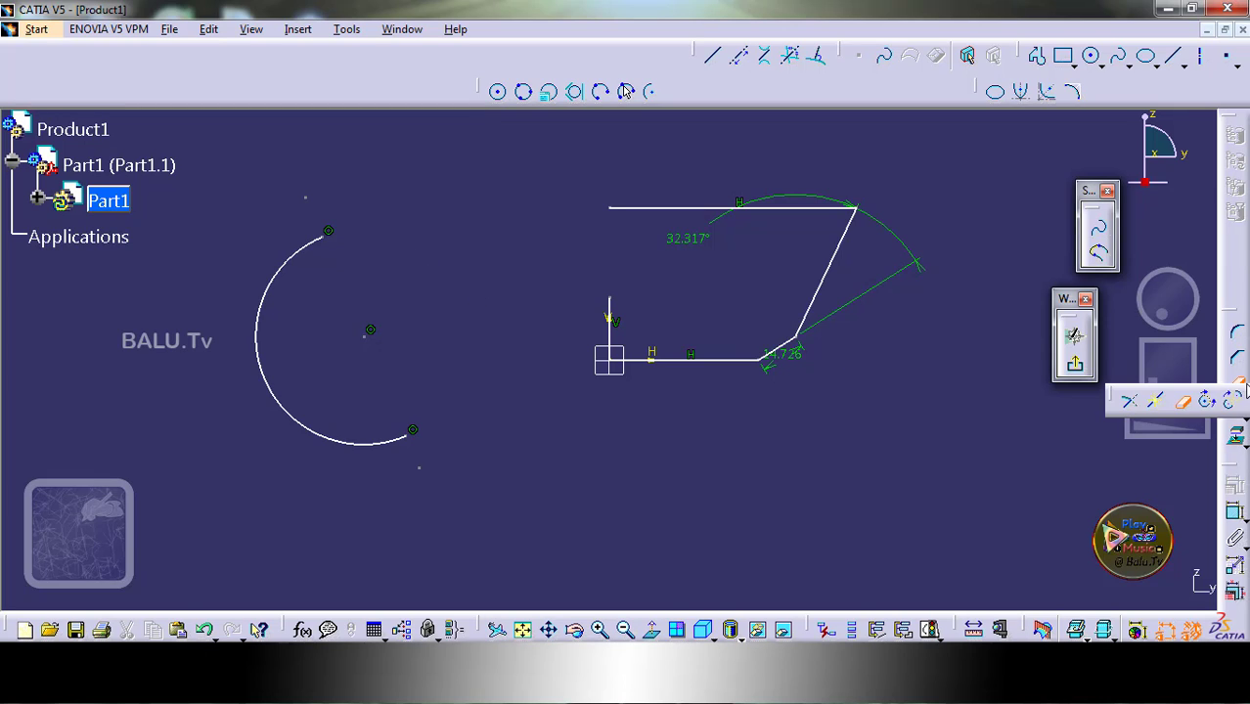
{"action": "left_click", "coordinate": [1208, 402]}
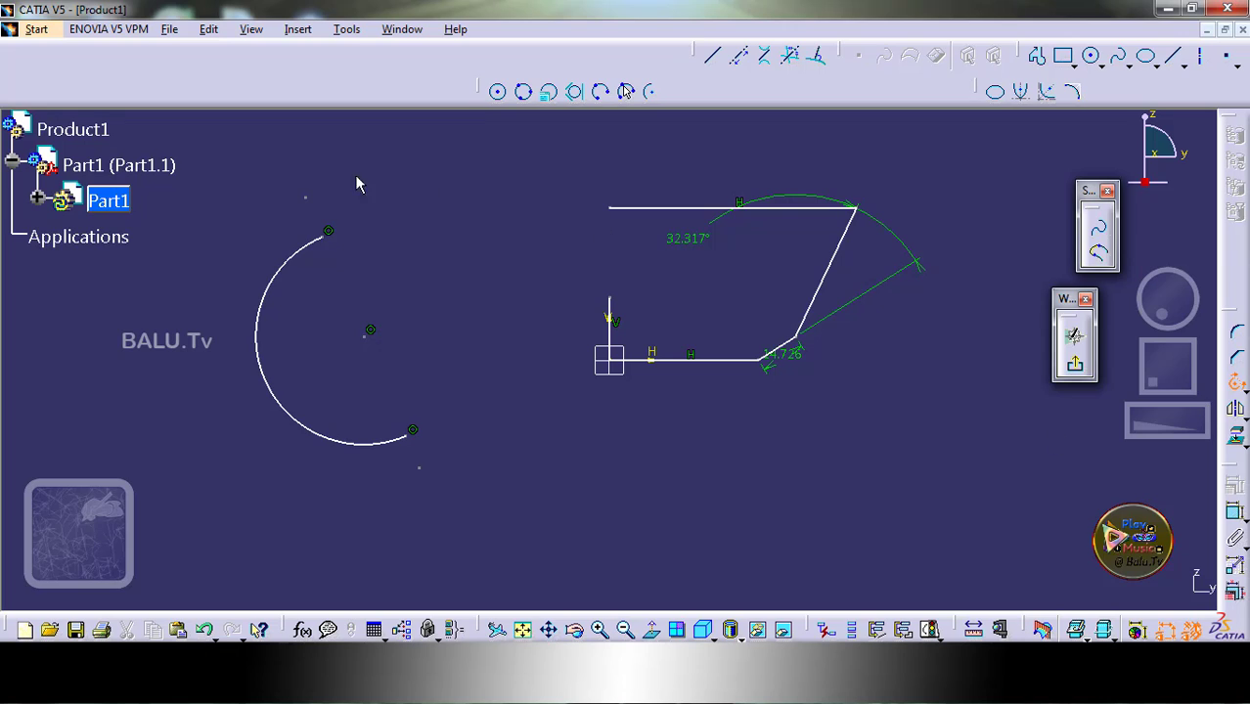
{"action": "left_click", "coordinate": [310, 243]}
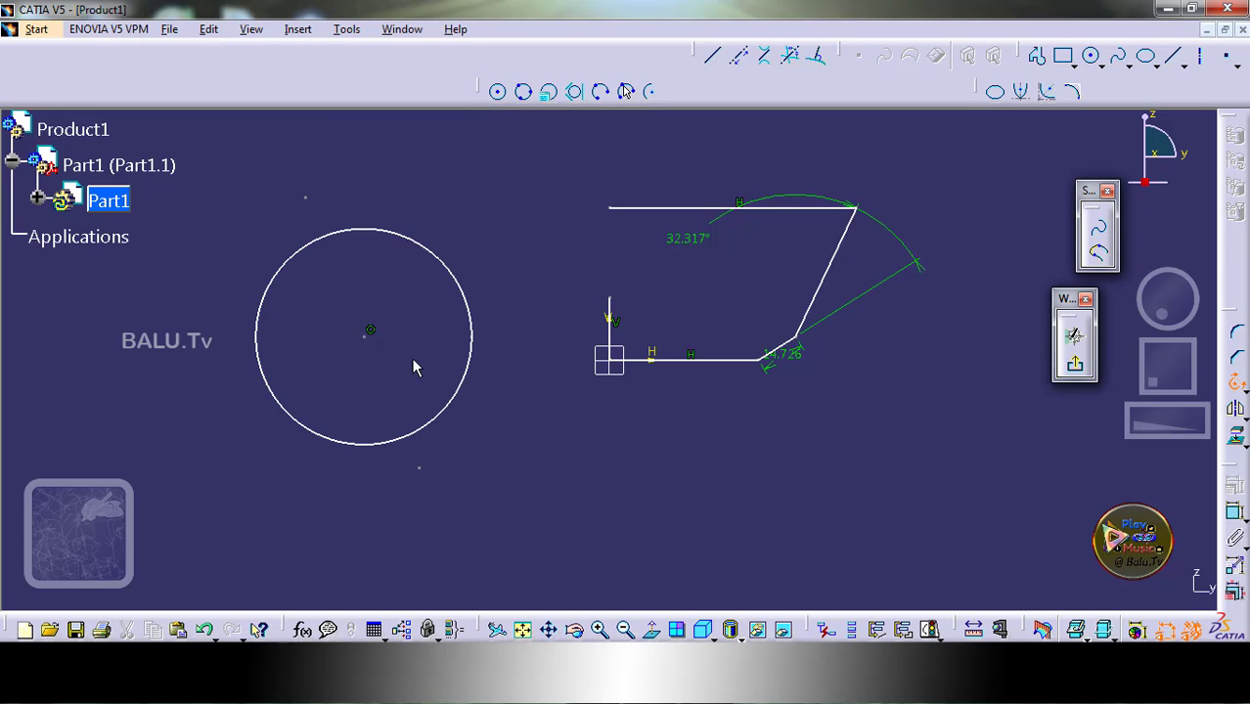
Draw a second, larger circle farther out on the negative H side of the first circle
{"action": "left_click", "coordinate": [1237, 381]}
{"action": "middle_click_drag", "start_coordinate": [1183, 432], "coordinate": [944, 467], "text": "ctrl"}
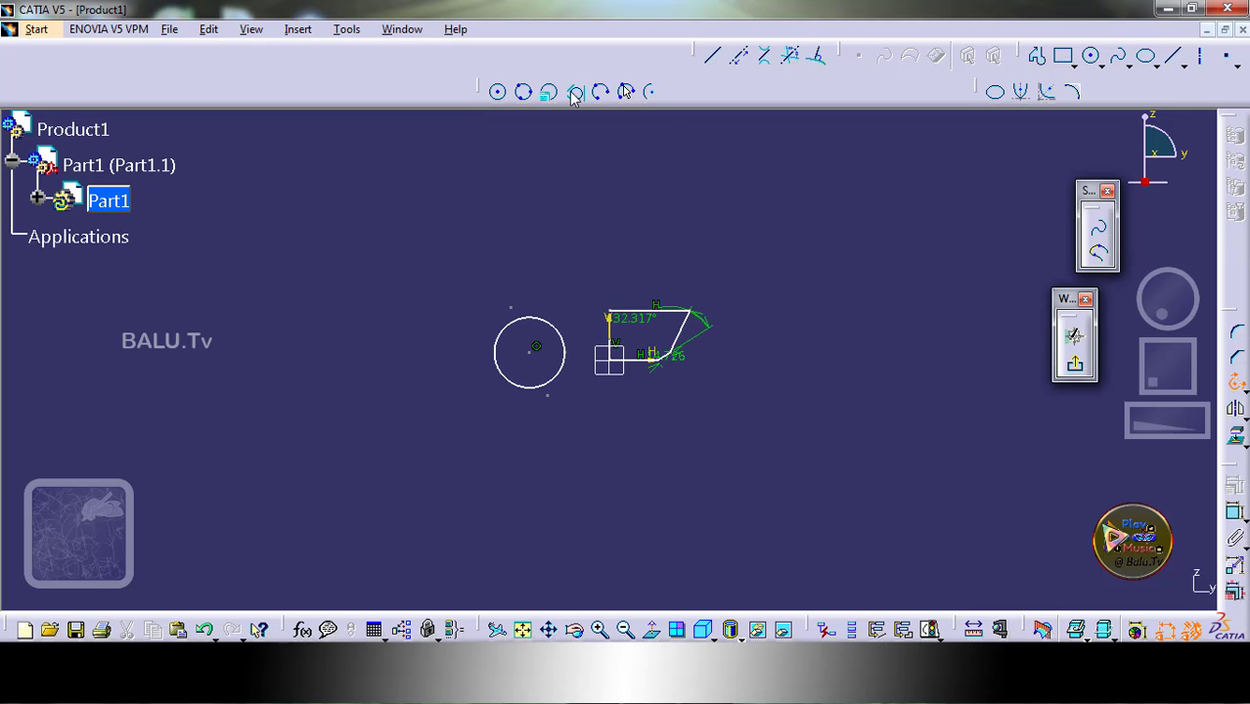
{"action": "left_click", "coordinate": [500, 92]}
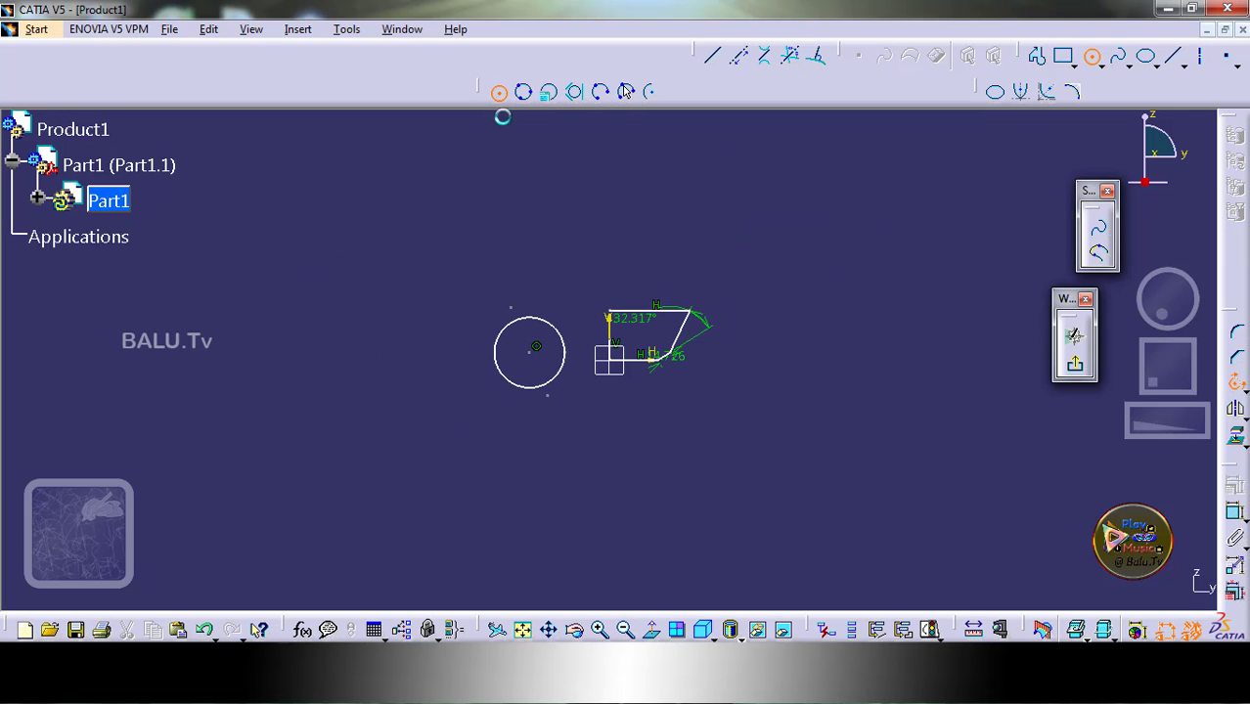
{"action": "left_click", "coordinate": [235, 316]}
{"action": "left_click", "coordinate": [292, 357]}
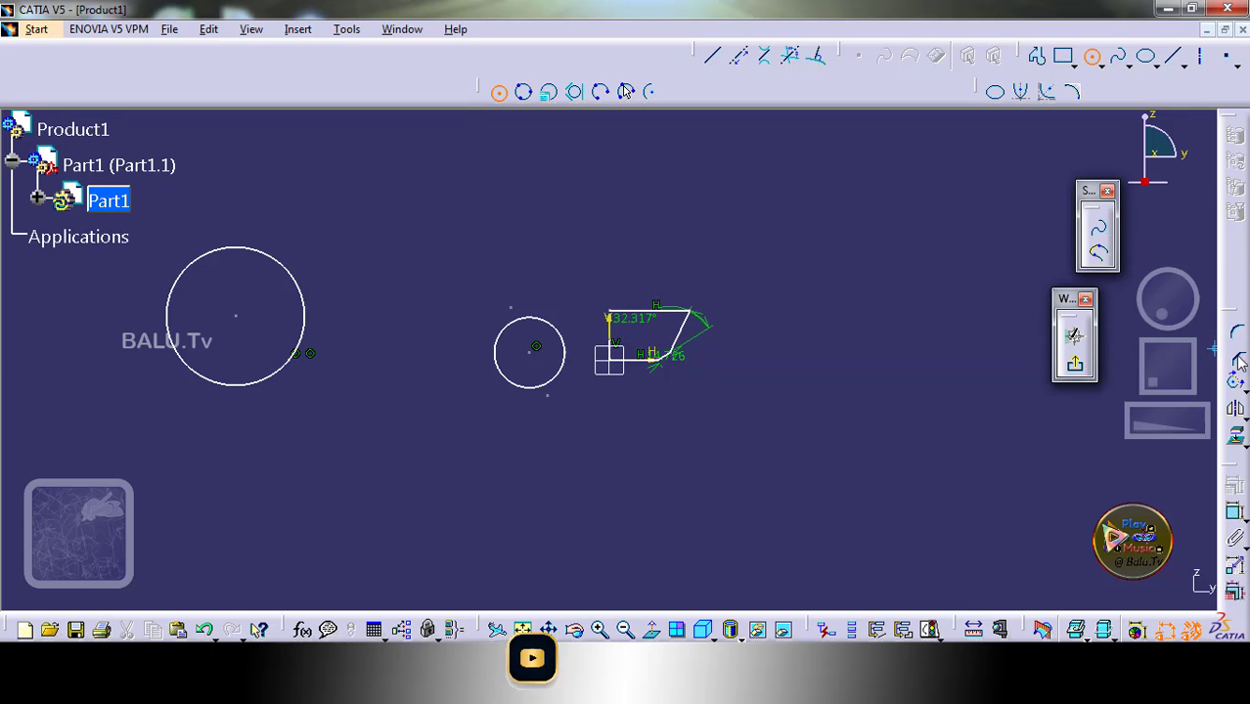
Draw a slanted line across the larger circle from about H -414.3, V 129 to H -292.8, V 7.9 mm
{"action": "left_click", "coordinate": [1177, 57]}
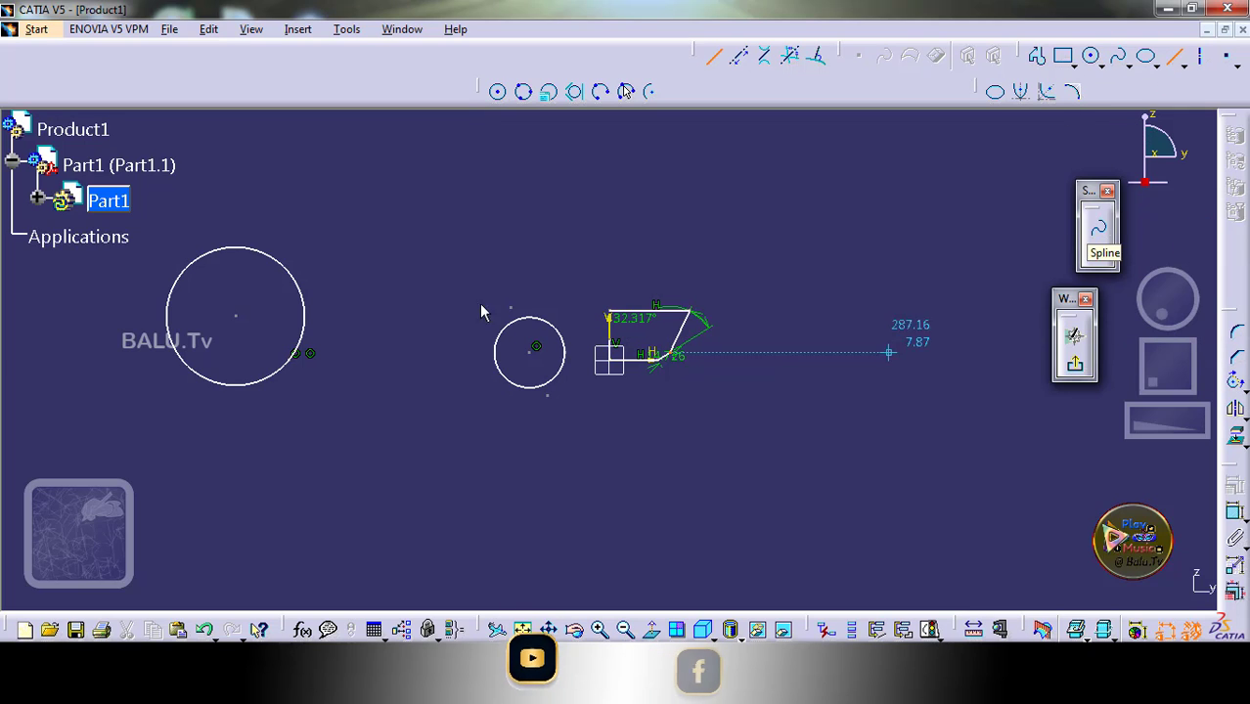
{"action": "left_click", "coordinate": [206, 235]}
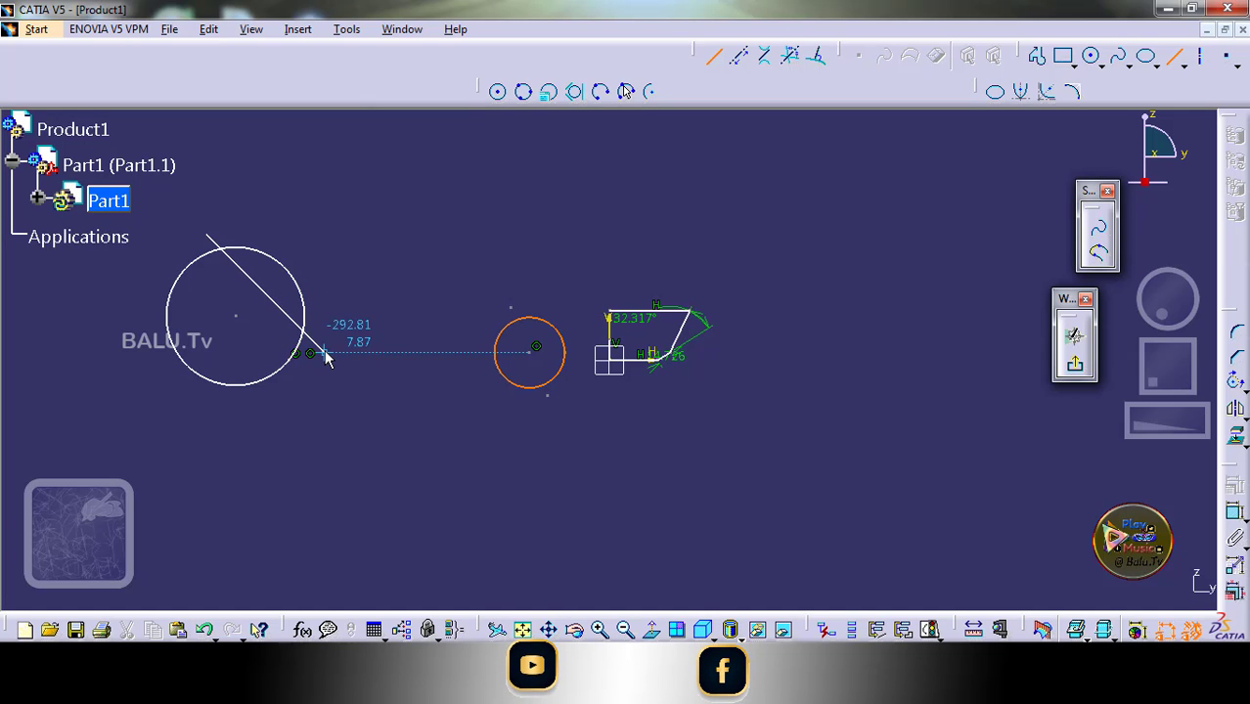
{"action": "left_click", "coordinate": [324, 352]}
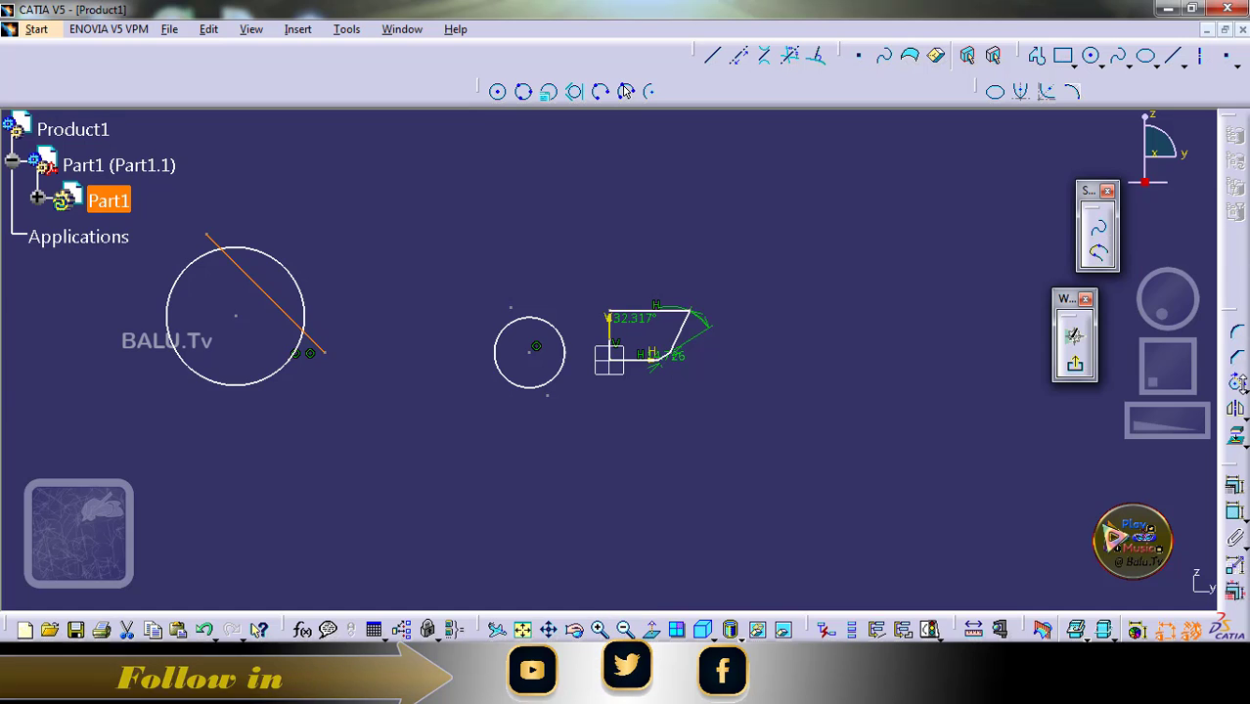
Quick-trim away the part of the larger circle lying above and to the right of the slanted line
{"action": "left_click", "coordinate": [1237, 387]}
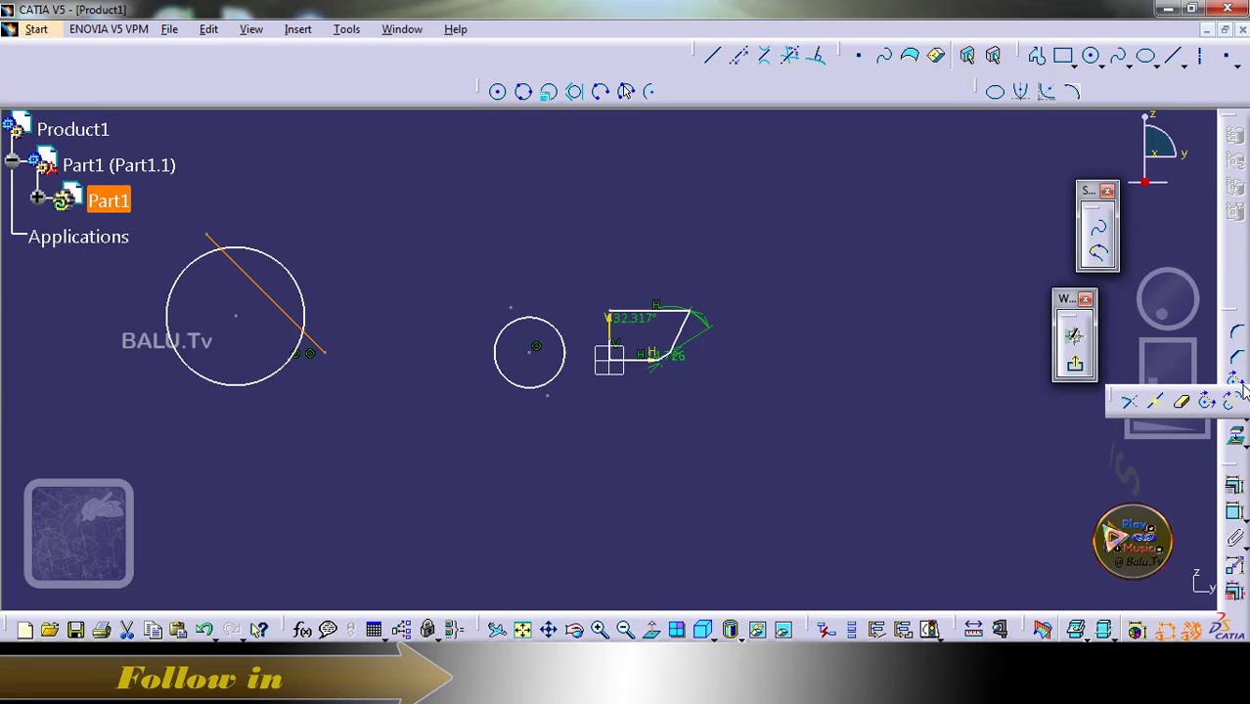
{"action": "left_click", "coordinate": [1184, 402]}
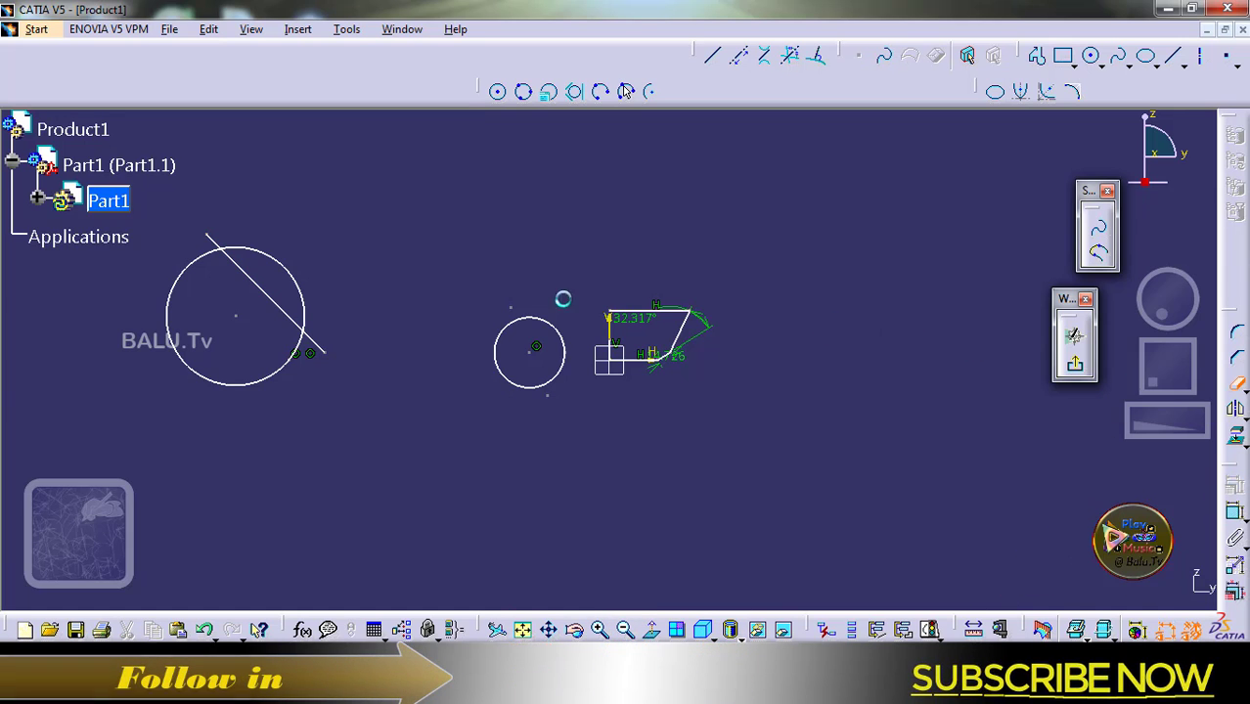
{"action": "left_click", "coordinate": [299, 281]}
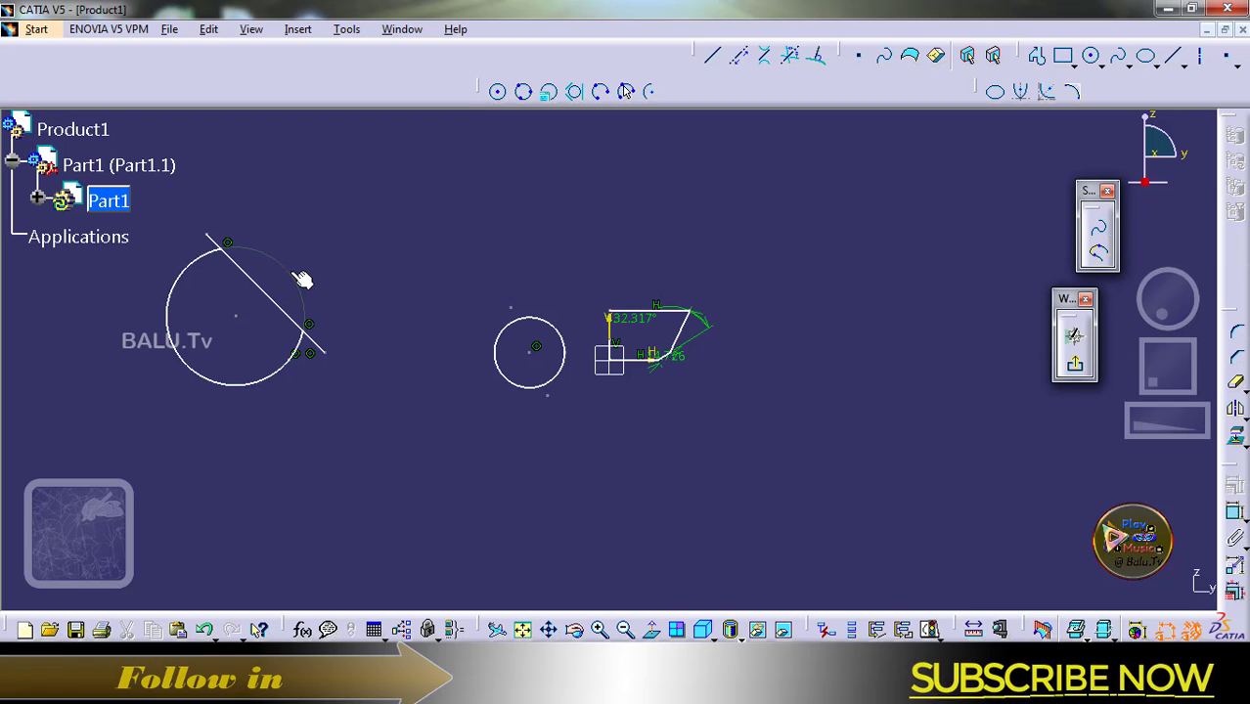
Delete the slanted line that crosses the trimmed larger circle
{"action": "double_click", "coordinate": [257, 285]}
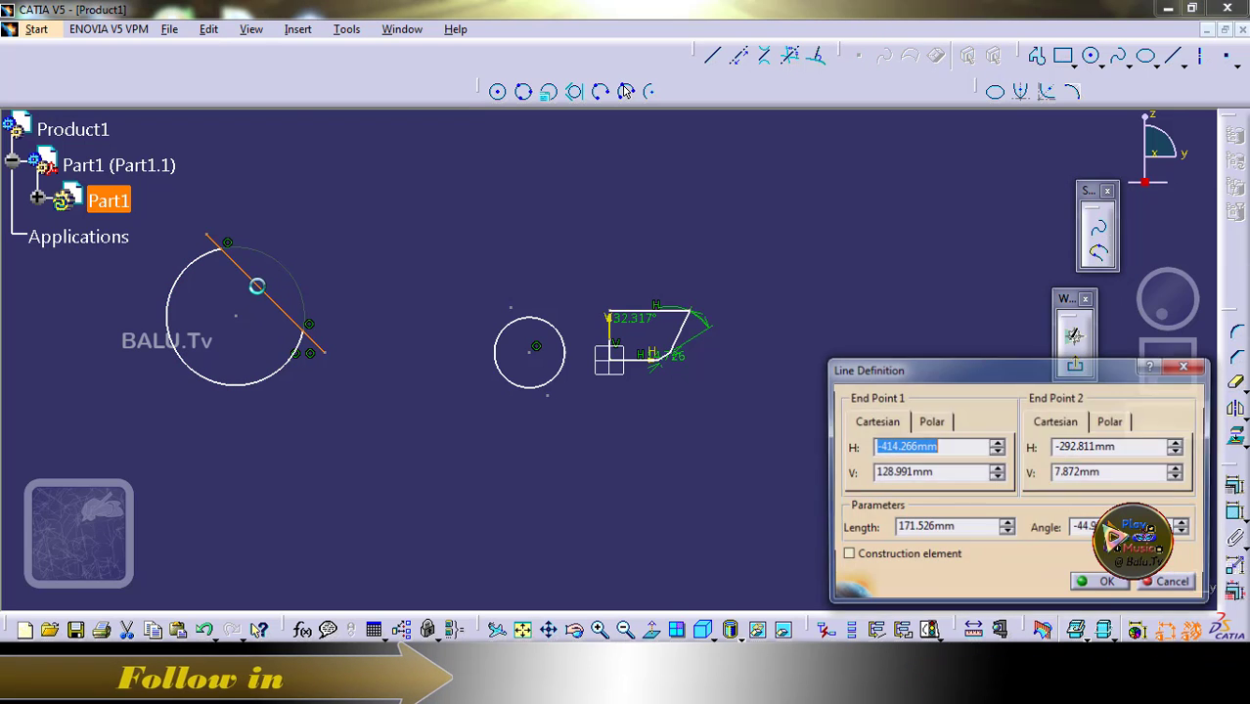
{"action": "left_click", "coordinate": [1190, 366]}
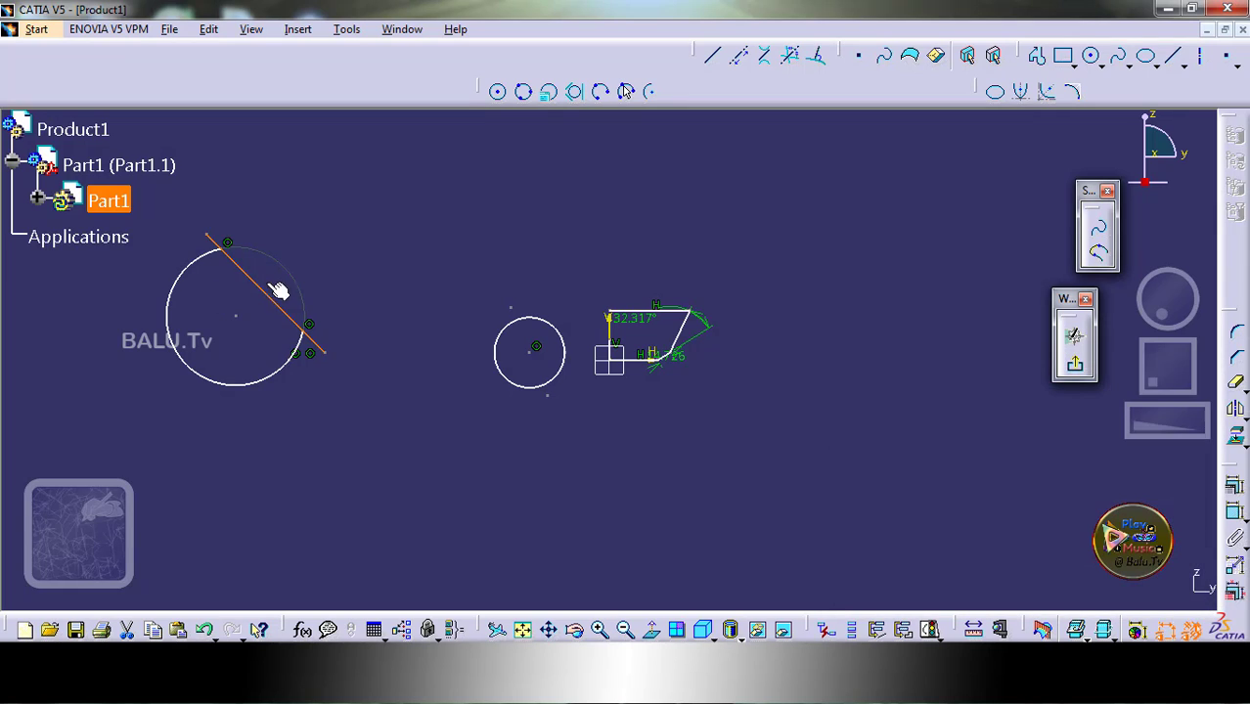
{"action": "right_click", "coordinate": [259, 288]}
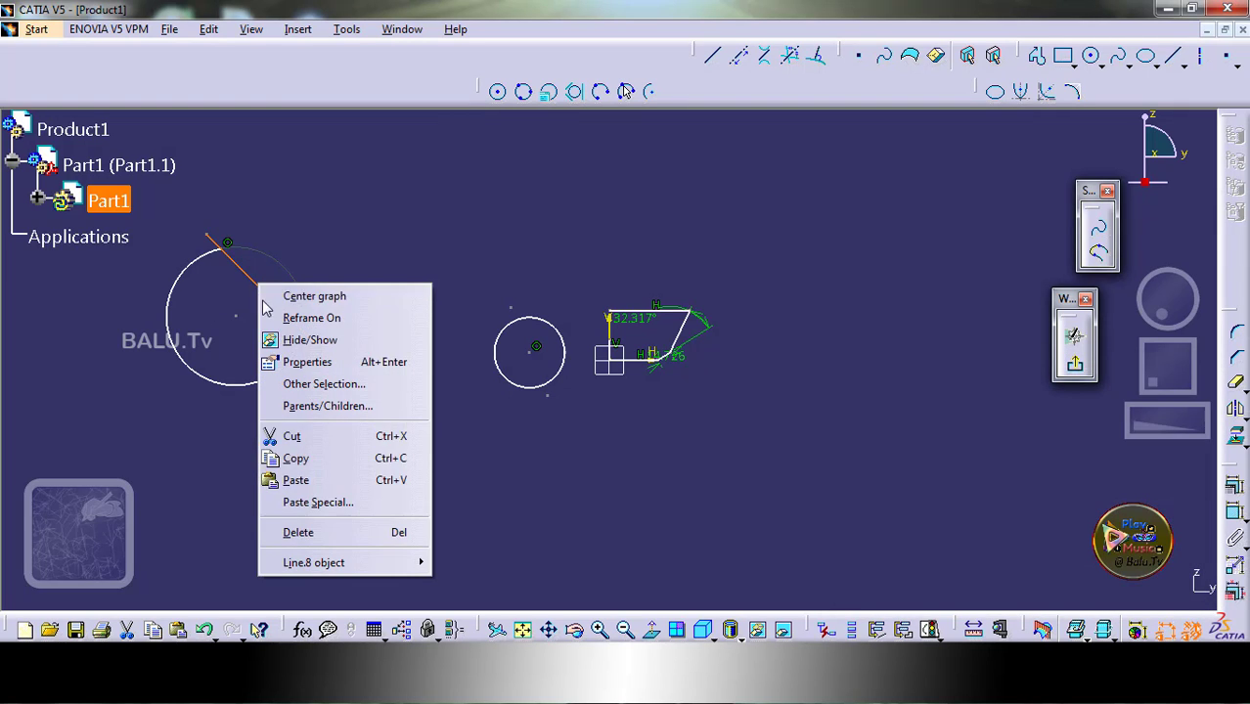
{"action": "left_click", "coordinate": [313, 533]}
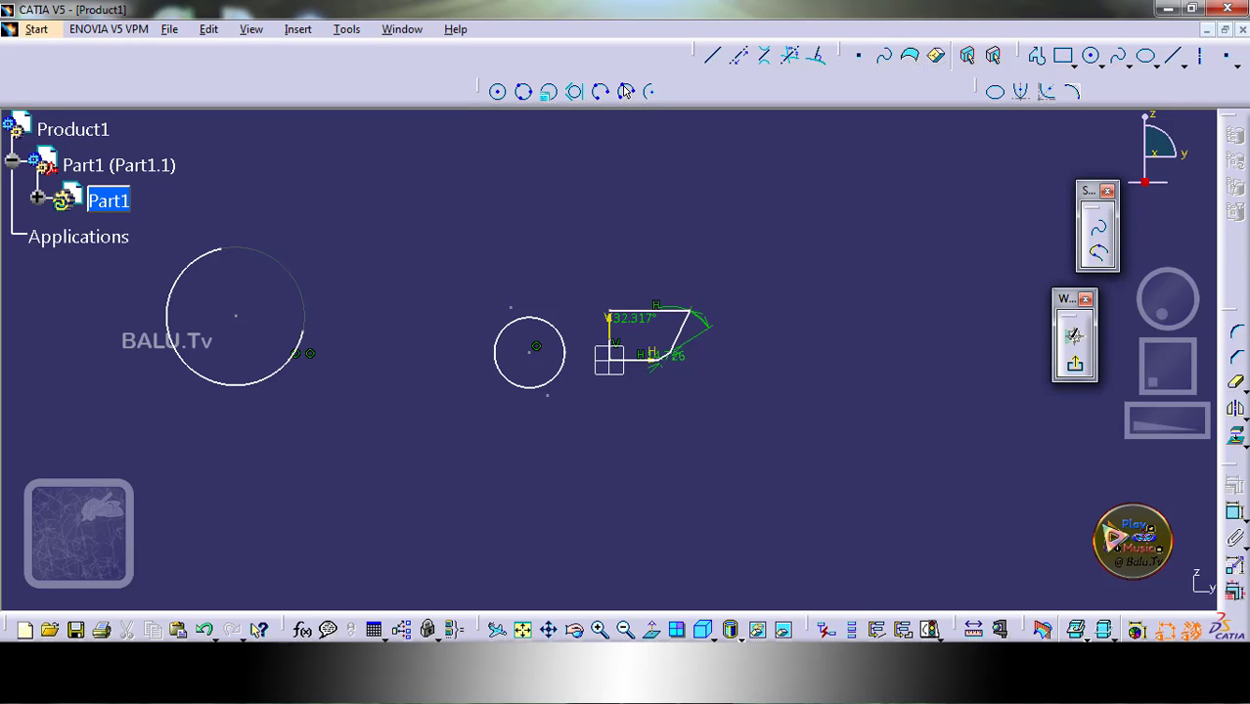
Use Complement to replace the large open arc with its shorter complementary arc
{"action": "left_click", "coordinate": [1242, 386]}
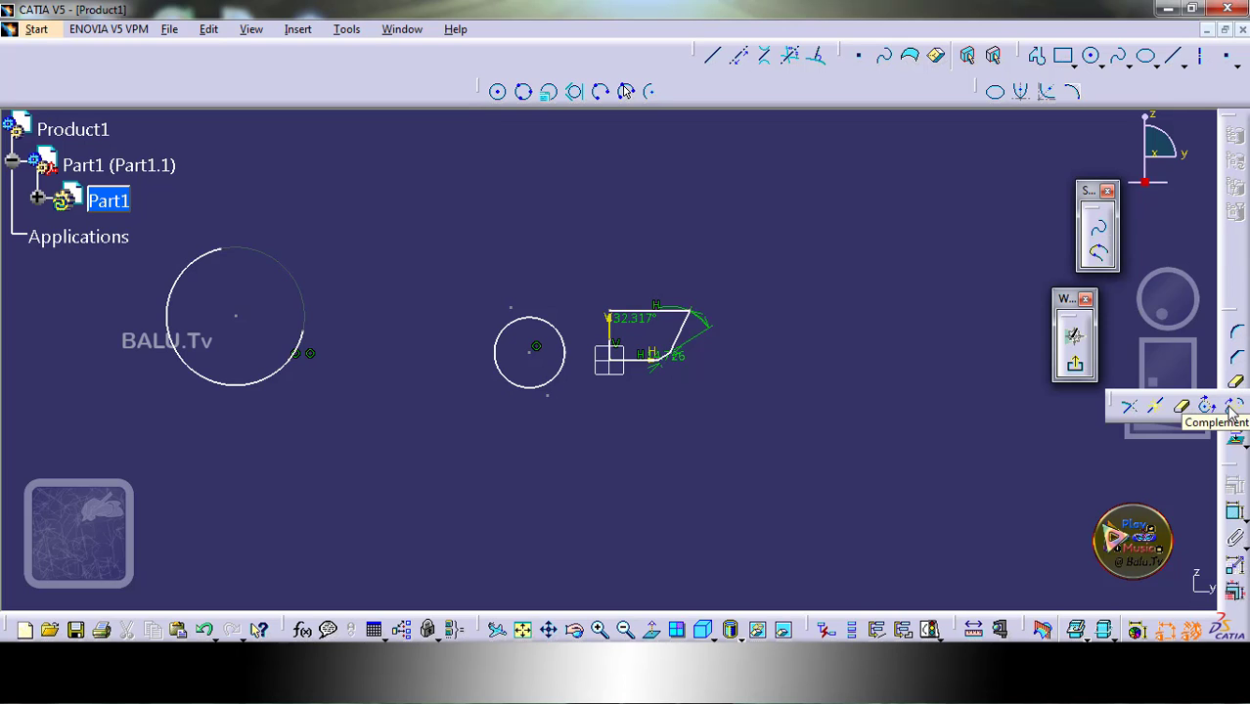
{"action": "left_click", "coordinate": [1231, 412]}
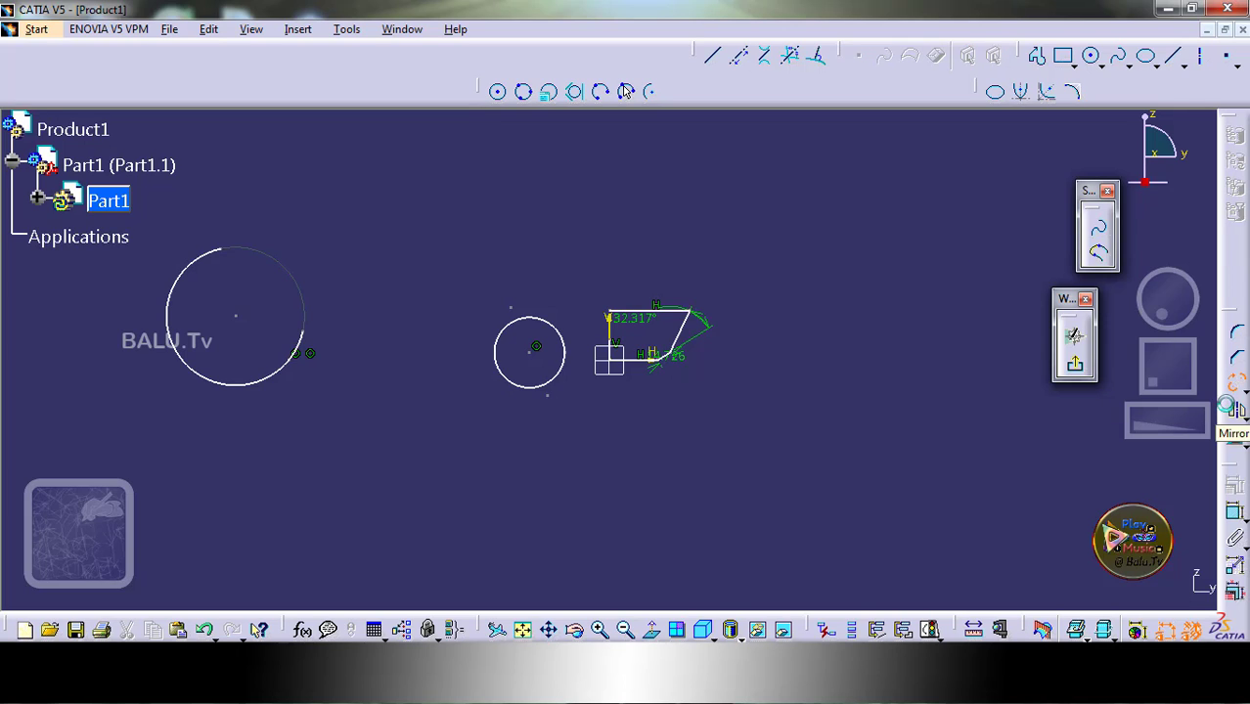
{"action": "left_click", "coordinate": [198, 262]}
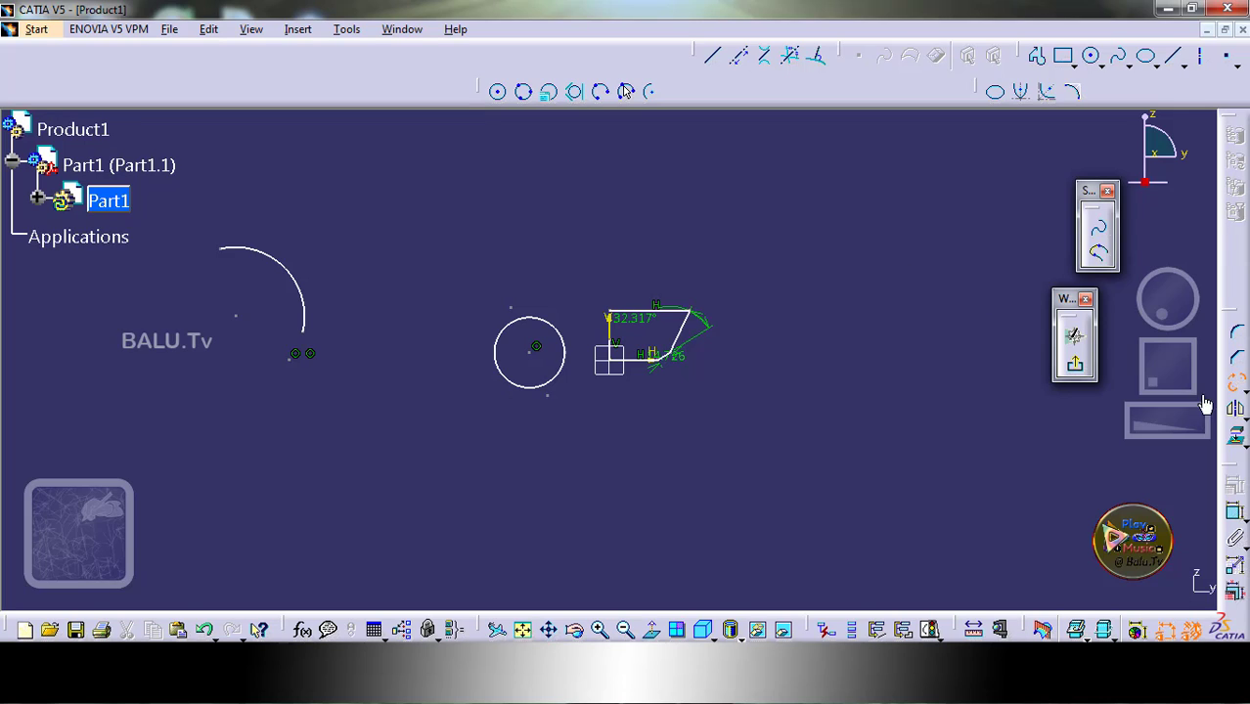
Apply Complement to the short arc to switch back to the longer portion of the circle
{"action": "left_click", "coordinate": [1246, 390]}
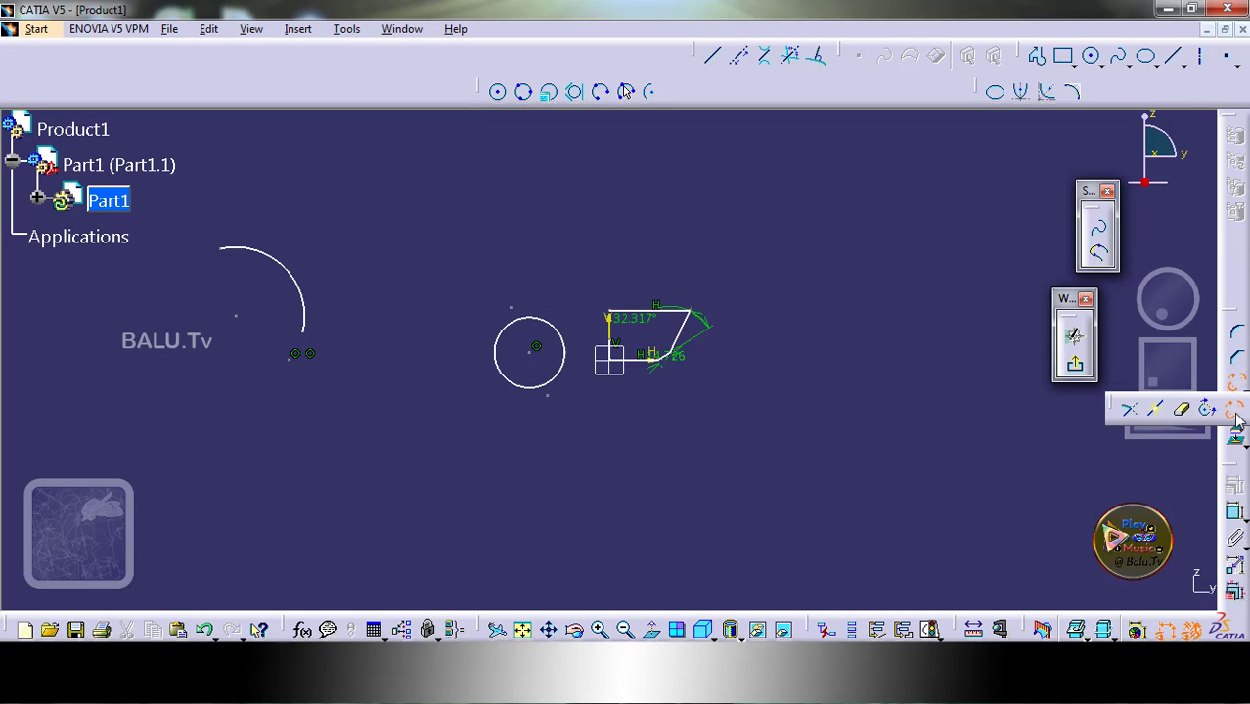
{"action": "left_click", "coordinate": [1205, 408]}
{"action": "left_click", "coordinate": [1246, 390]}
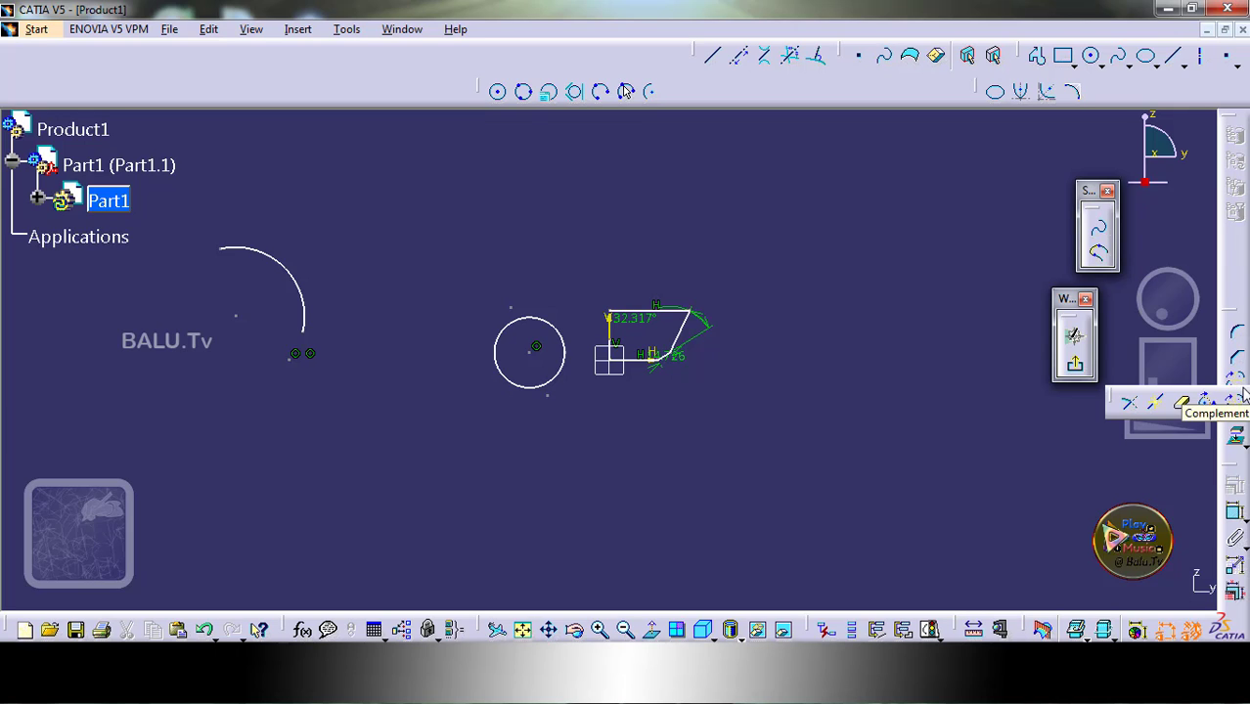
{"action": "left_click", "coordinate": [1179, 398]}
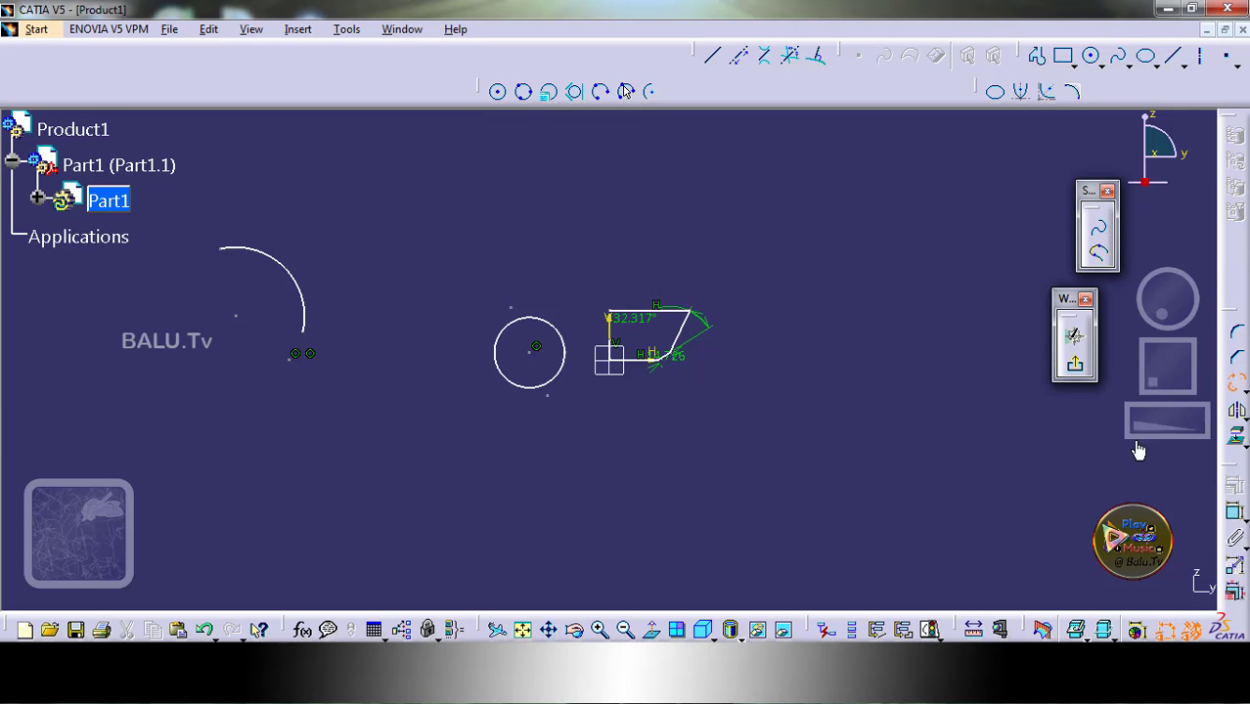
{"action": "left_click", "coordinate": [303, 288]}
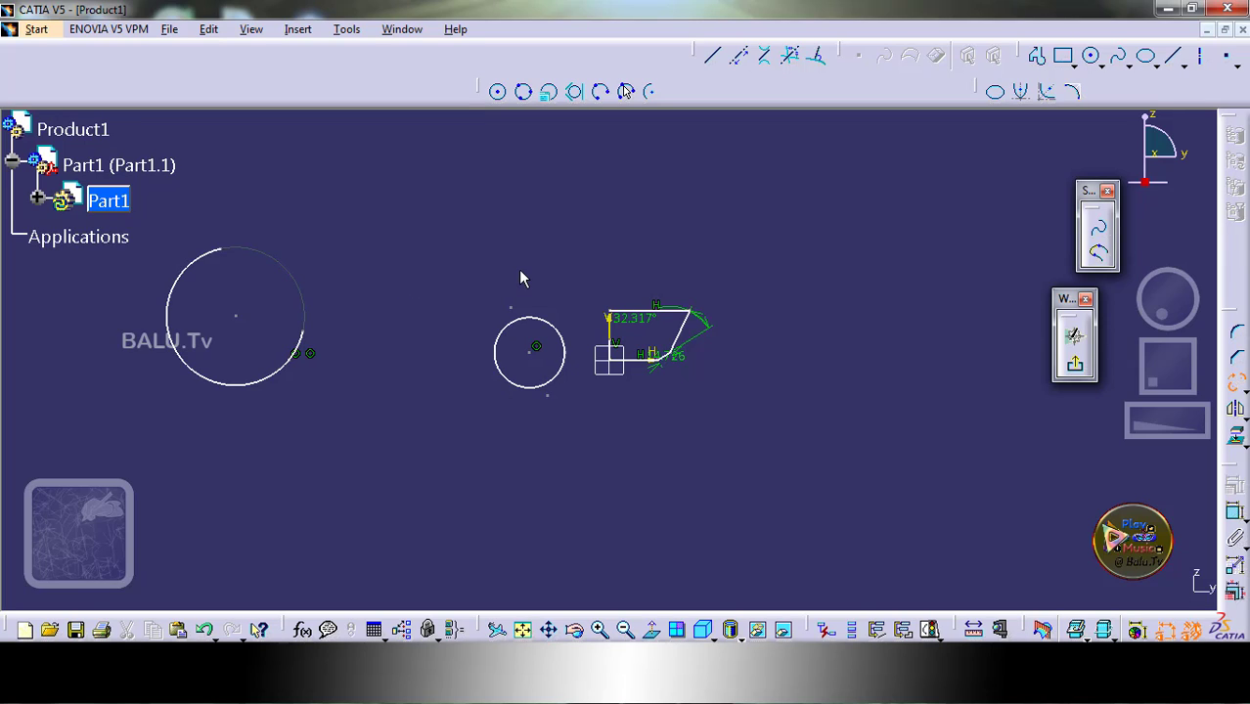
{"action": "left_click", "coordinate": [297, 29]}
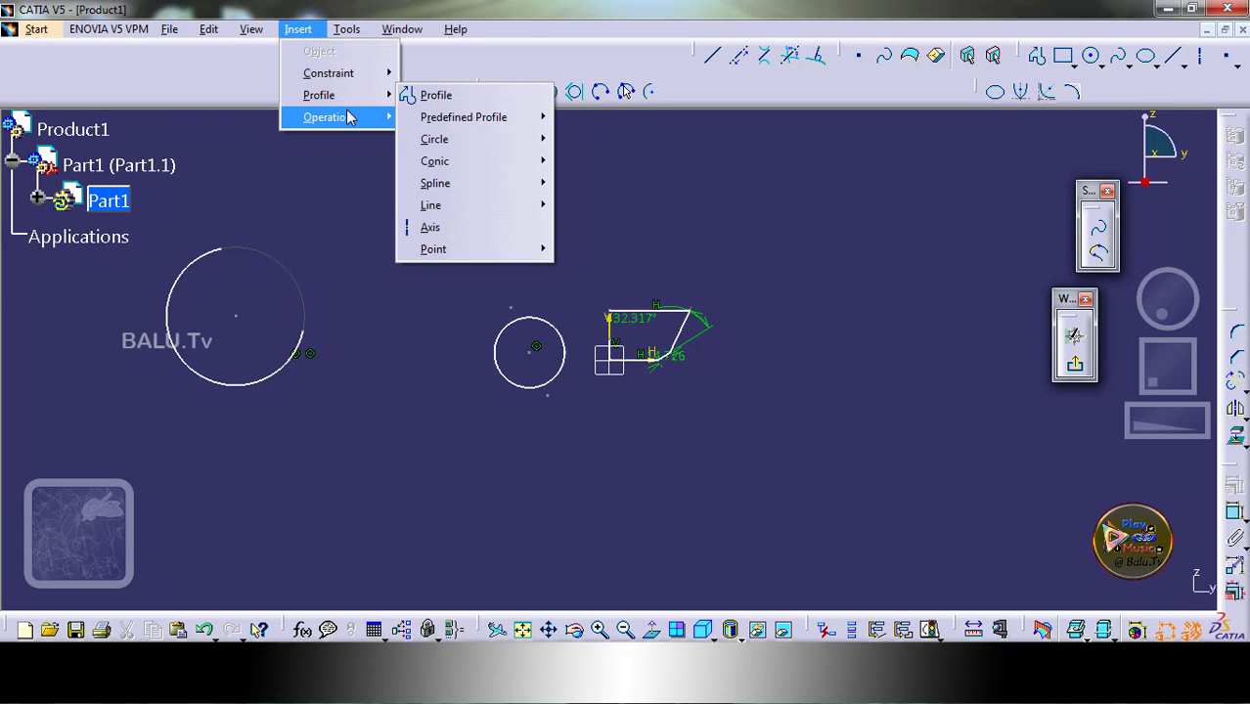
{"action": "mouse_move", "coordinate": [351, 117]}
{"action": "mouse_move", "coordinate": [486, 189]}
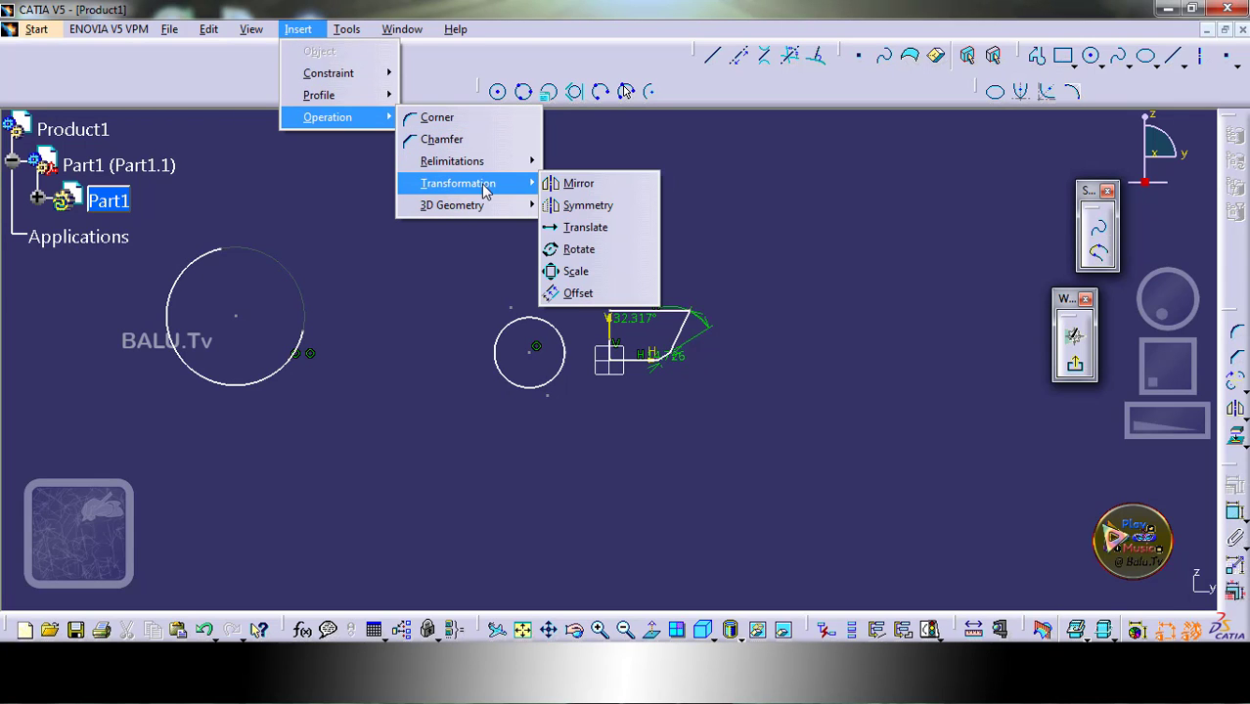
{"action": "left_click", "coordinate": [577, 184]}
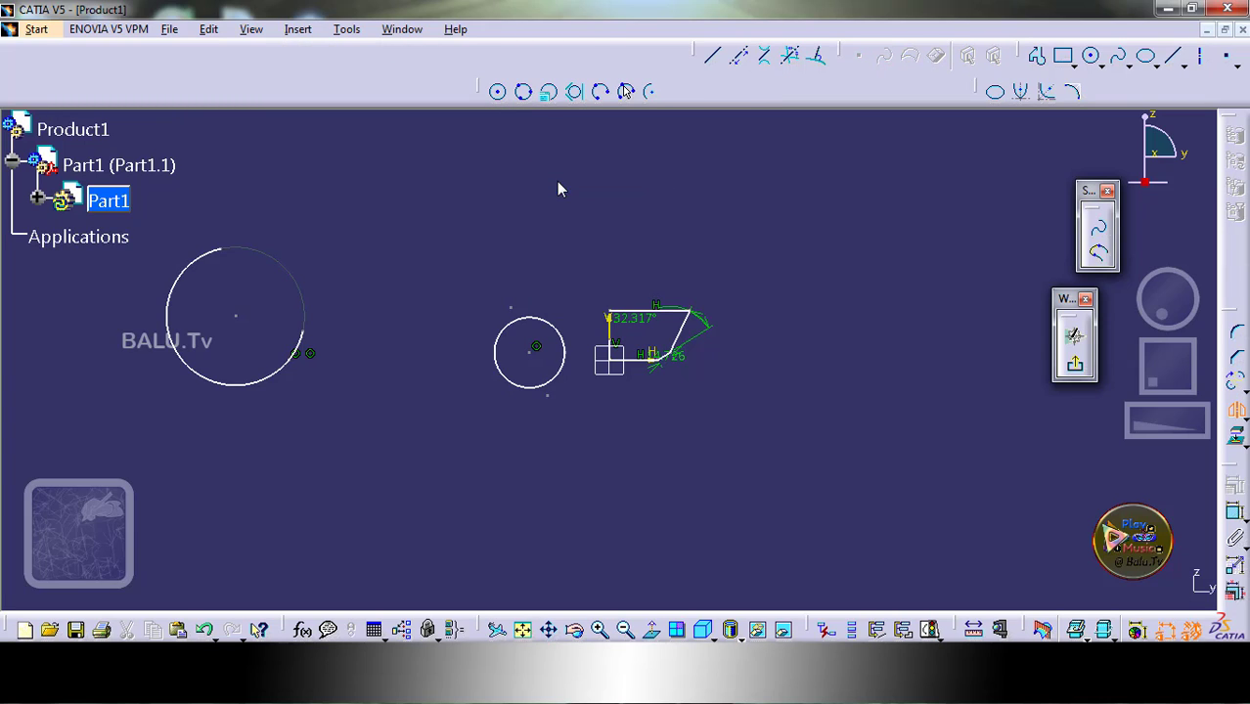
Draw a vertical line between the large arc and the small circle as a mirror axis
{"action": "left_click", "coordinate": [713, 55]}
{"action": "left_click", "coordinate": [449, 242]}
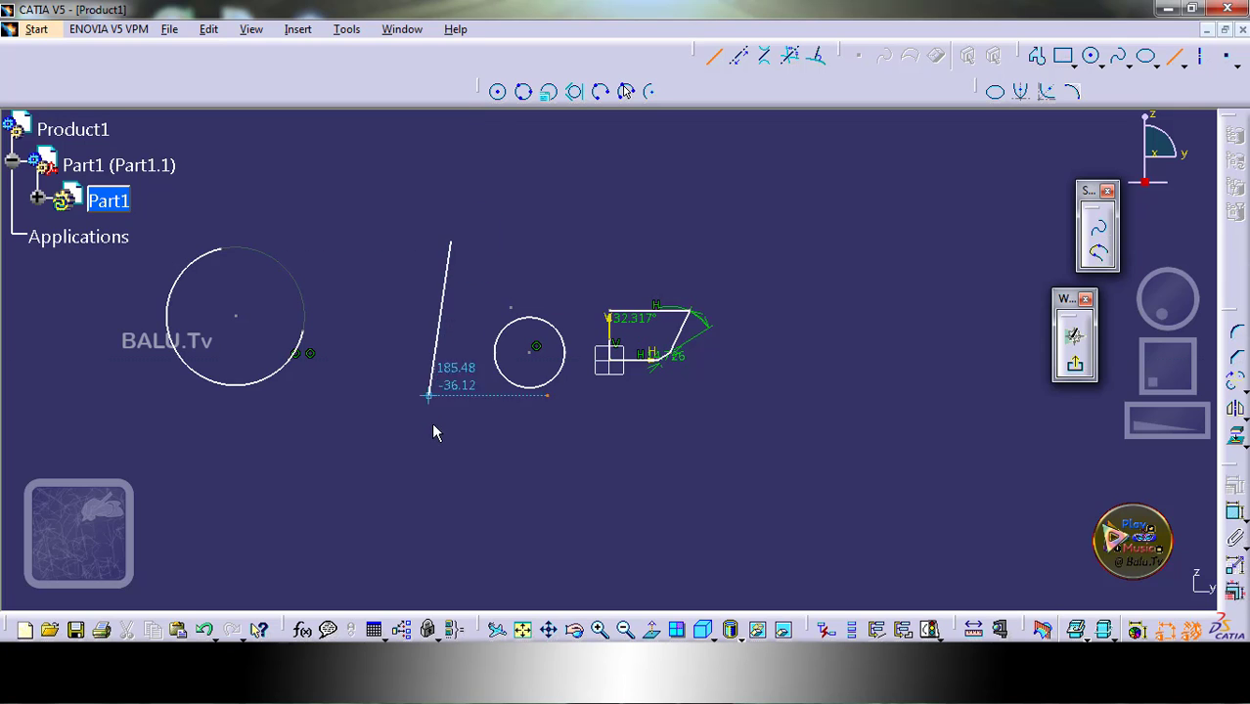
{"action": "left_click", "coordinate": [452, 461]}
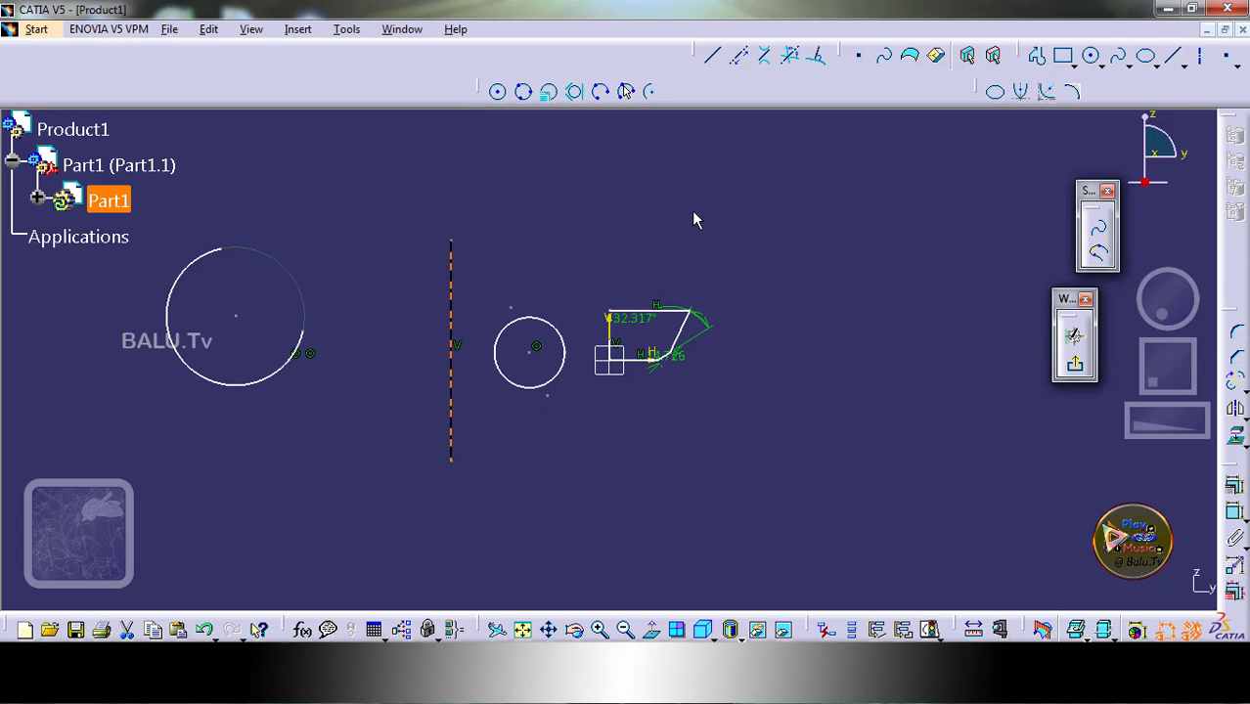
Mirror the small circle about the vertical line
{"action": "left_click", "coordinate": [1242, 415]}
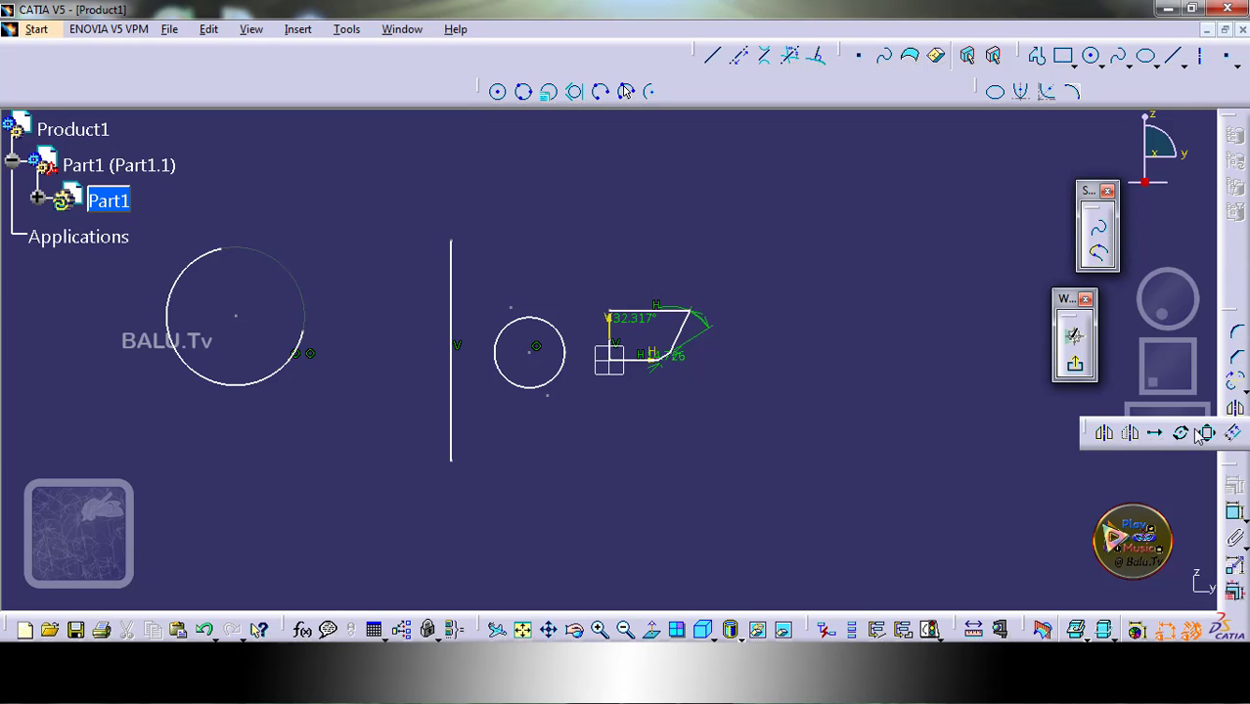
{"action": "left_click", "coordinate": [1106, 437]}
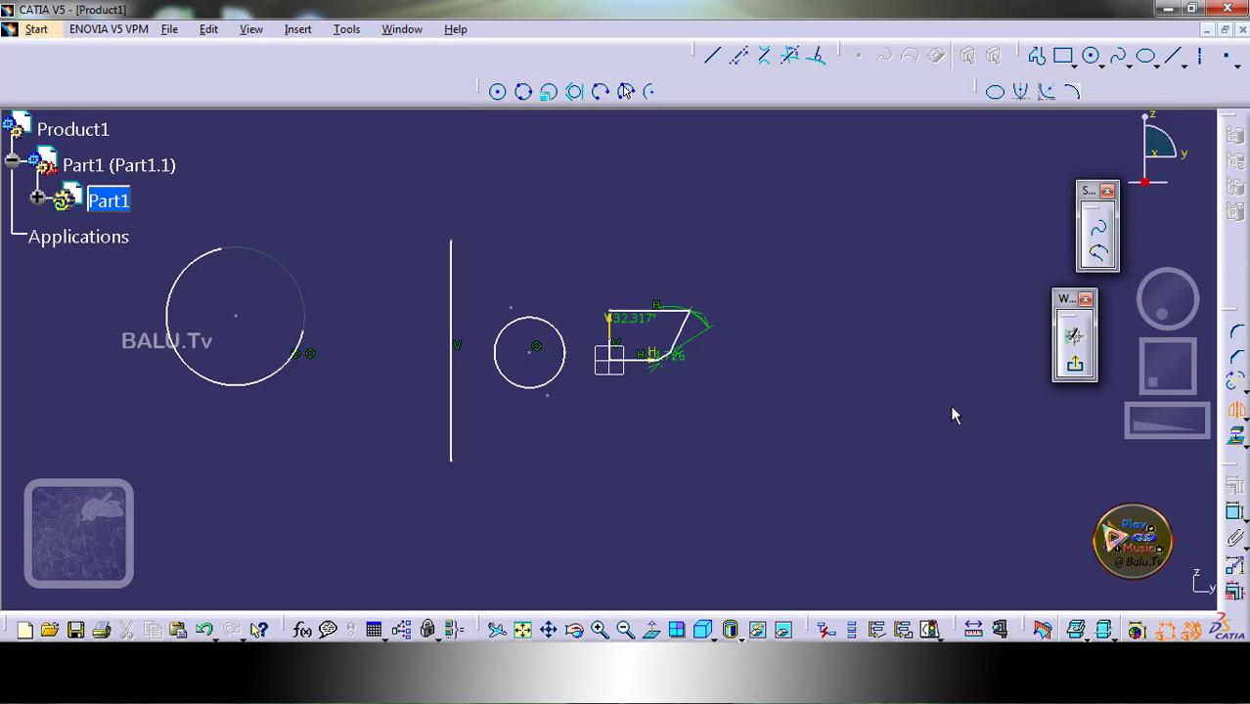
{"action": "left_click", "coordinate": [507, 352]}
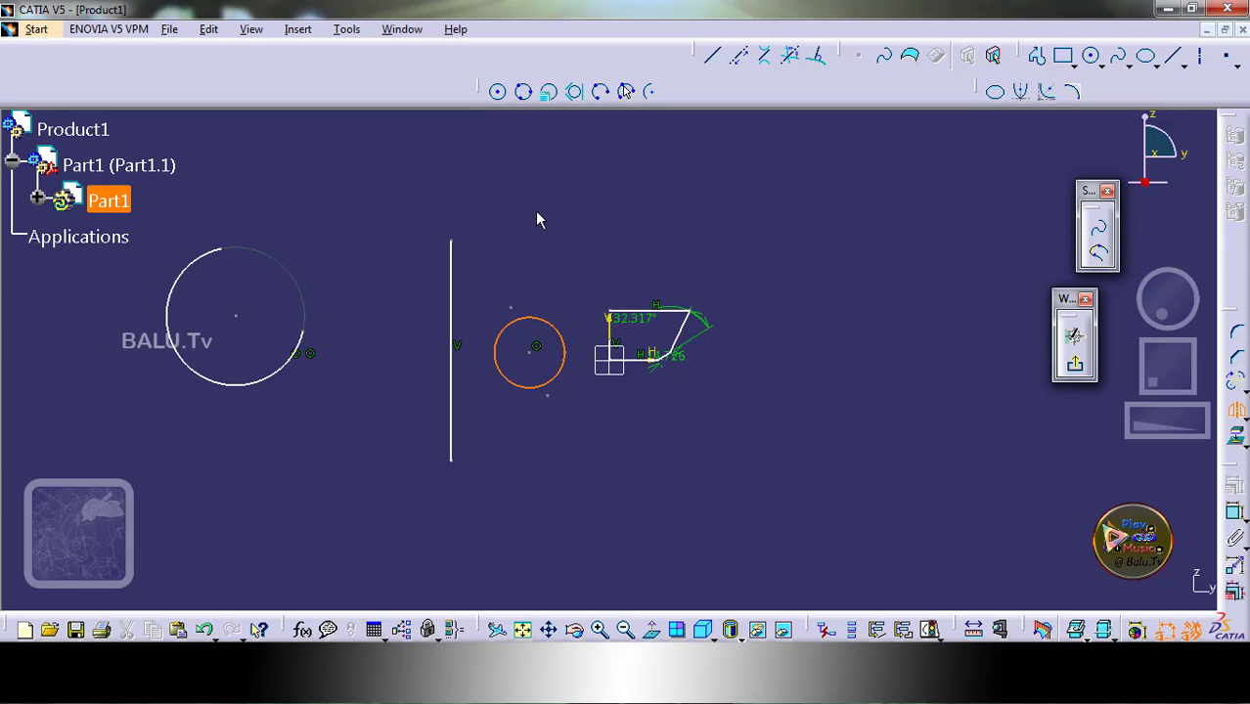
{"action": "left_click", "coordinate": [452, 284]}
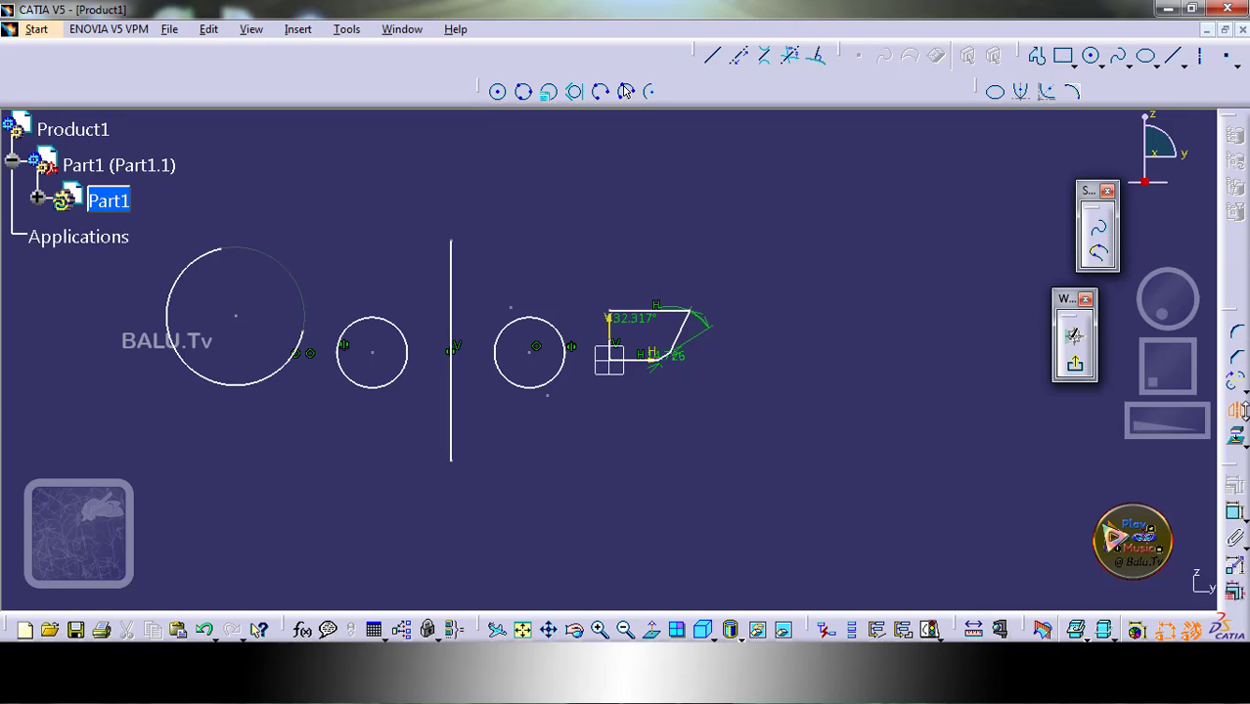
Detach the Transformation command set and float it in the drawing area above the profile
{"action": "left_click", "coordinate": [1242, 415]}
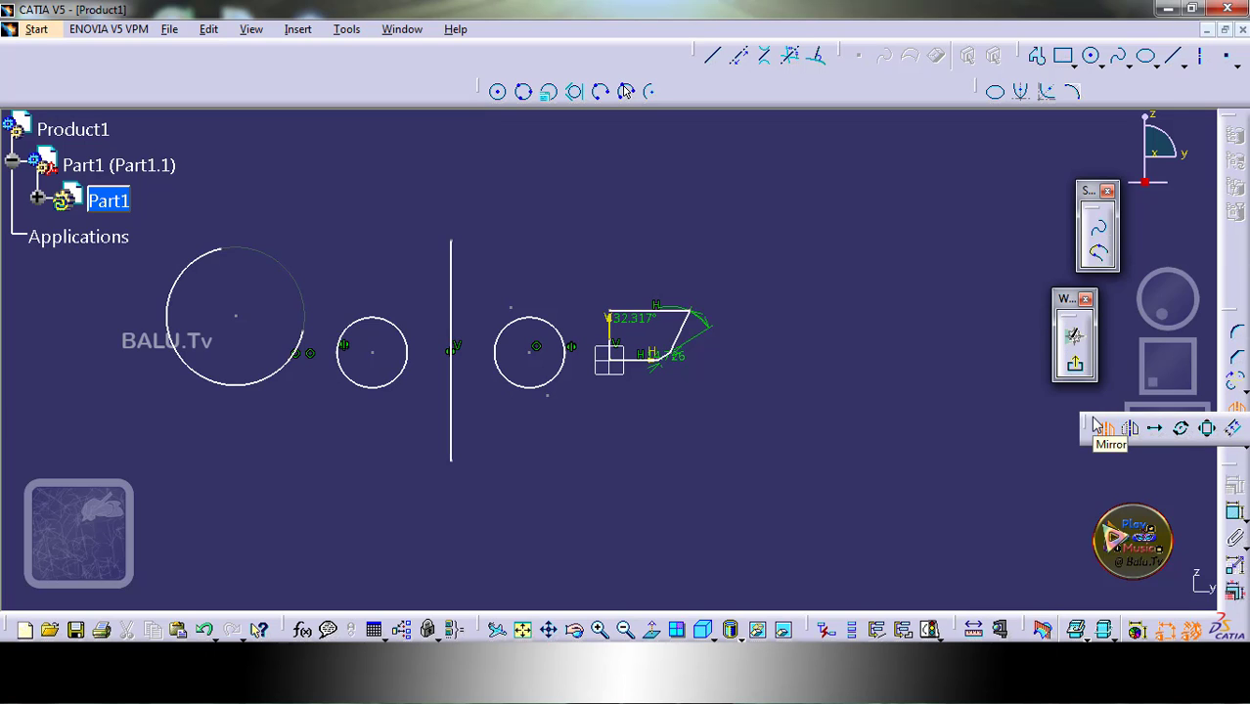
{"action": "left_click_drag", "start_coordinate": [1097, 427], "coordinate": [770, 227]}
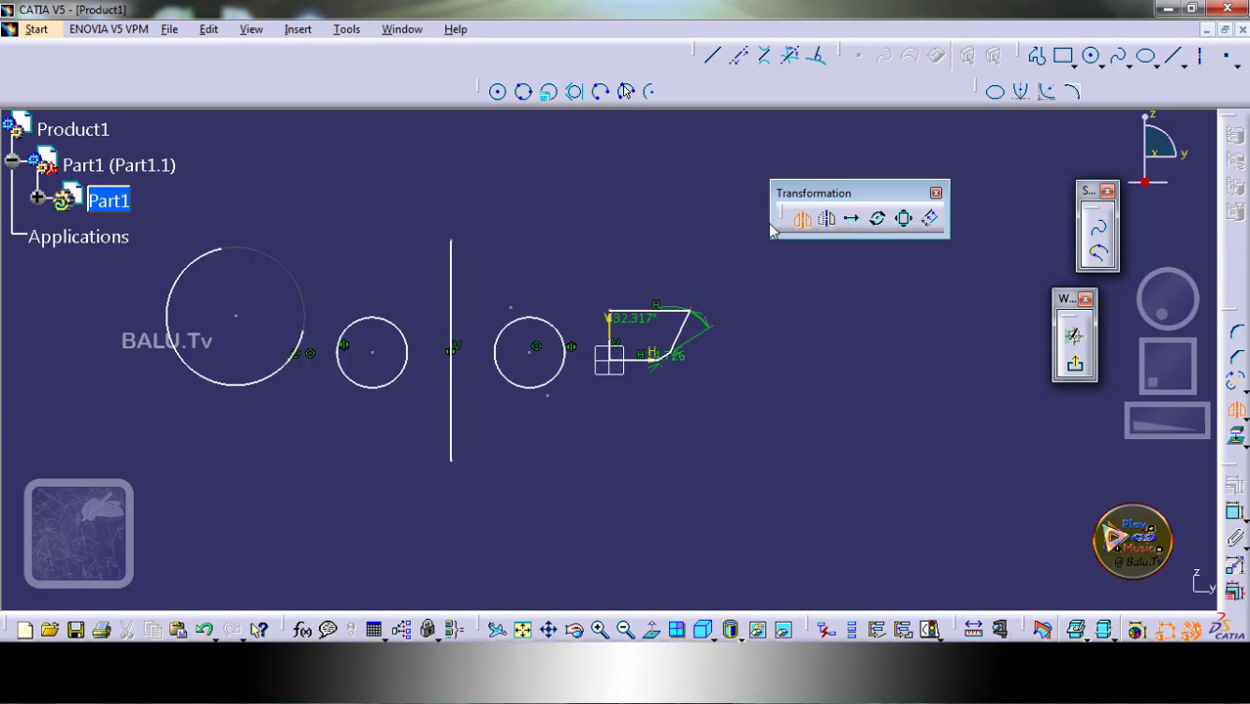
Move the floating Transformation command set higher and hide the mirrored circle between the vertical line and the profile
{"action": "left_click_drag", "start_coordinate": [825, 187], "coordinate": [822, 144]}
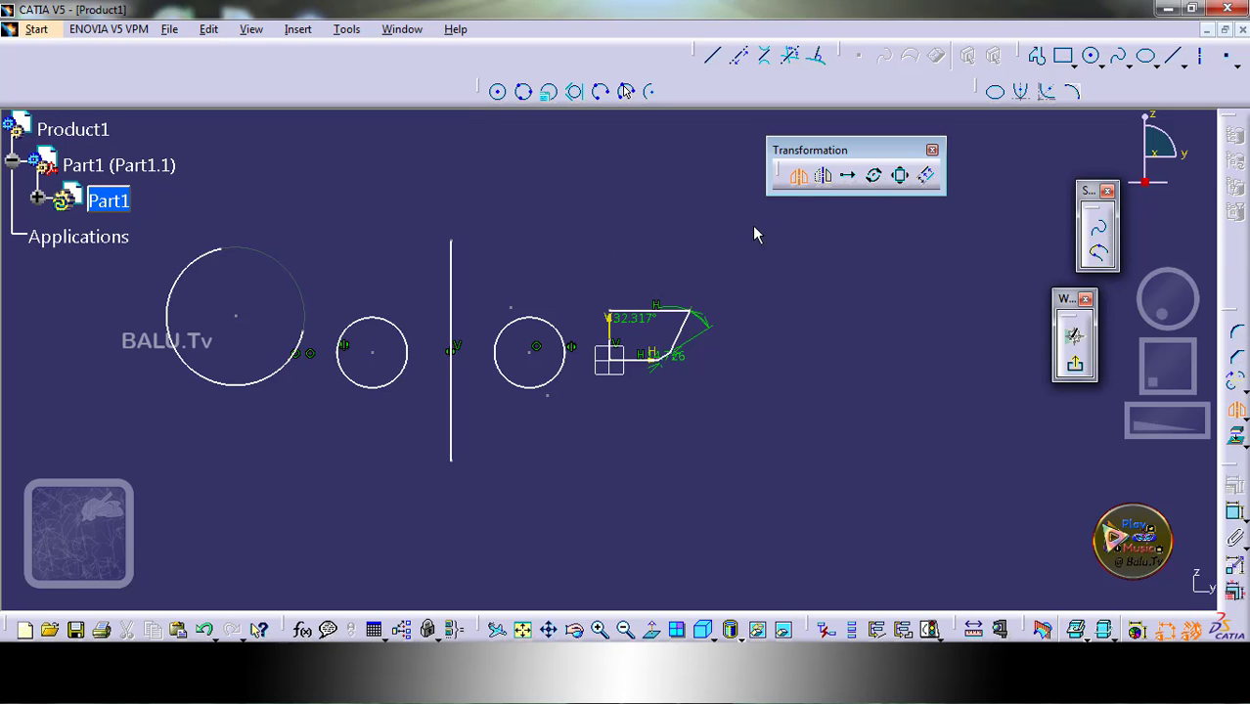
{"action": "right_click", "coordinate": [526, 322]}
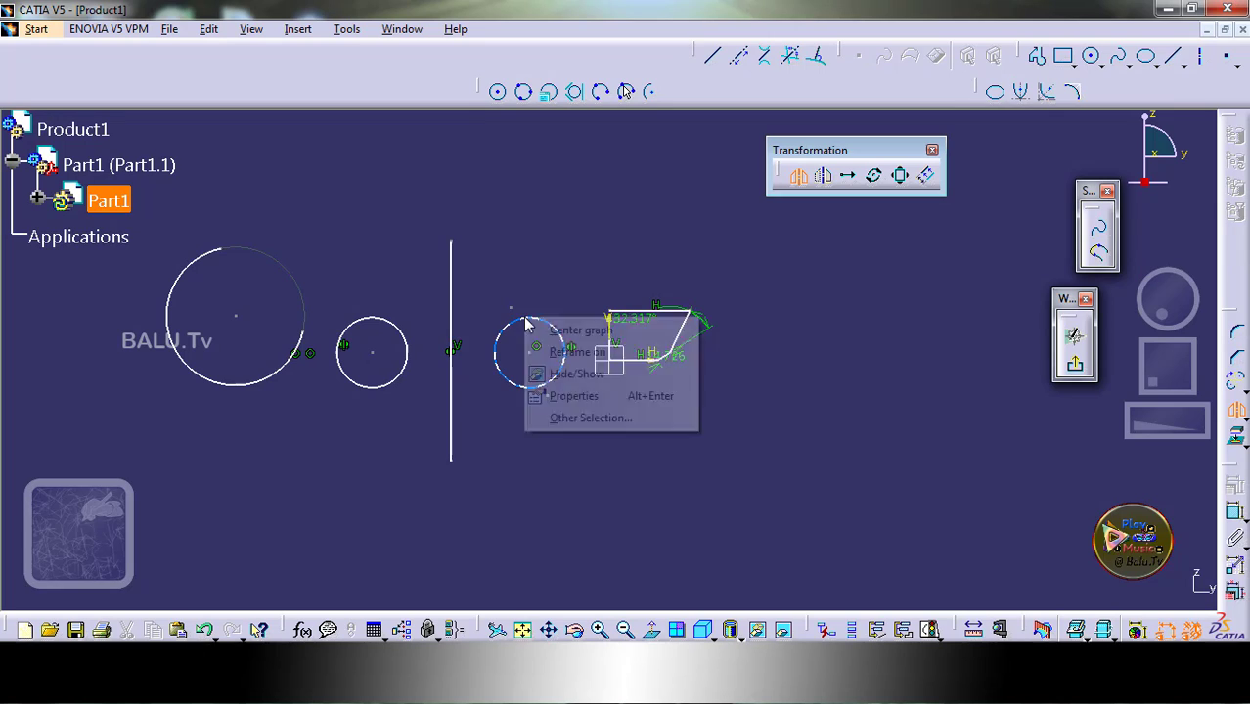
{"action": "left_click", "coordinate": [572, 374]}
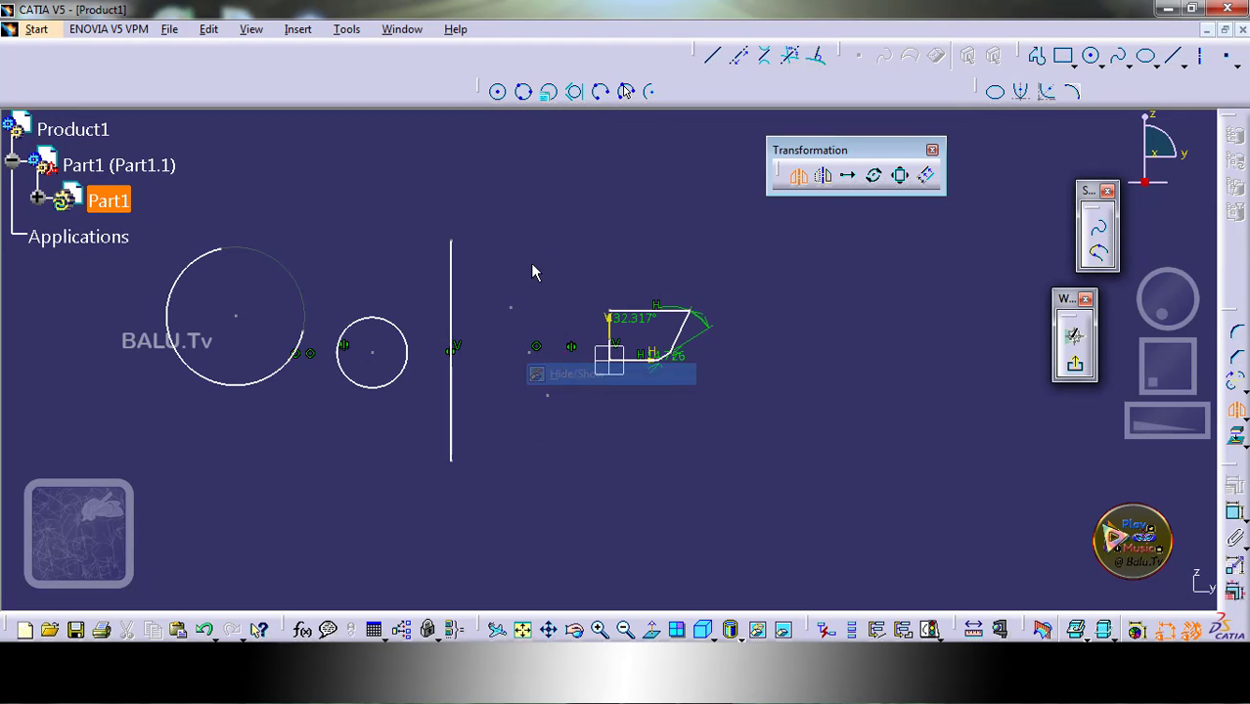
Apply Symmetry to the small circle about the vertical line, and apply it again to return the circle to its original side
{"action": "left_click", "coordinate": [387, 322]}
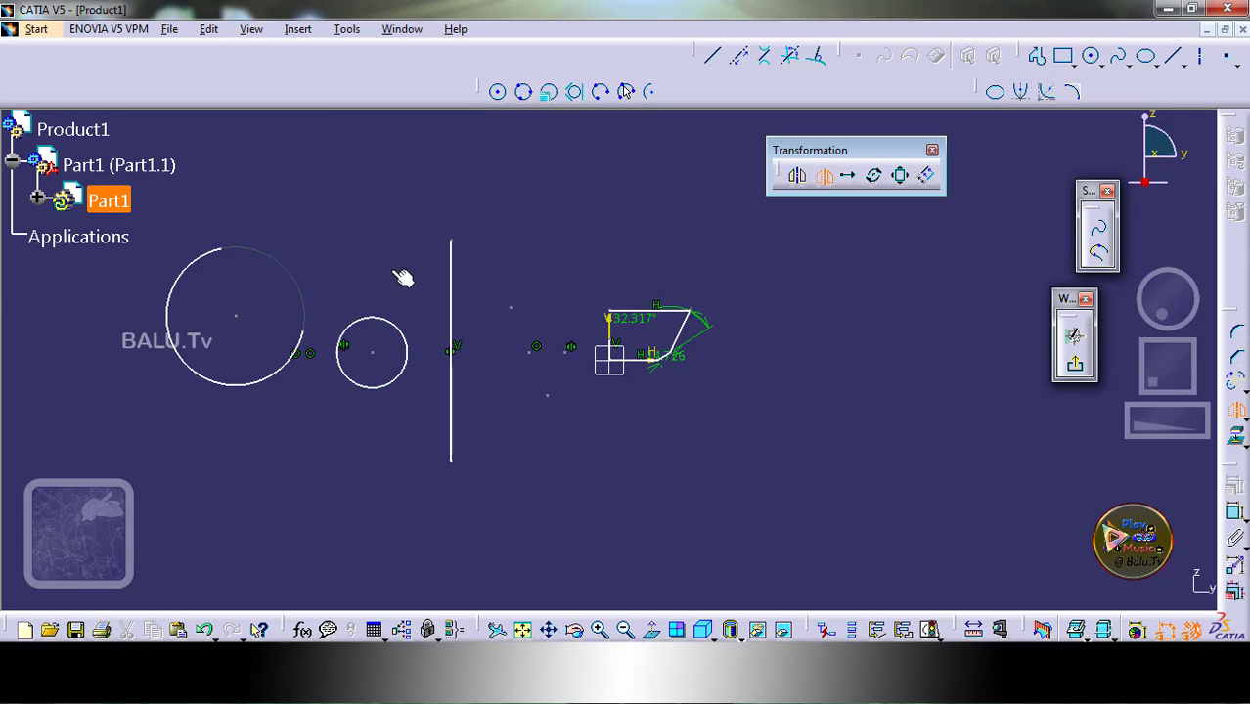
{"action": "left_click", "coordinate": [450, 276]}
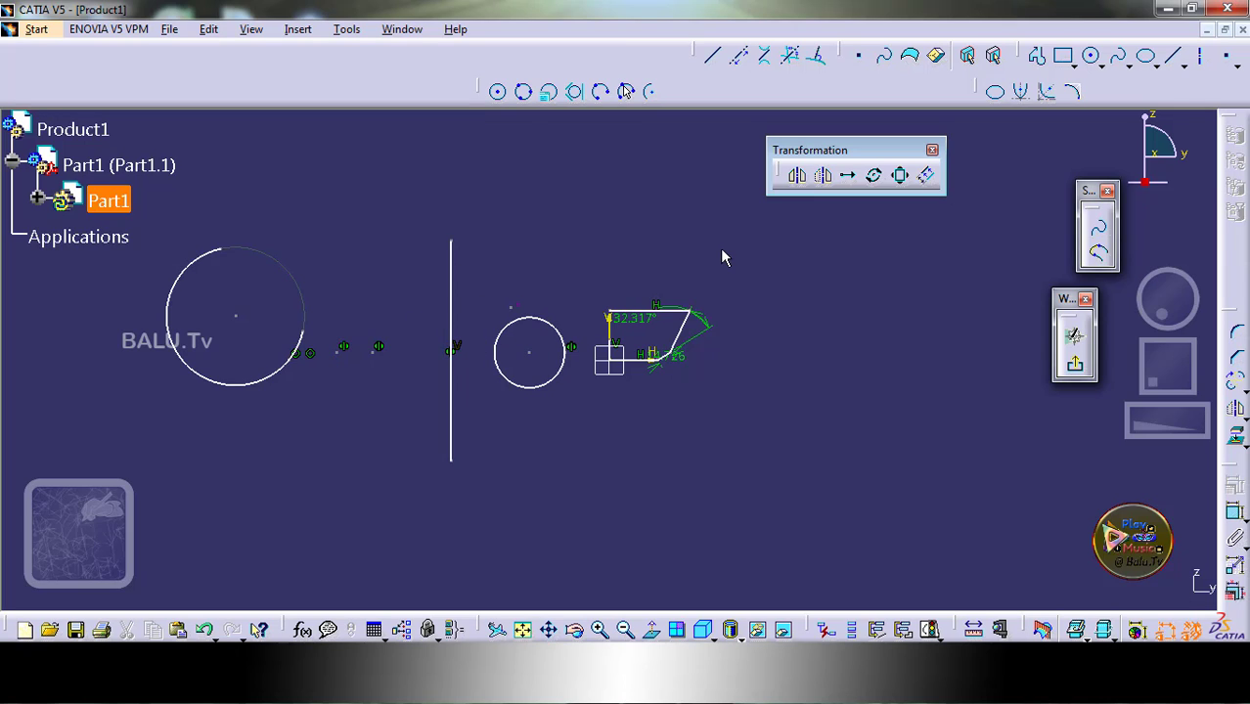
{"action": "left_click", "coordinate": [825, 178]}
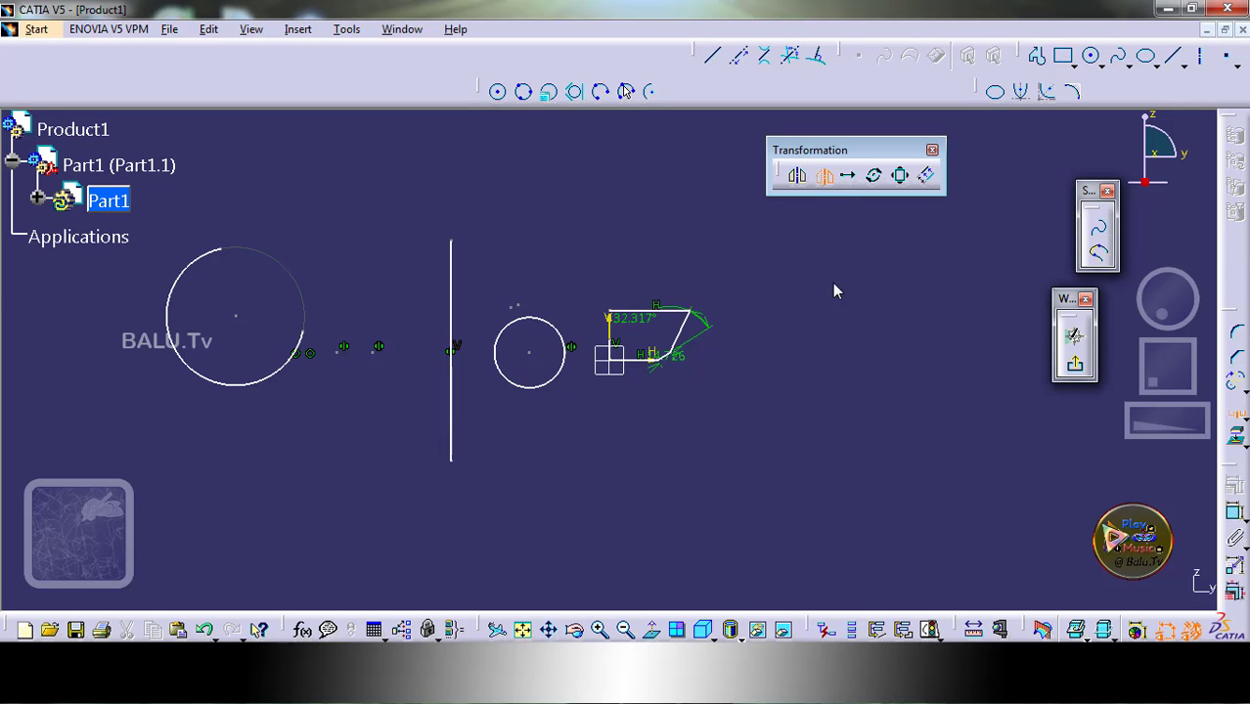
{"action": "left_click", "coordinate": [539, 390]}
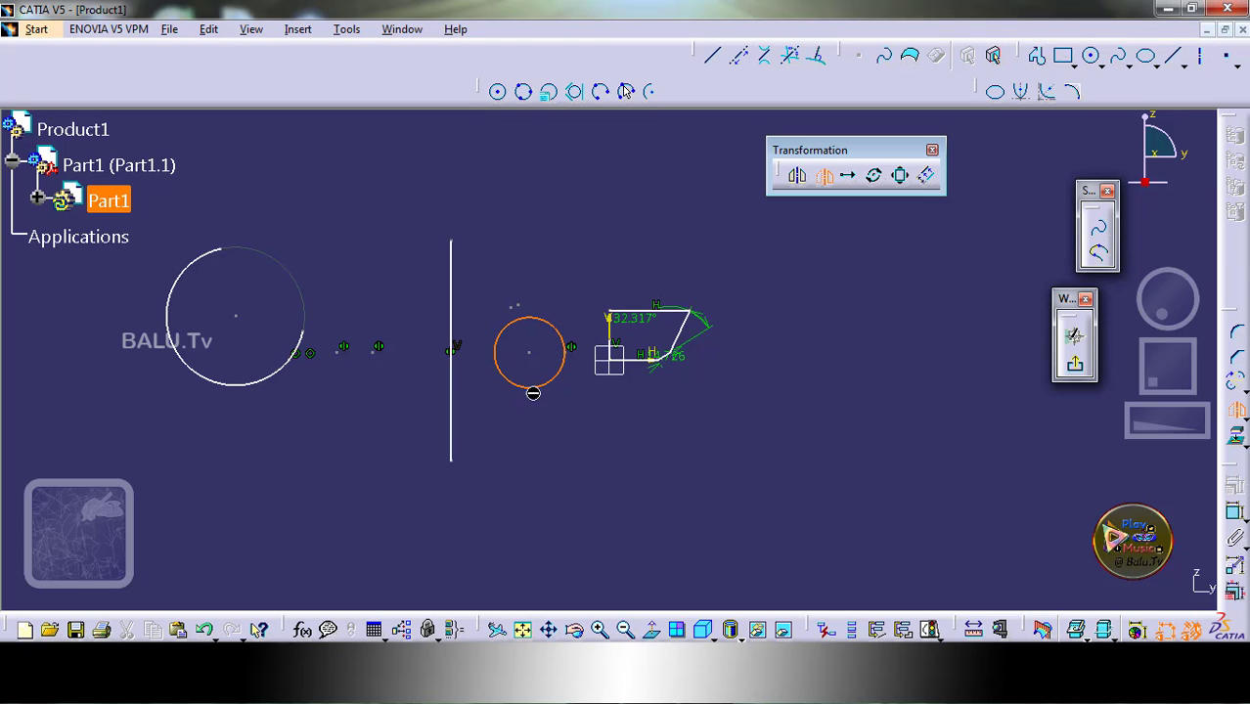
{"action": "left_click", "coordinate": [453, 262]}
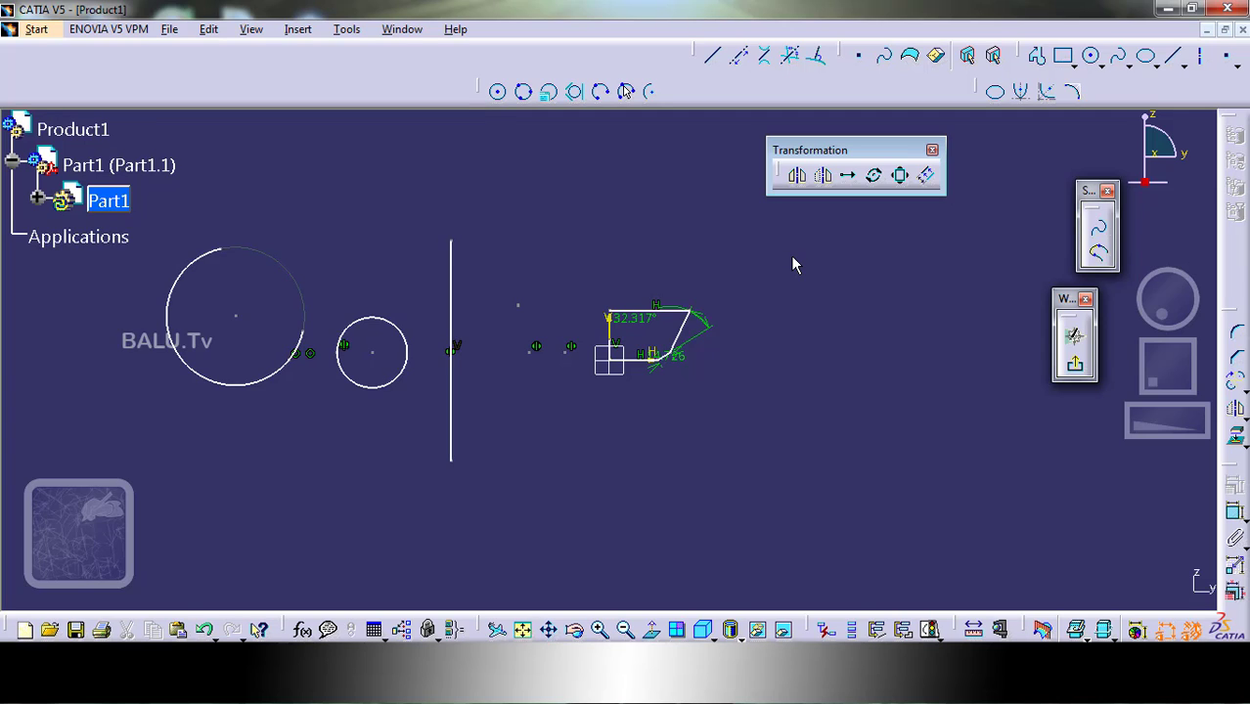
Translate the vertical line horizontally in duplicate mode with 3 instances and a length of about 76 mm
{"action": "left_click", "coordinate": [849, 176]}
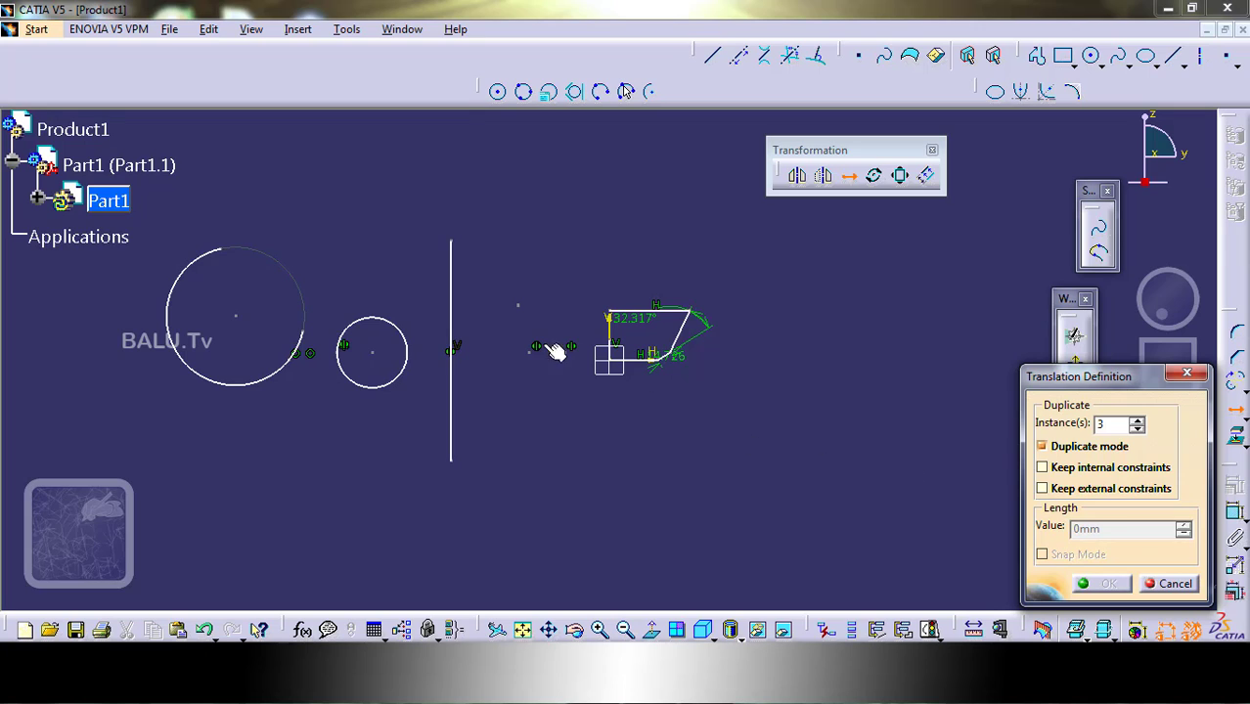
{"action": "left_click", "coordinate": [452, 318]}
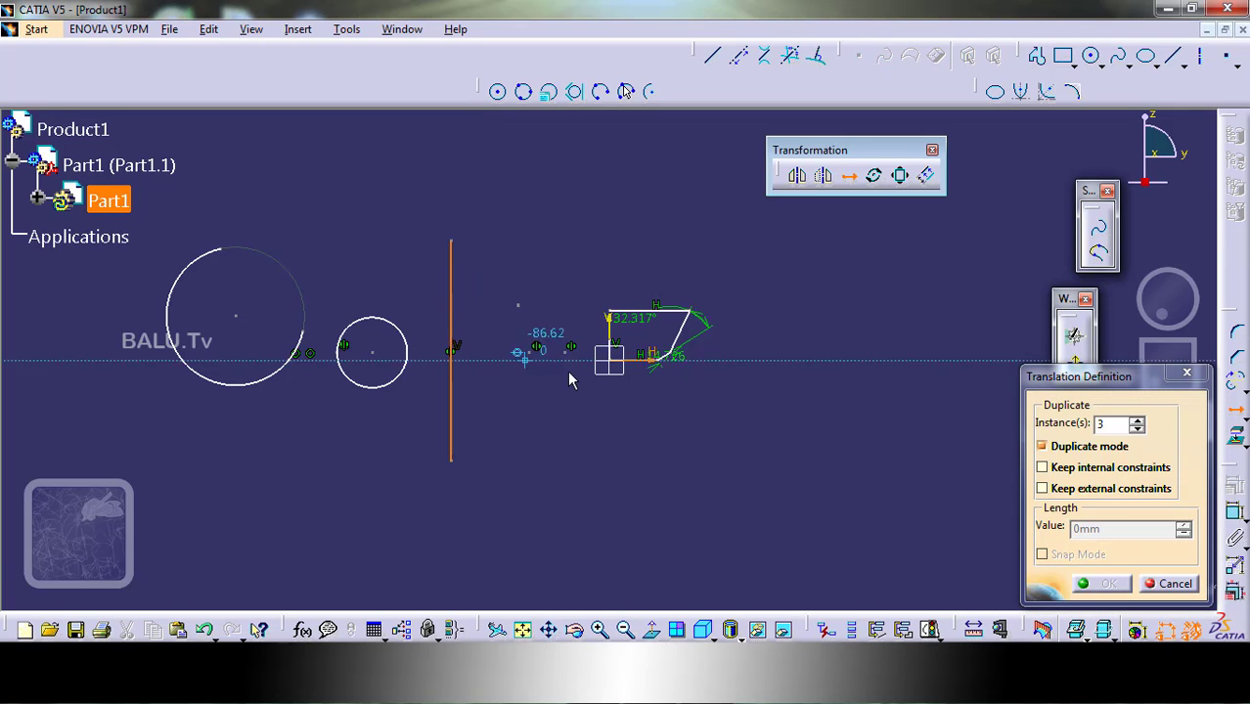
{"action": "left_click", "coordinate": [610, 314]}
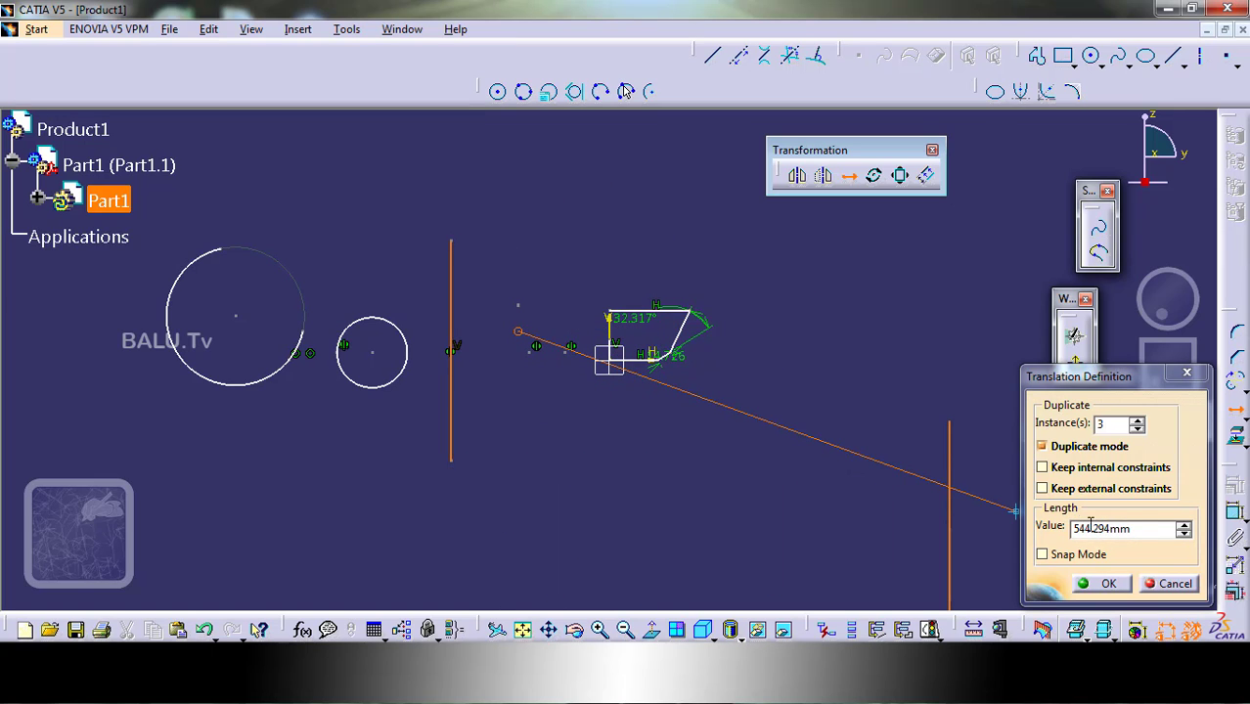
{"action": "left_click", "coordinate": [1044, 557]}
{"action": "left_click", "coordinate": [1042, 554]}
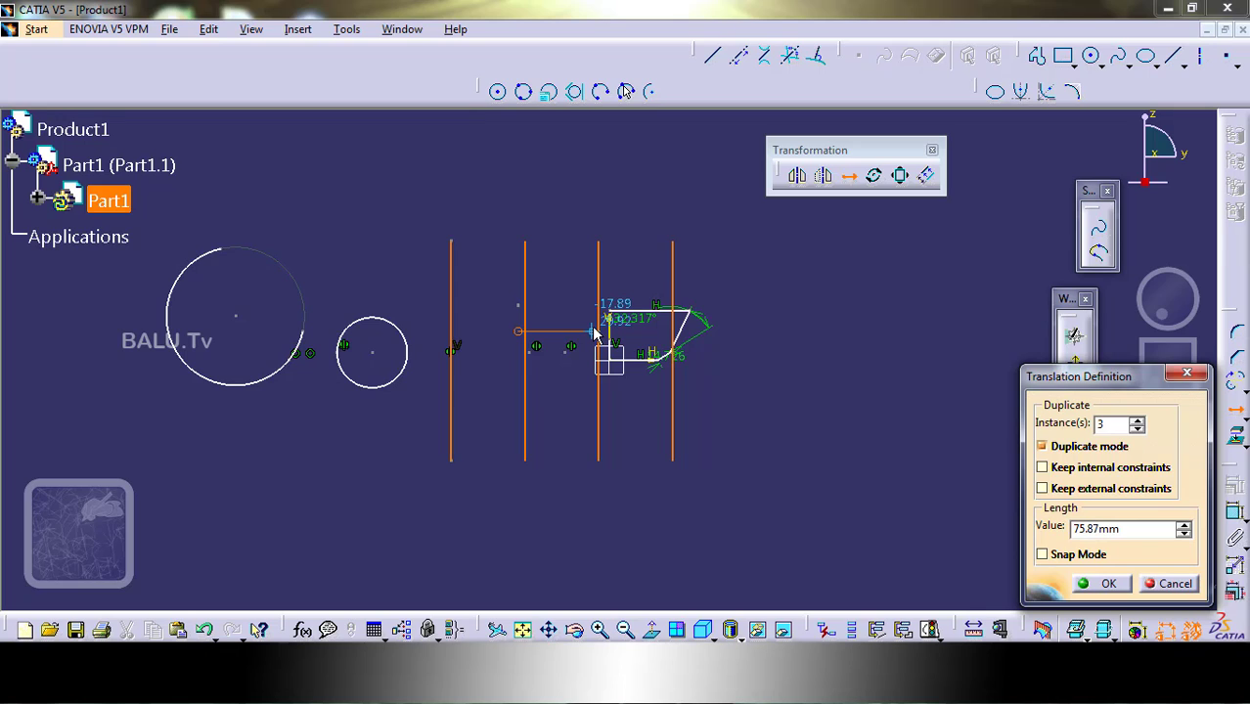
{"action": "left_click", "coordinate": [596, 334]}
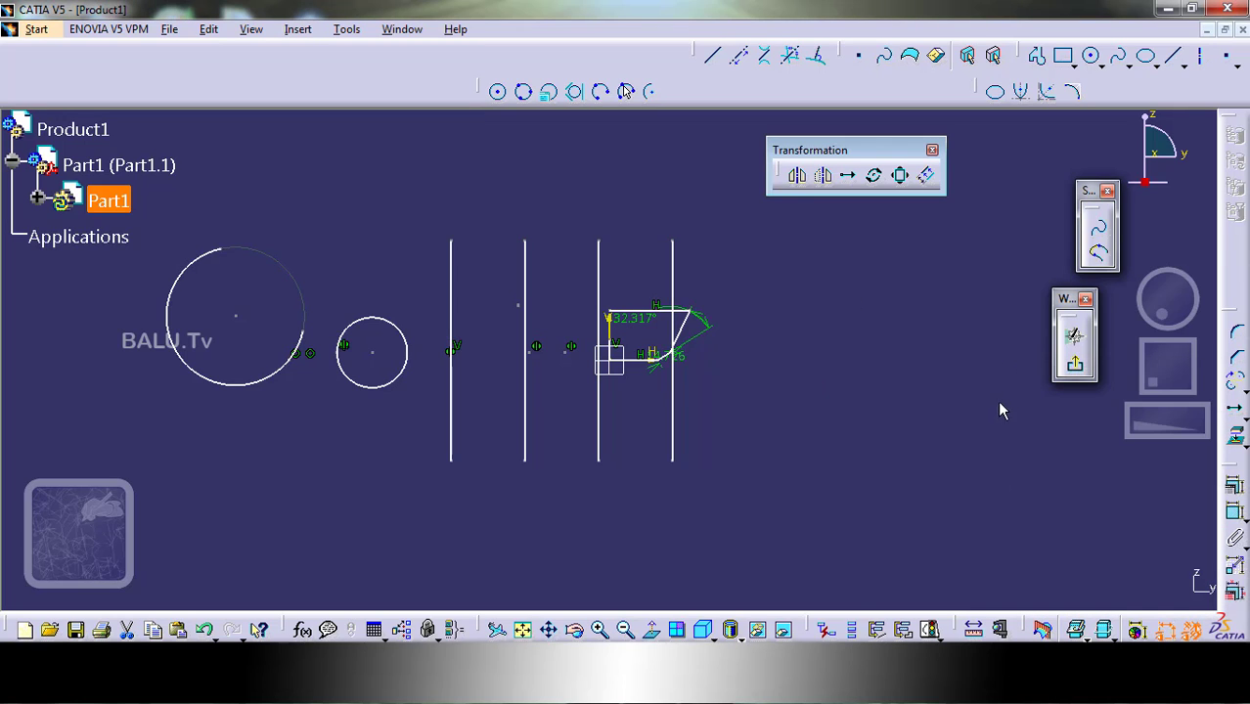
Rotate a duplicate of the rightmost vertical line about a point on the leftmost vertical line, using 1 instance
{"action": "left_click", "coordinate": [1245, 419]}
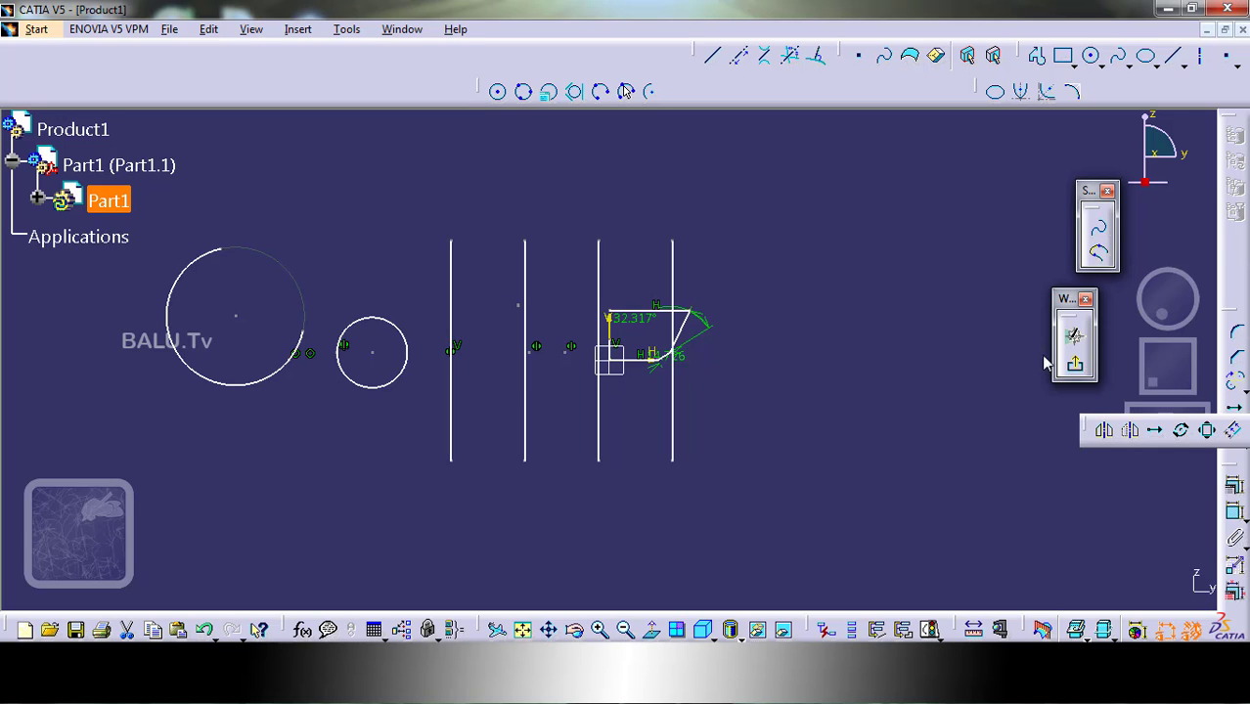
{"action": "left_click", "coordinate": [1179, 431]}
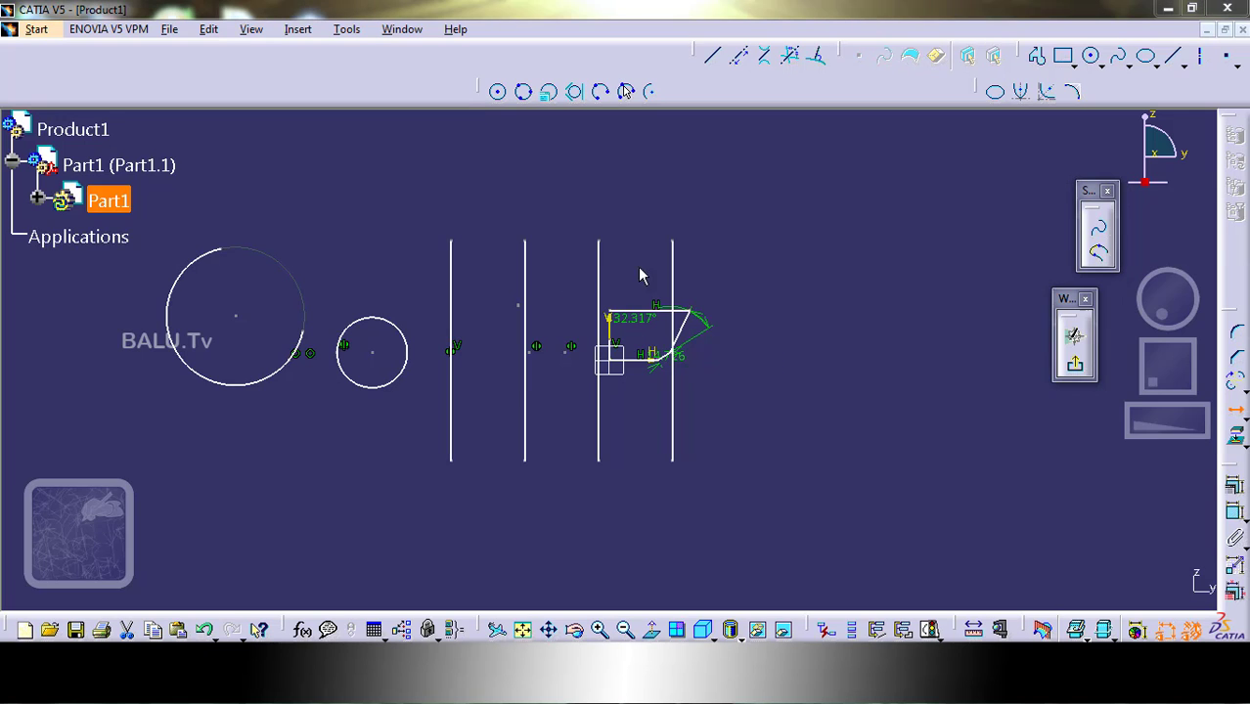
{"action": "left_click", "coordinate": [672, 277]}
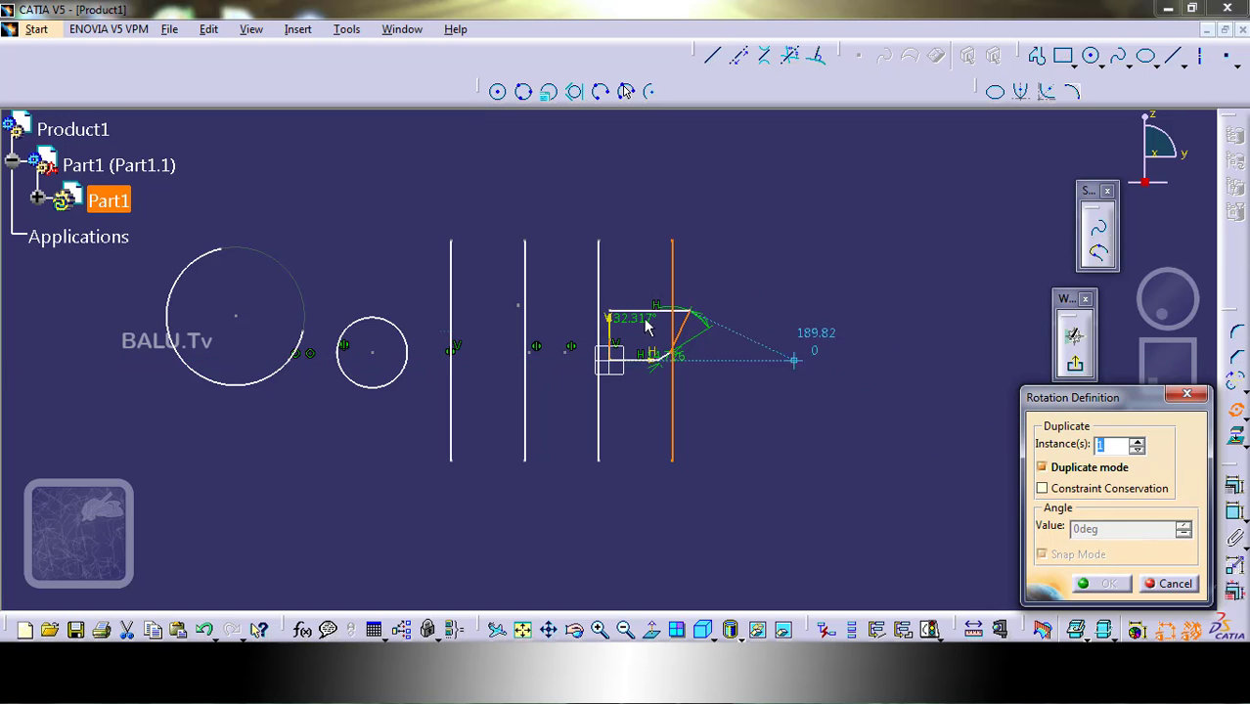
{"action": "left_click", "coordinate": [455, 292]}
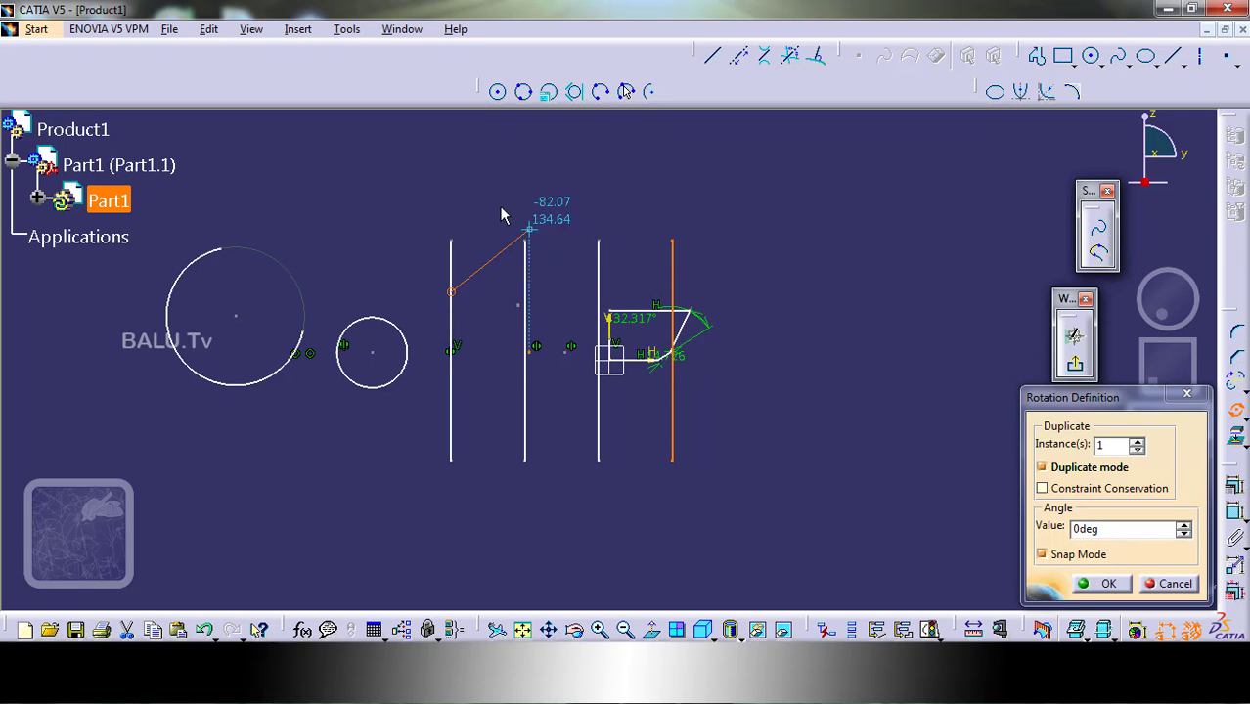
{"action": "left_click", "coordinate": [309, 228]}
{"action": "left_click", "coordinate": [446, 179]}
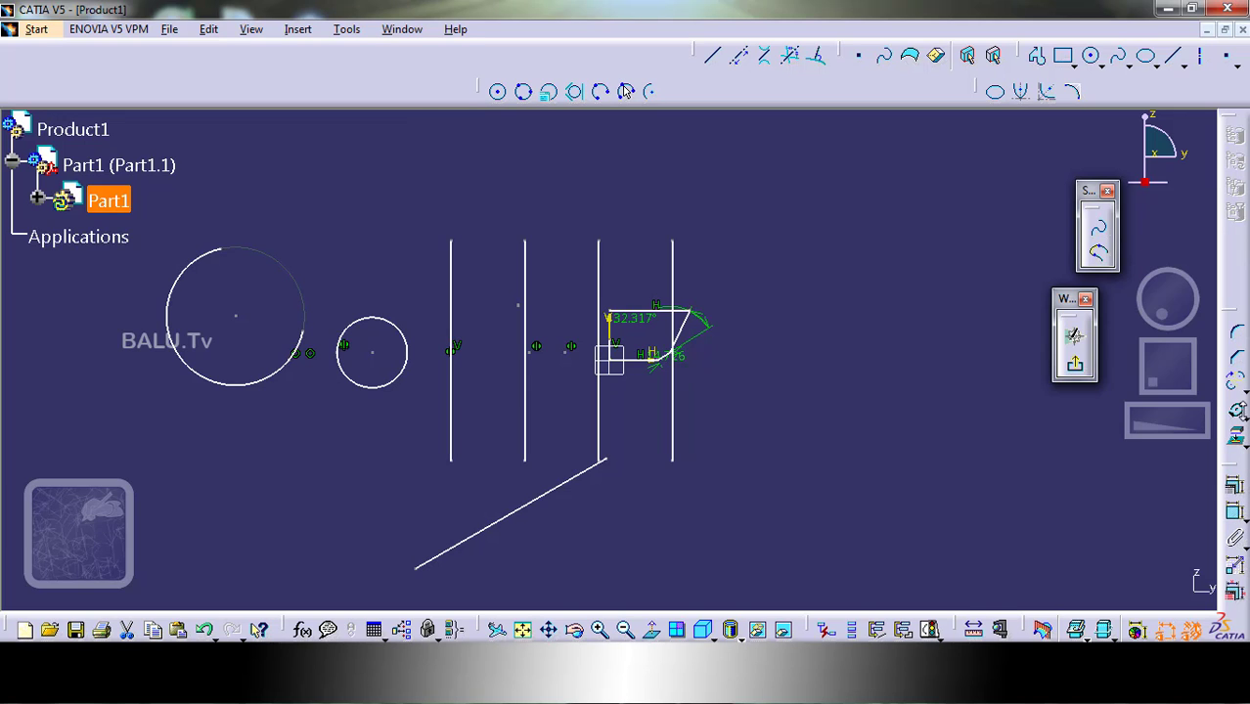
{"action": "left_click", "coordinate": [1238, 413]}
{"action": "left_click", "coordinate": [1182, 429]}
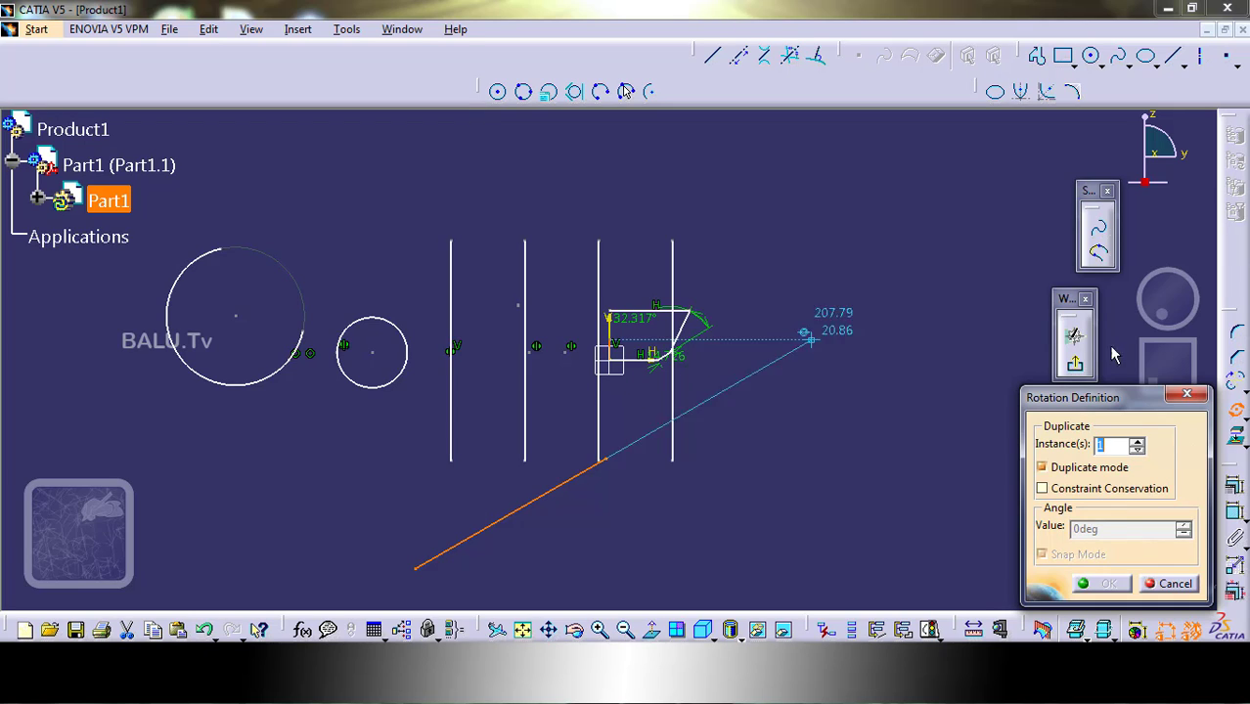
{"action": "left_click", "coordinate": [1187, 401]}
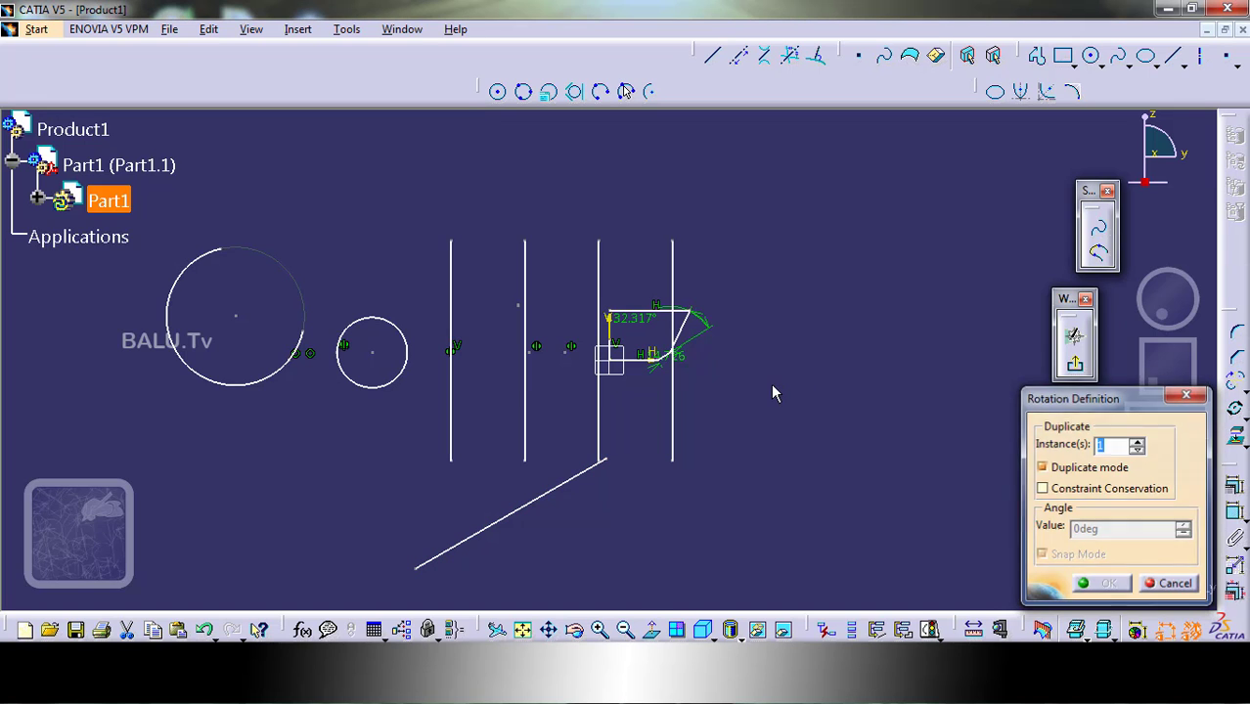
{"action": "mouse_move", "coordinate": [1163, 427]}
{"action": "left_mouse_down"}
{"action": "mouse_move", "coordinate": [829, 491]}
{"action": "mouse_move", "coordinate": [709, 474]}
{"action": "mouse_move", "coordinate": [515, 346]}
{"action": "left_mouse_up"}
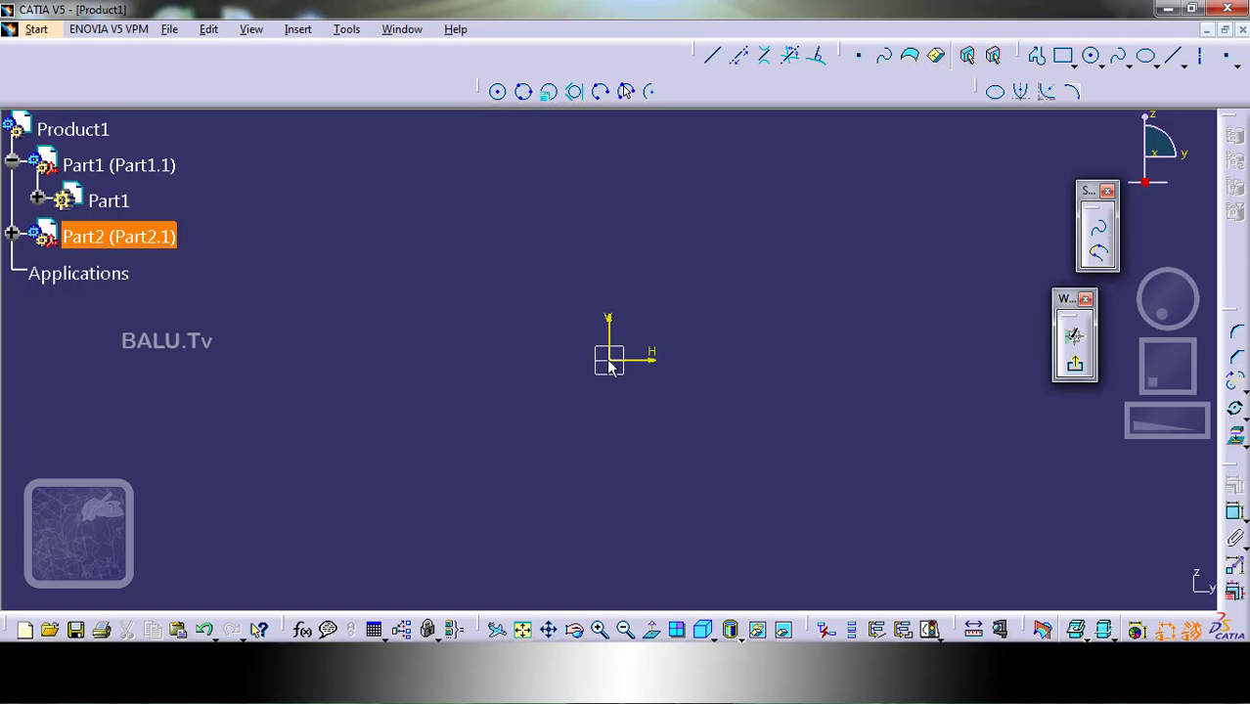
Draw a small circle centred on the V axis above the origin in the Part2 sketch
{"action": "left_click", "coordinate": [499, 92]}
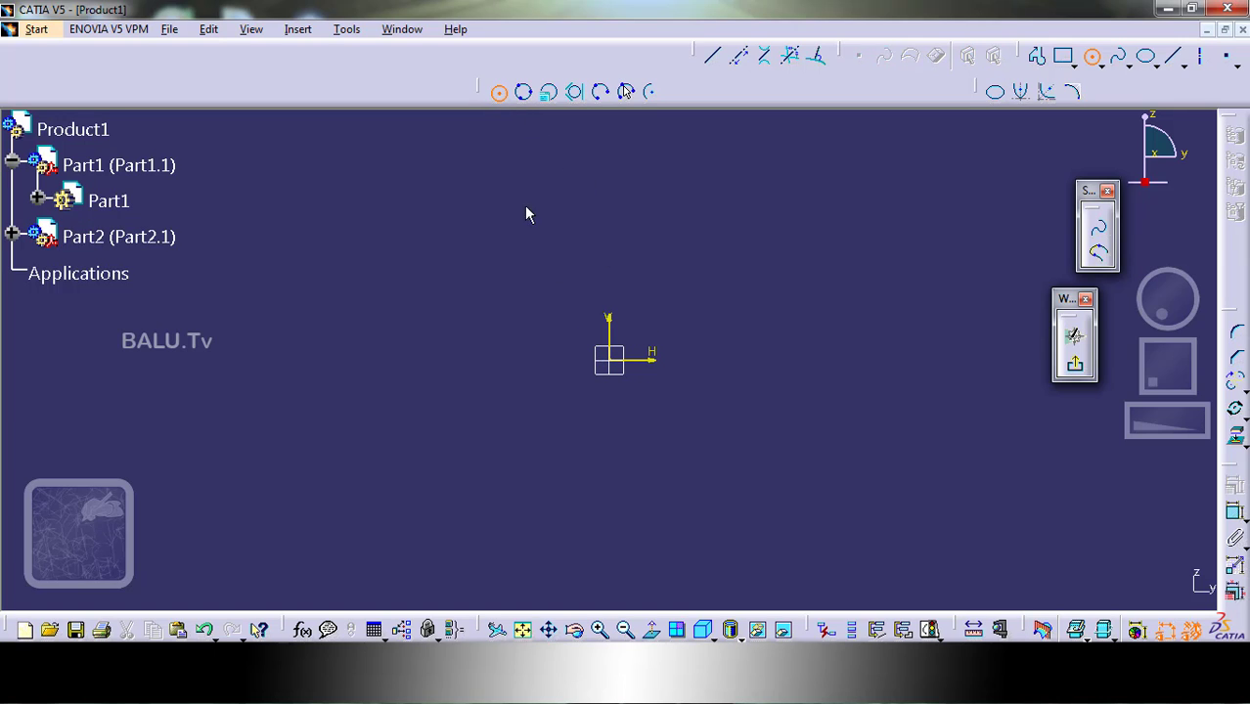
{"action": "left_click", "coordinate": [608, 216]}
{"action": "left_click", "coordinate": [622, 229]}
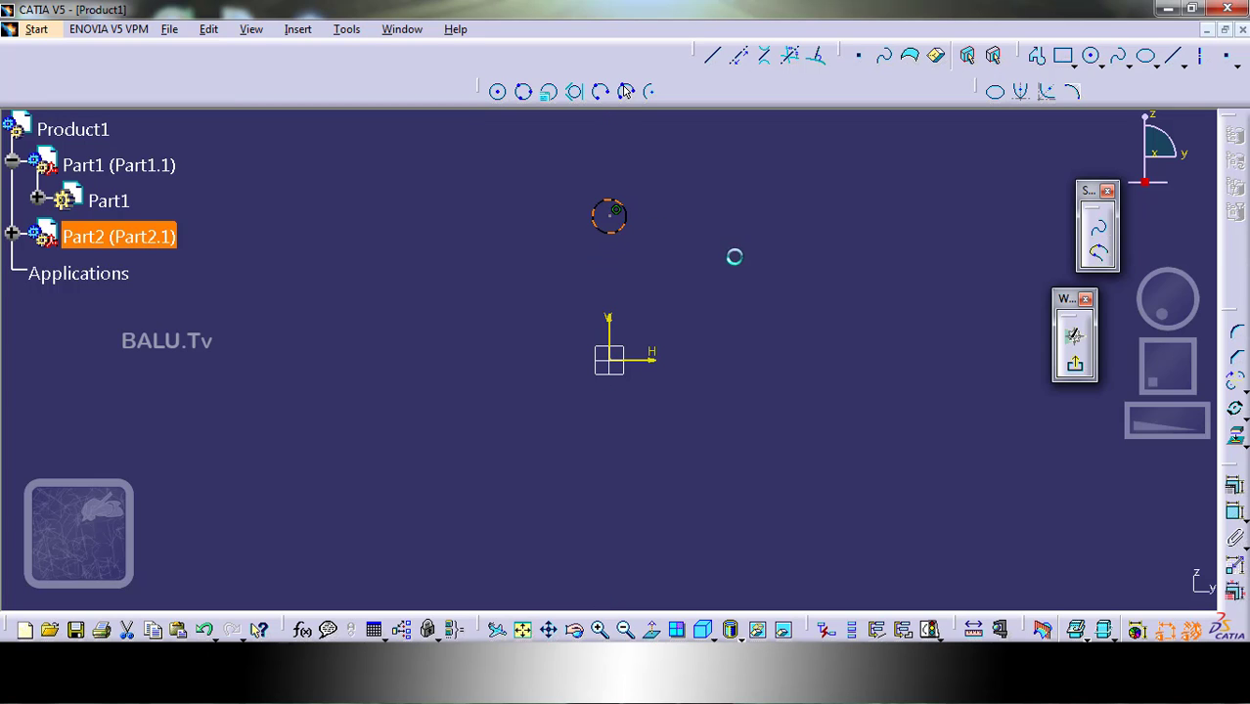
Rotate the circle about the sketch origin in duplicate mode with 20 instances and an angle of 360/20
{"action": "left_click", "coordinate": [1236, 412]}
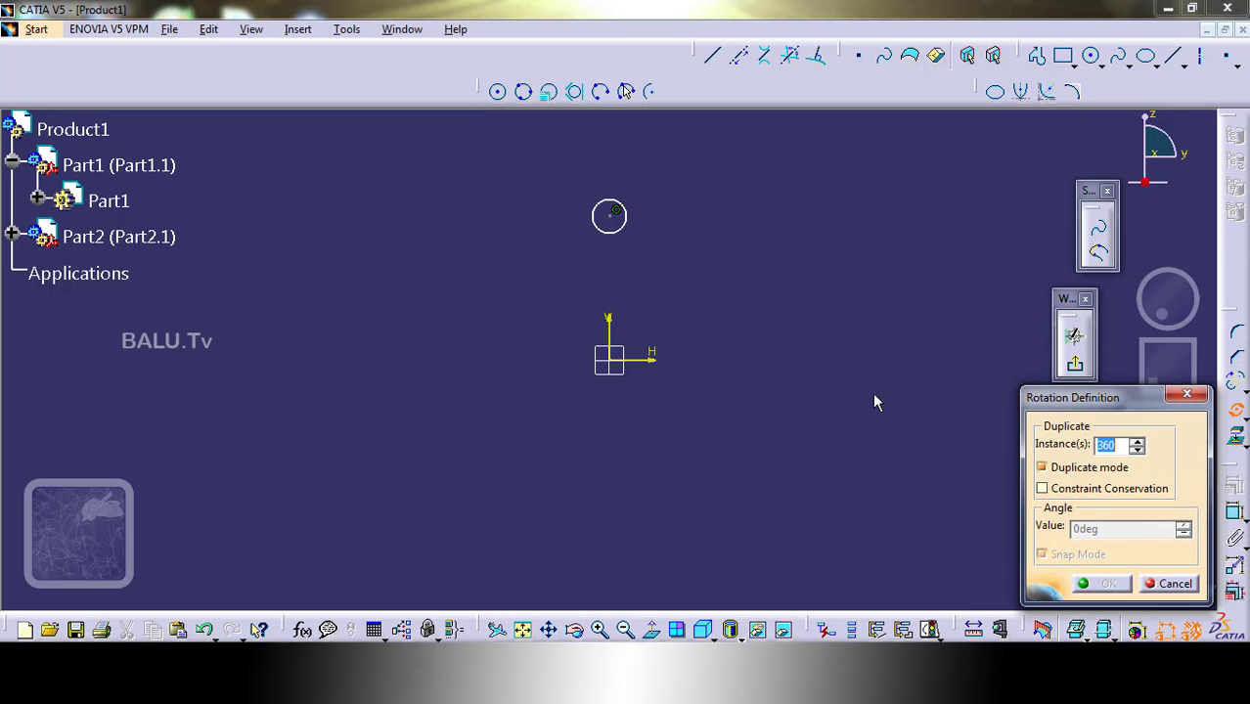
{"action": "type", "text": "20"}
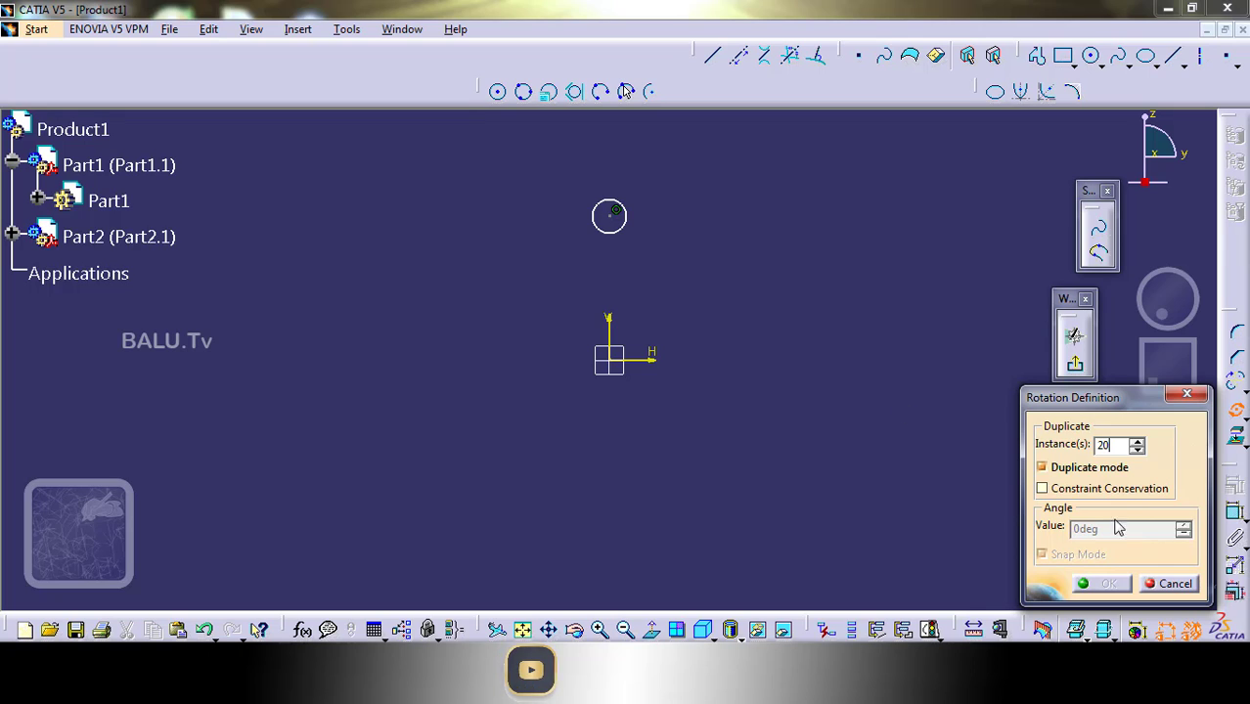
{"action": "left_click", "coordinate": [616, 364]}
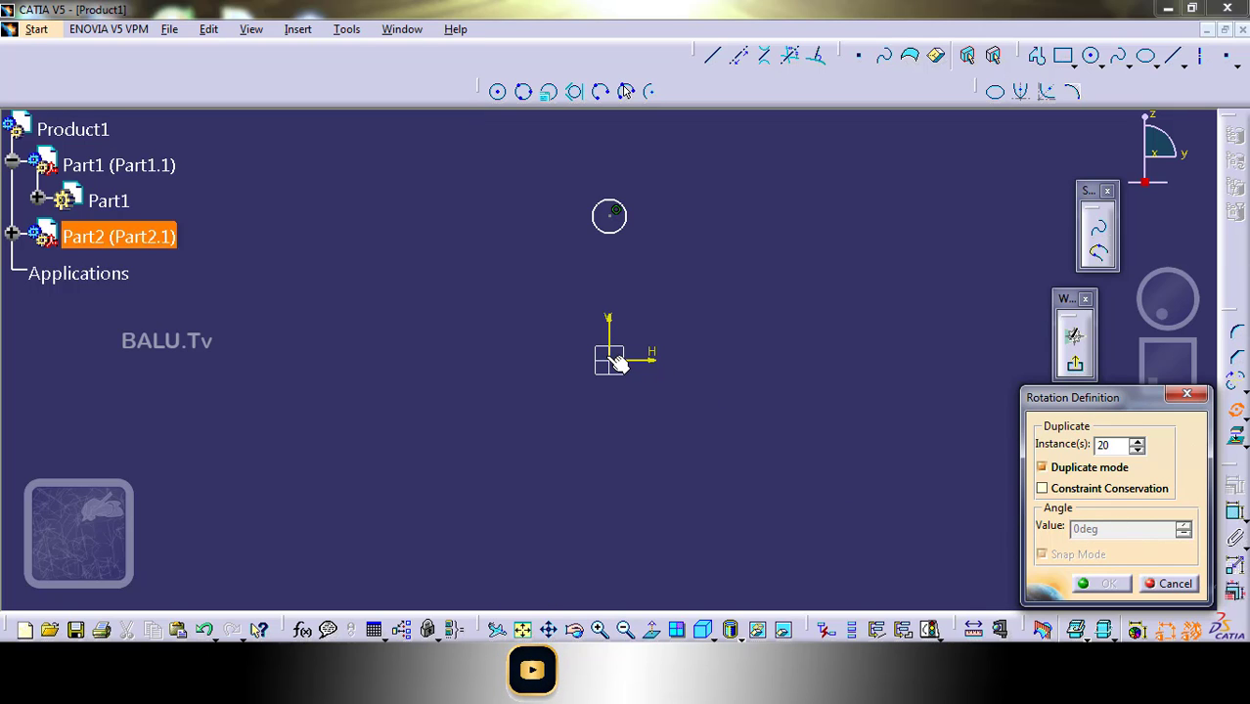
{"action": "left_click", "coordinate": [618, 229]}
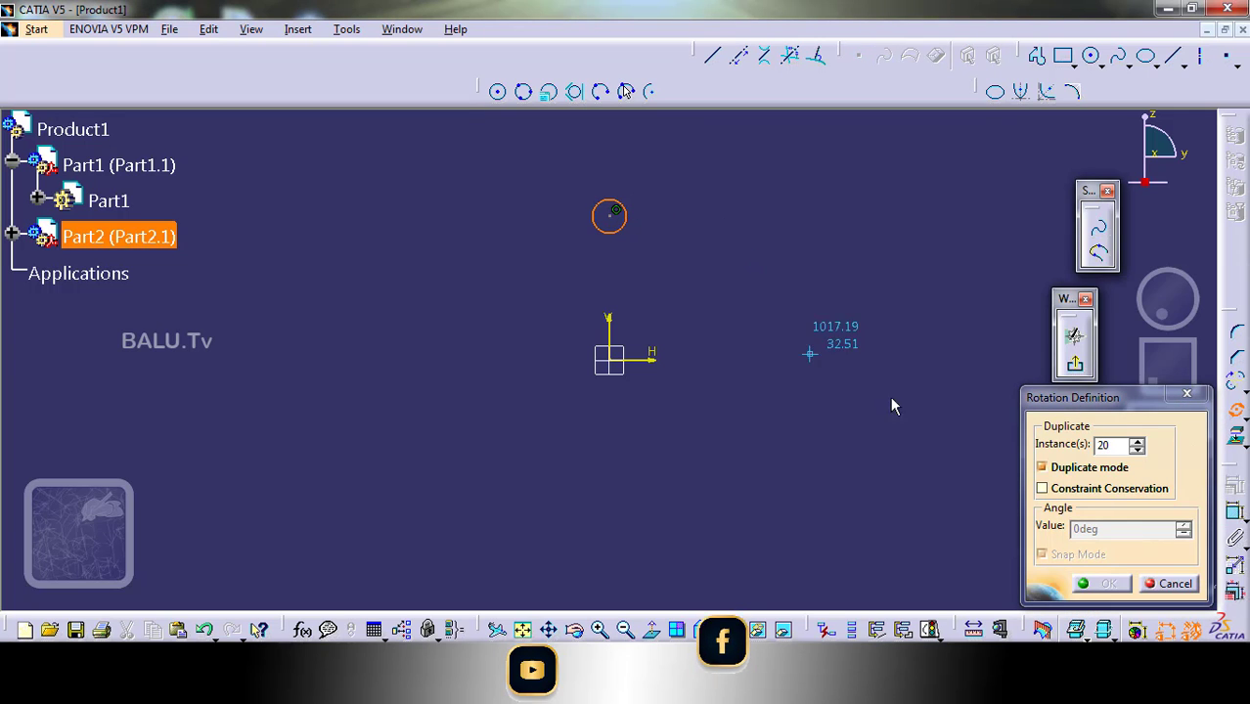
{"action": "left_click", "coordinate": [610, 360]}
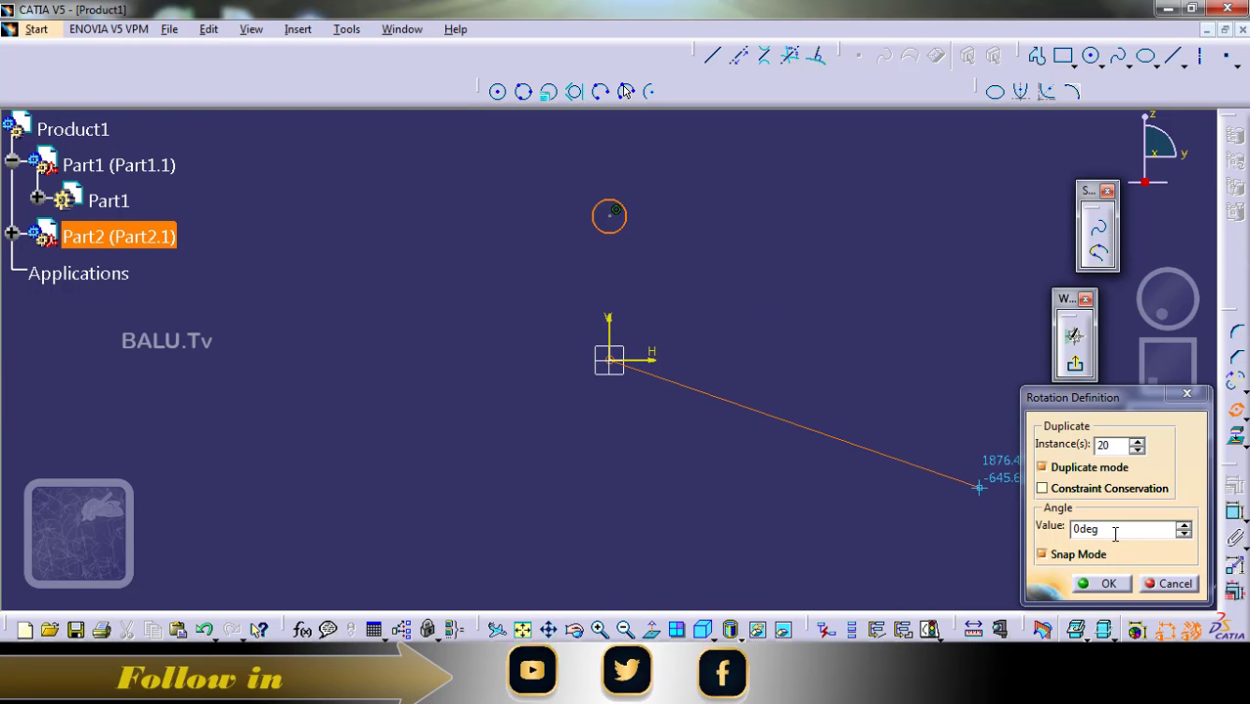
{"action": "left_click", "coordinate": [974, 518]}
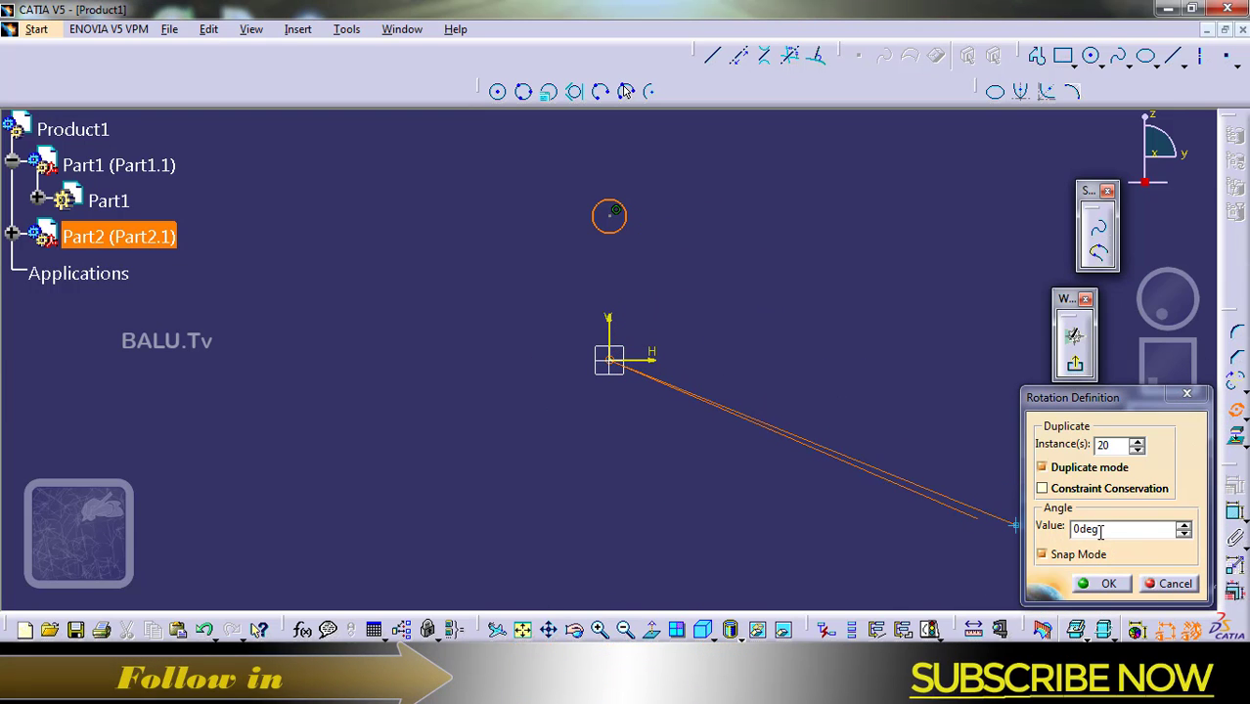
{"action": "double_click", "coordinate": [1095, 529]}
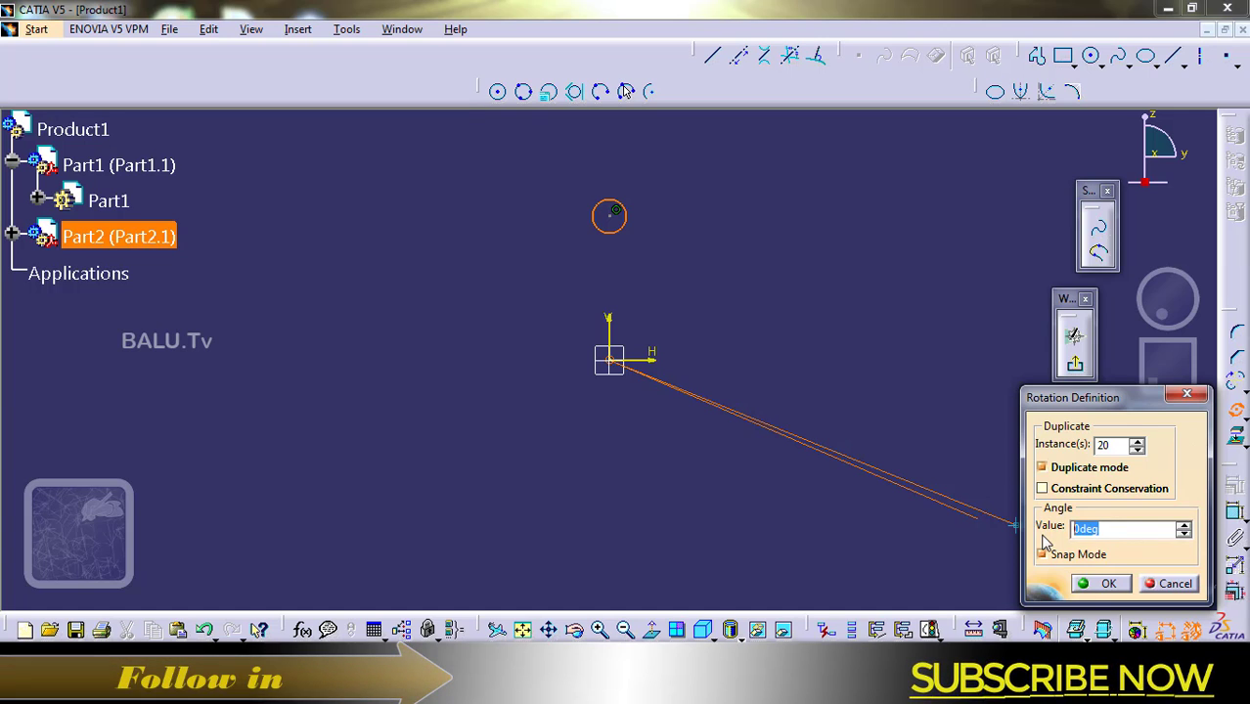
{"action": "type", "text": "36"}
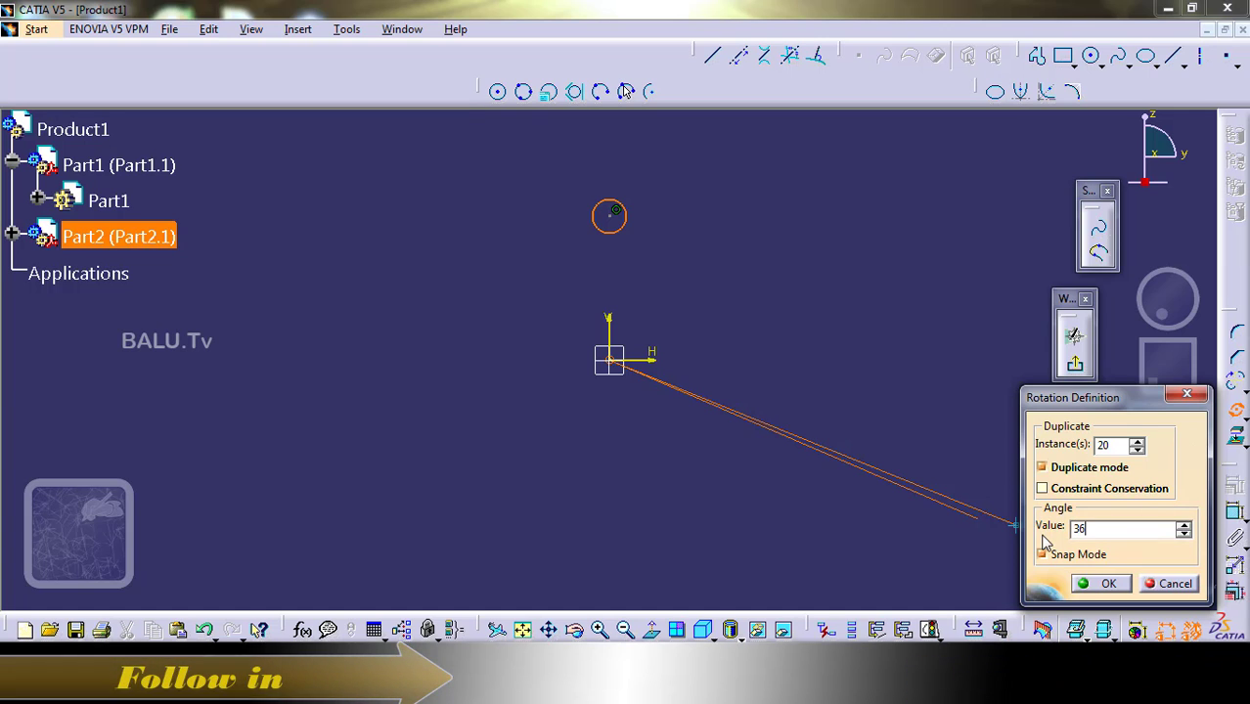
{"action": "type", "text": "0/20"}
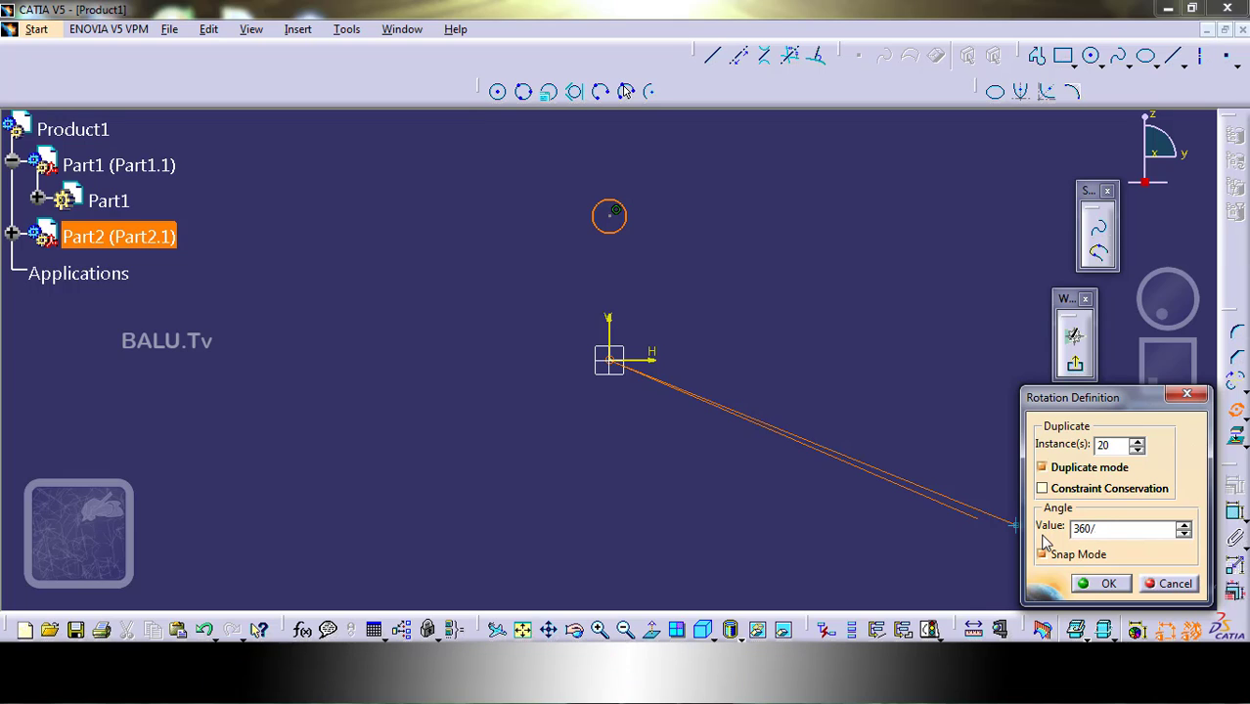
{"action": "left_click", "coordinate": [1108, 584]}
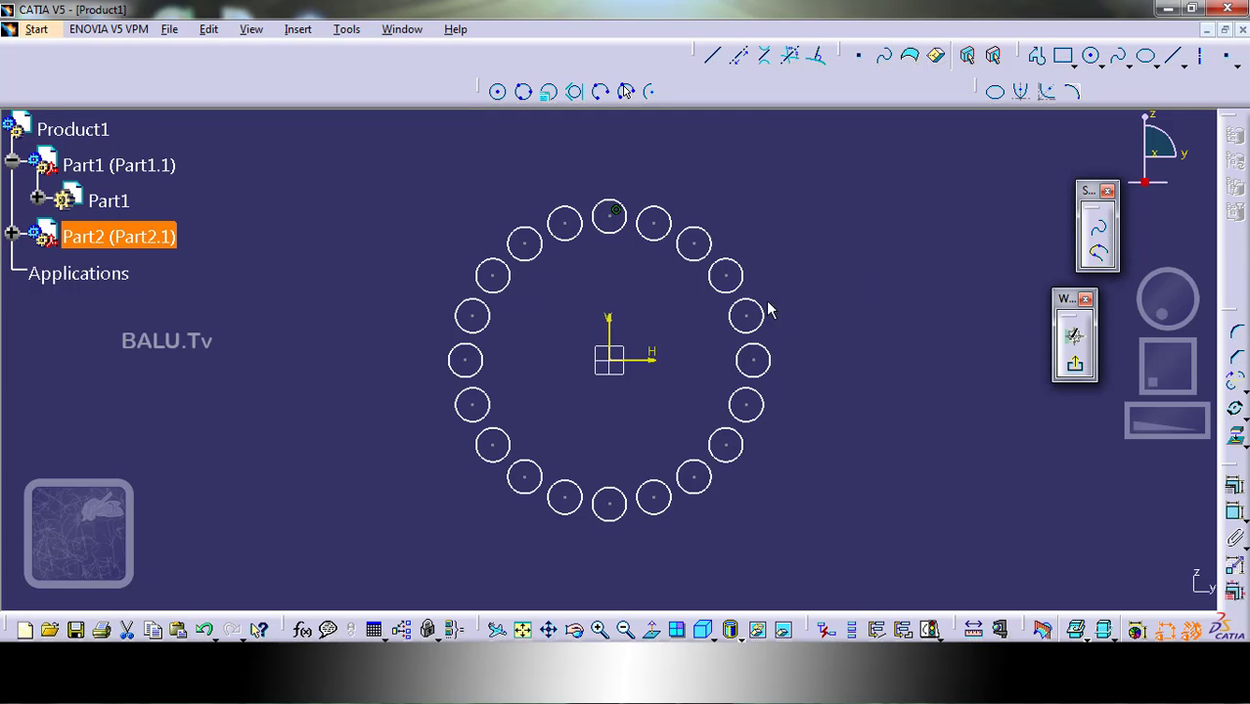
{"action": "left_click", "coordinate": [1238, 415]}
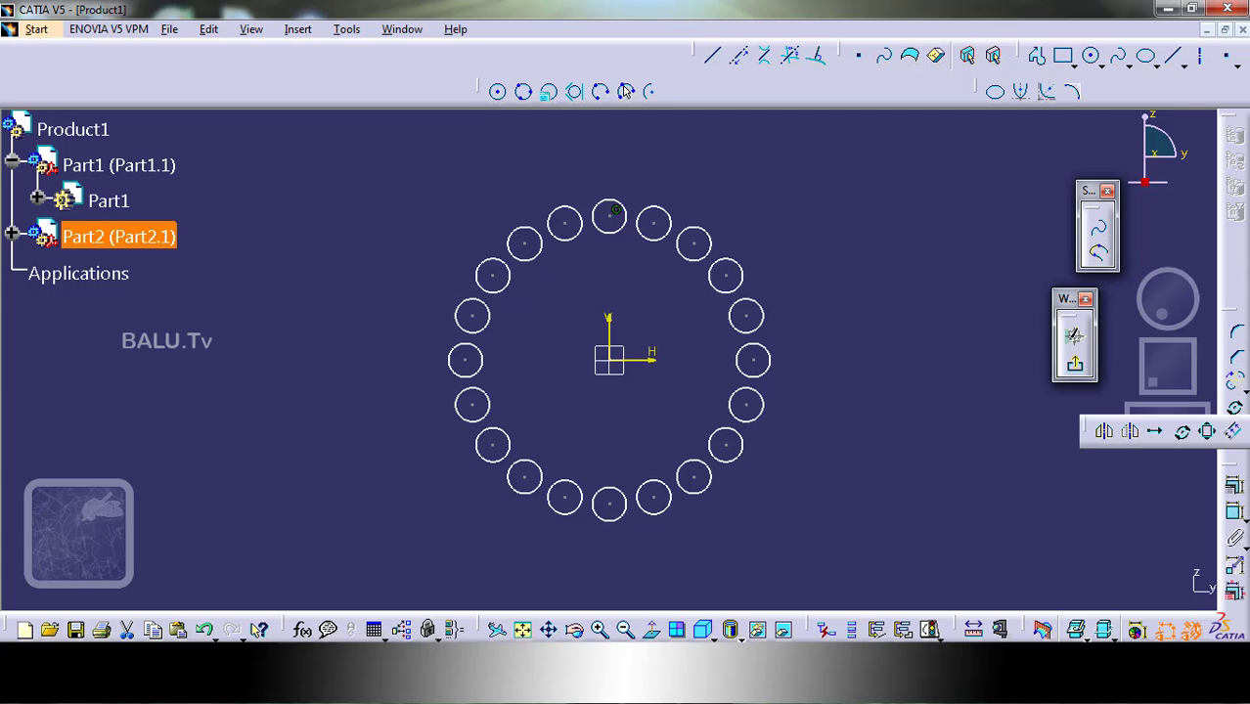
{"action": "left_click", "coordinate": [1209, 433]}
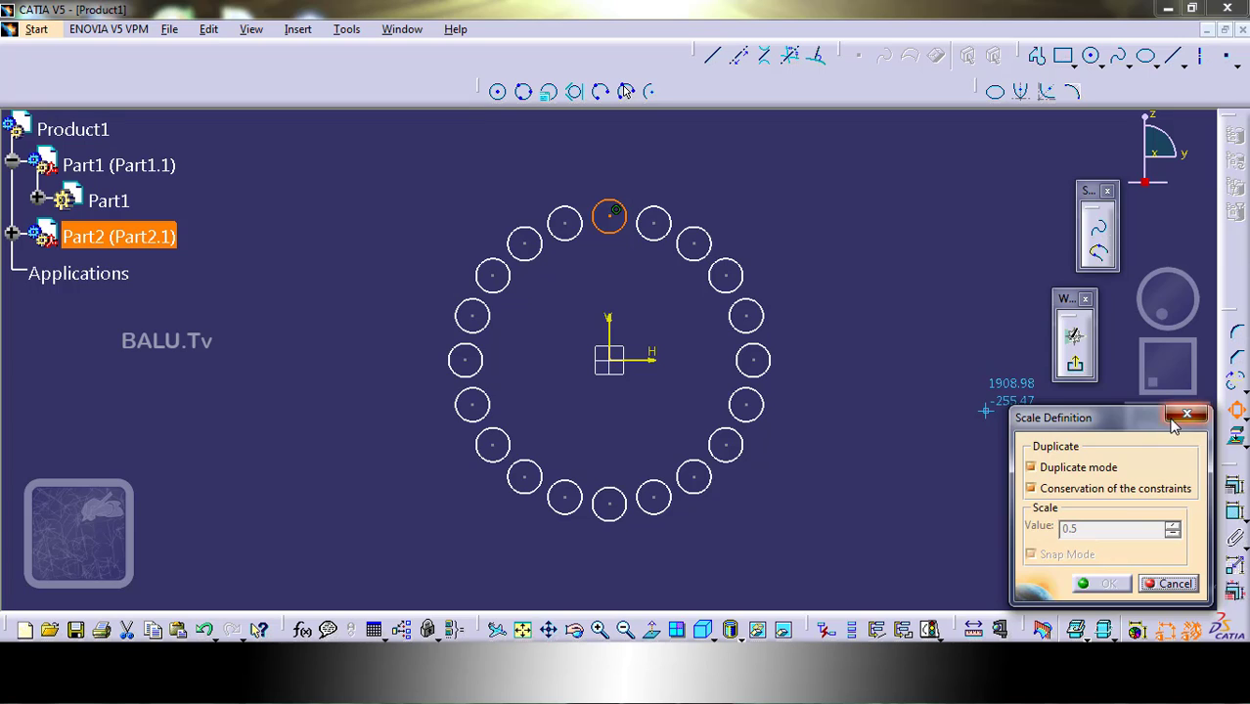
{"action": "left_click", "coordinate": [1179, 417]}
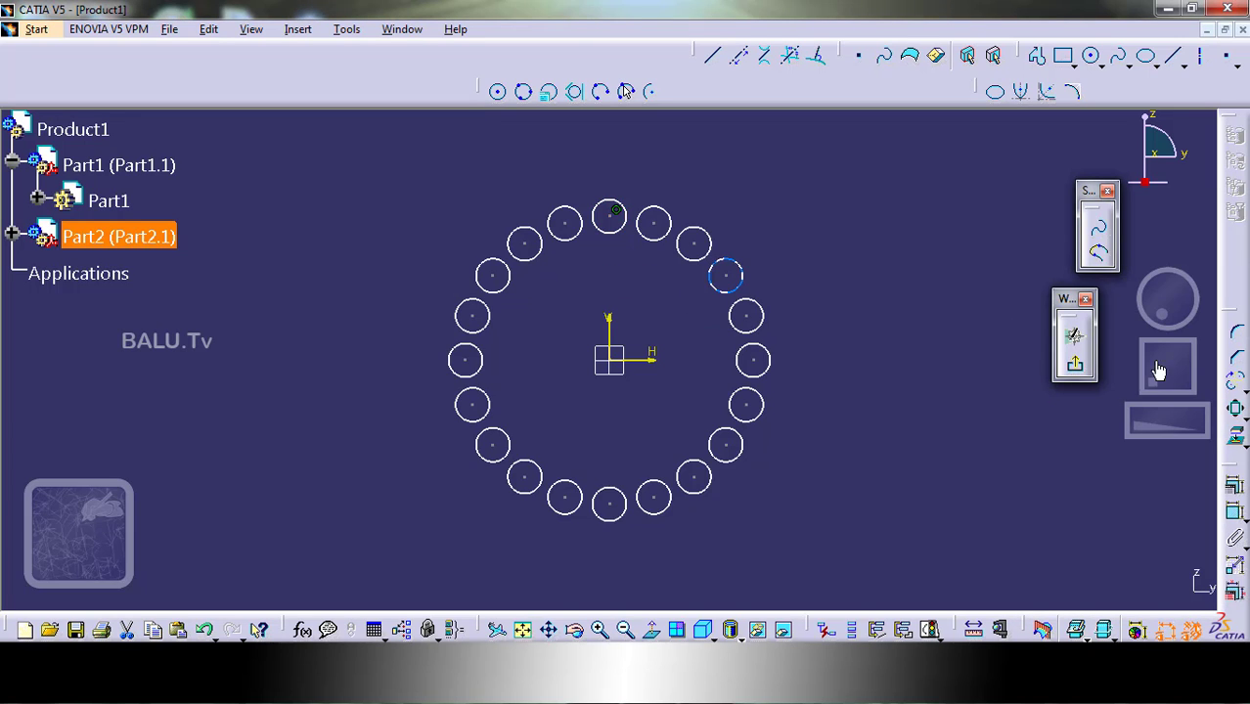
Scale a duplicate of the topmost small circle about a point inside the circle ring, slightly right of the V axis
{"action": "left_click", "coordinate": [1235, 409]}
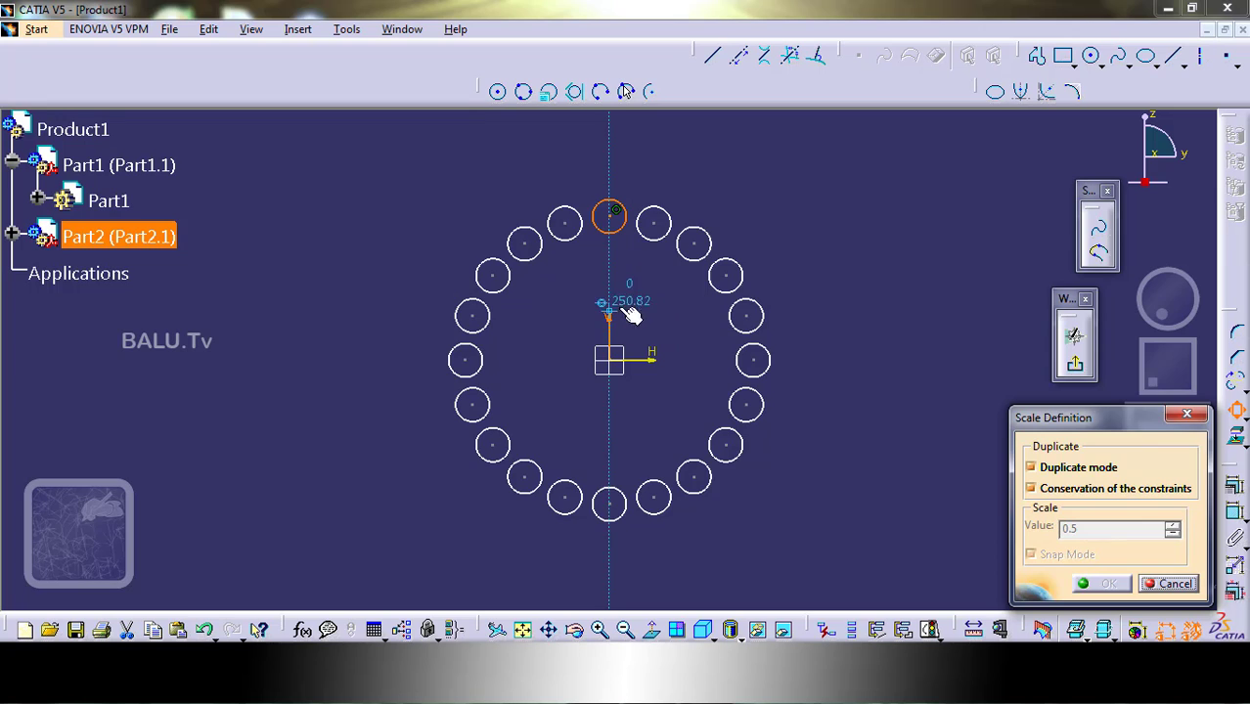
{"action": "left_click", "coordinate": [629, 277]}
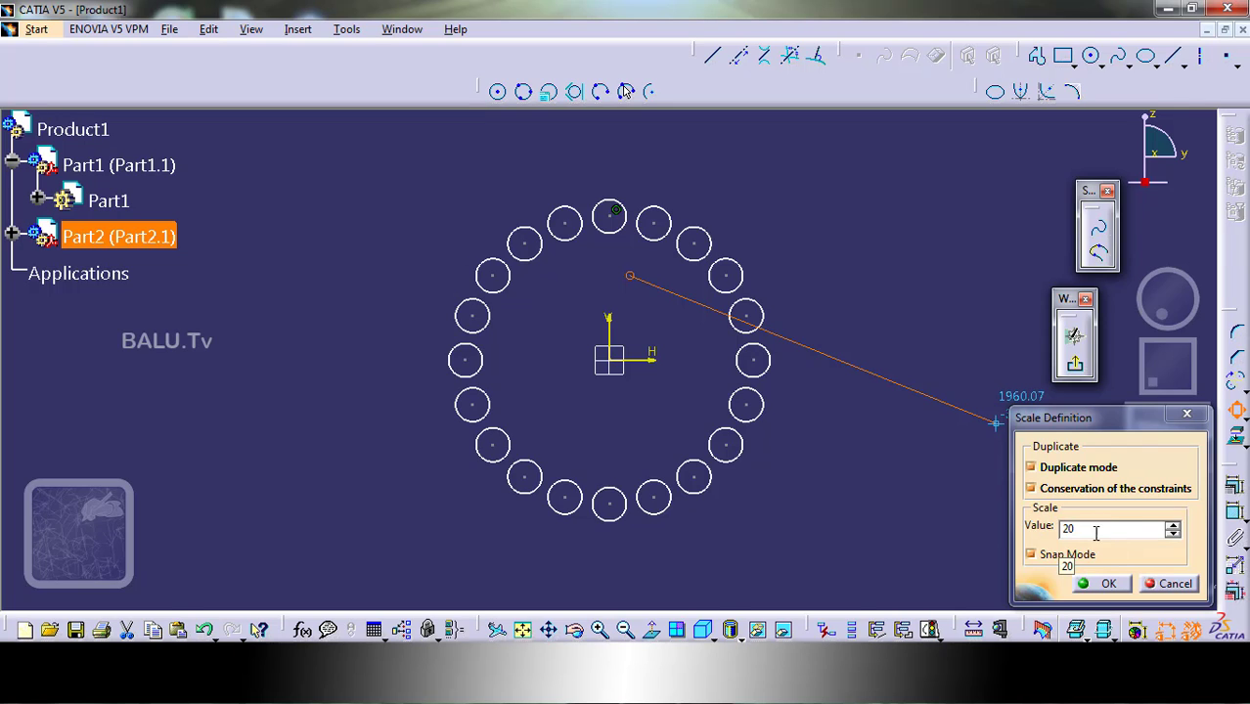
{"action": "left_click", "coordinate": [1173, 527]}
{"action": "left_click_drag", "start_coordinate": [1172, 530], "coordinate": [1173, 530]}
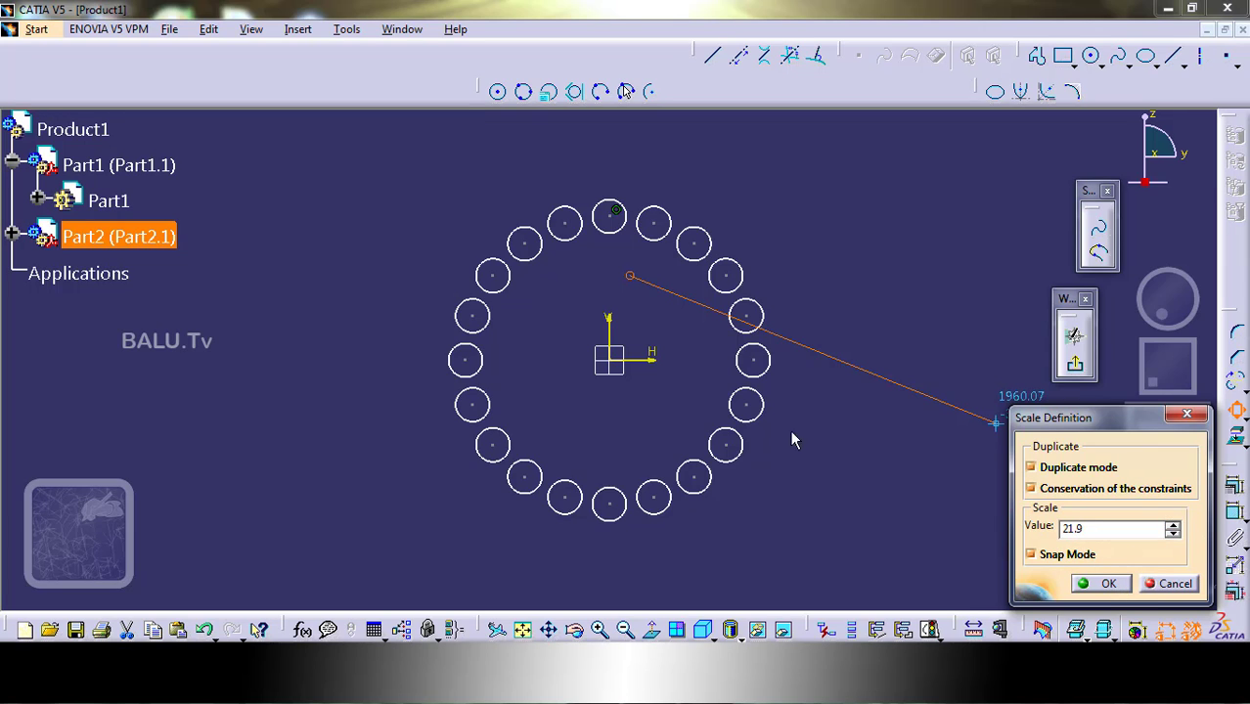
{"action": "left_click", "coordinate": [653, 308]}
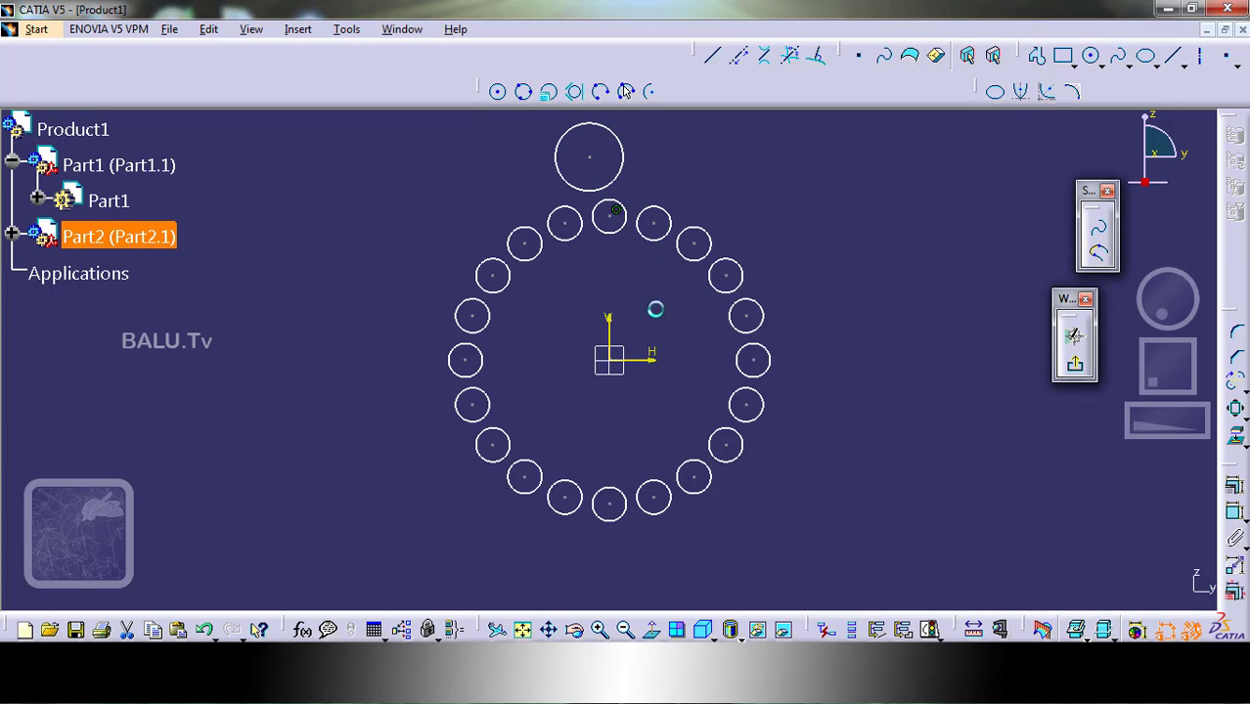
Offset a circle at the ring's upper right outward by about 576 mm, and undo both this offset and the scaled copy
{"action": "left_click", "coordinate": [1238, 410]}
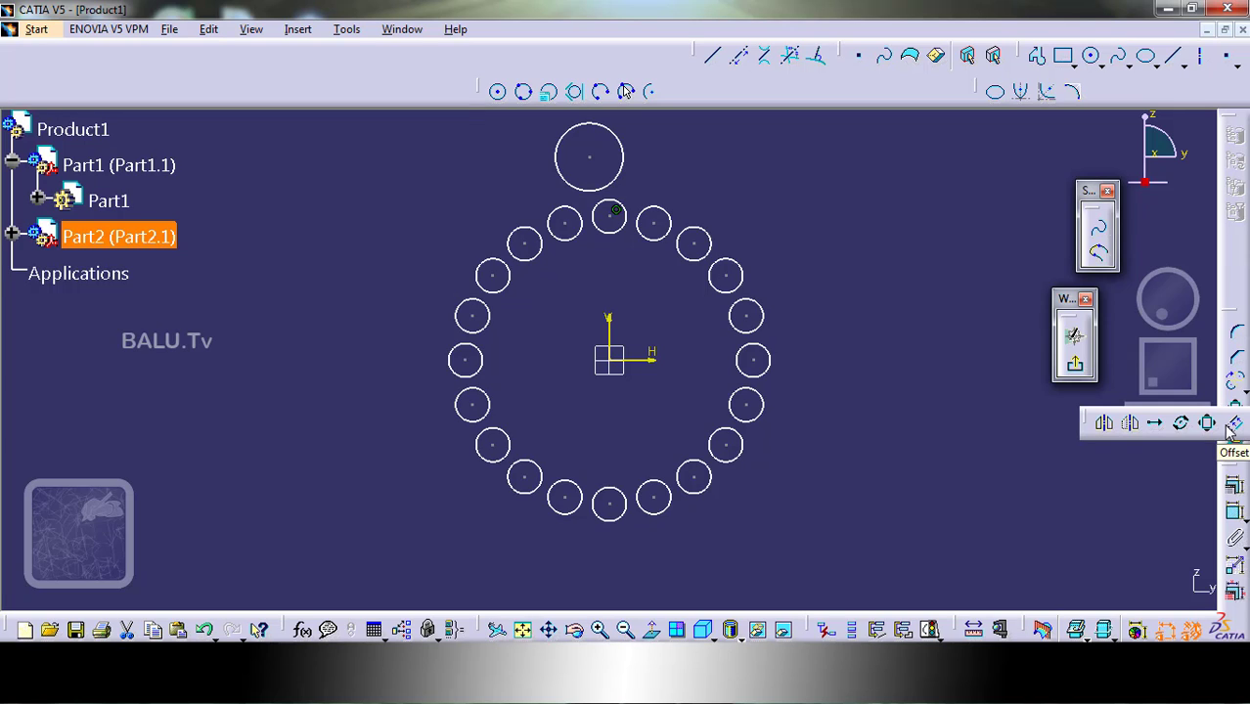
{"action": "left_click", "coordinate": [1230, 426]}
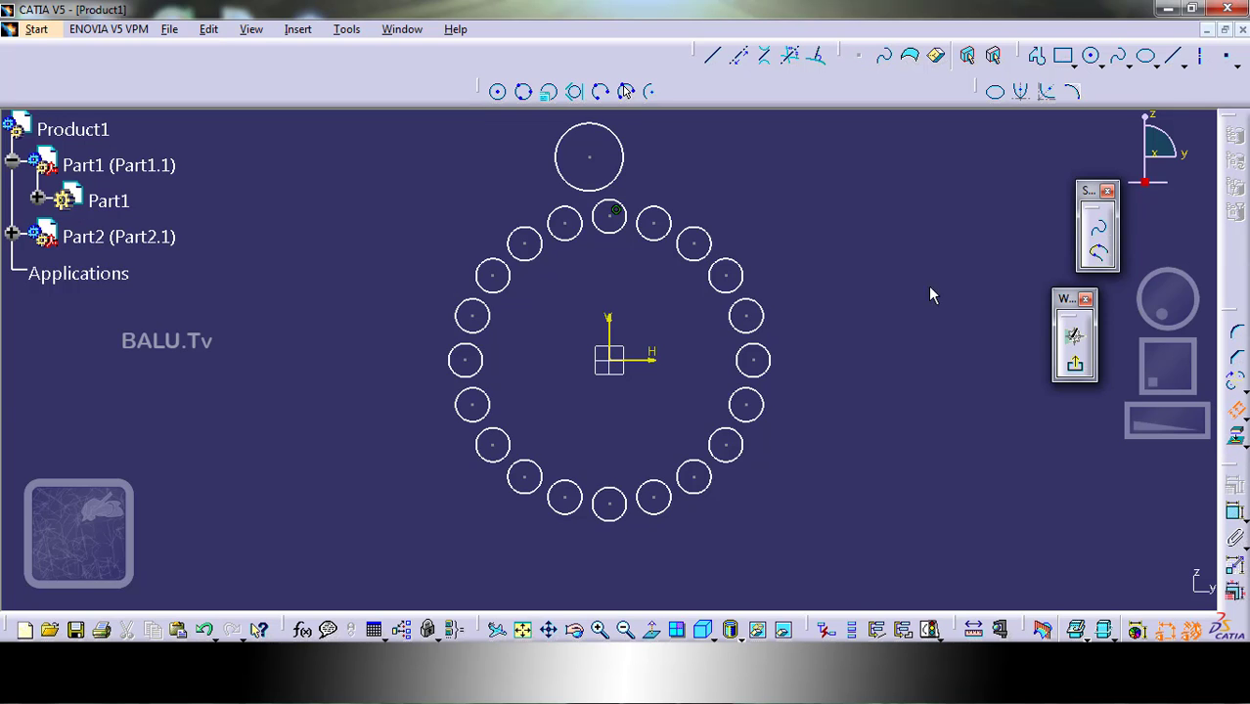
{"action": "left_click", "coordinate": [712, 250]}
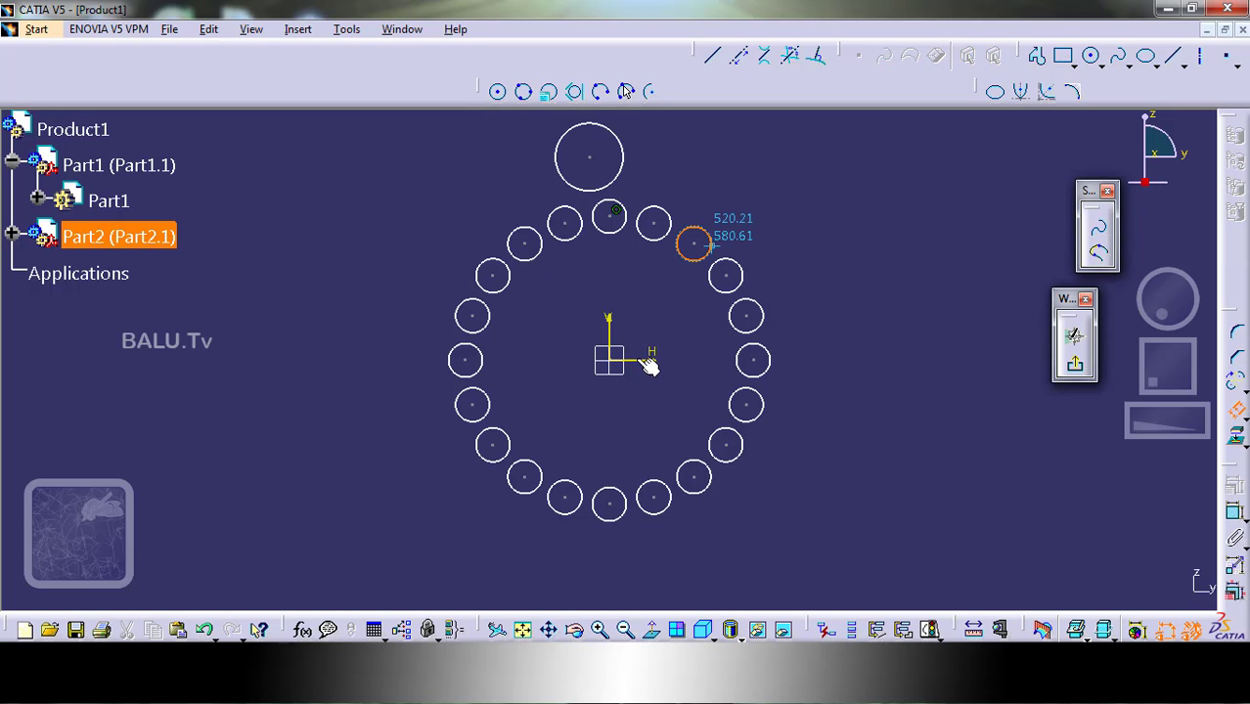
{"action": "left_click", "coordinate": [804, 265]}
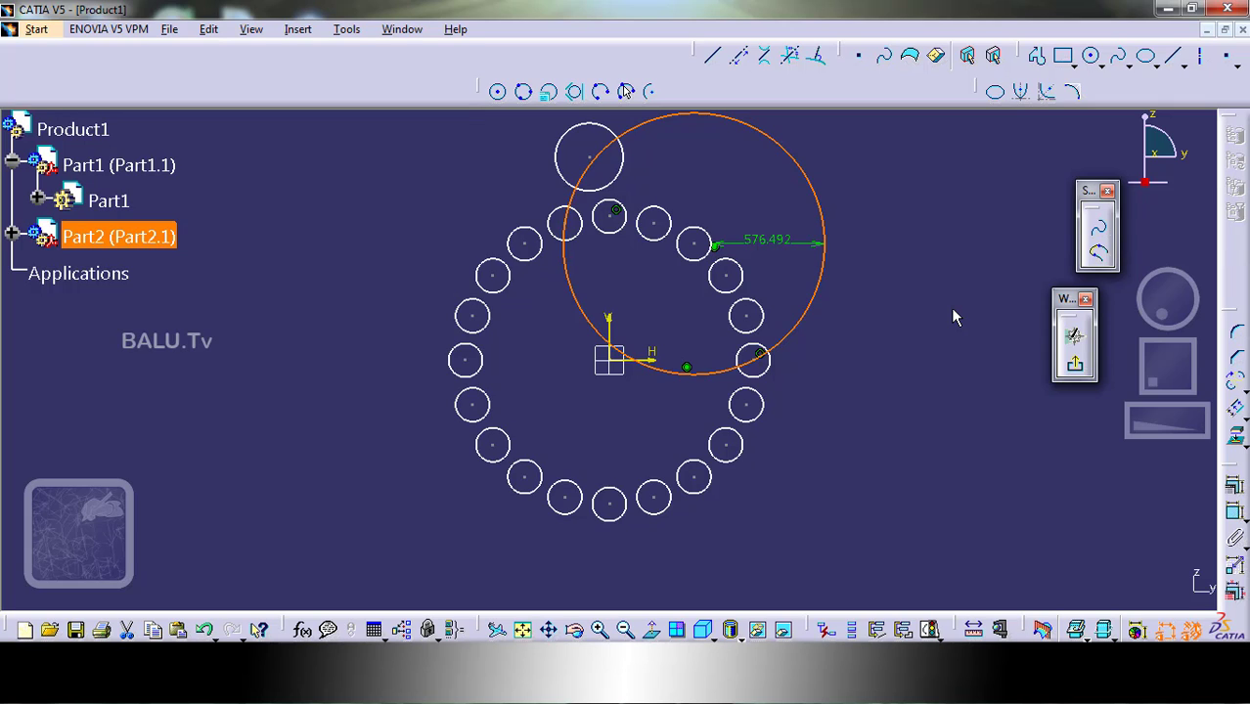
{"action": "key", "text": "ctrl+z"}
{"action": "key", "text": "ctrl+z"}
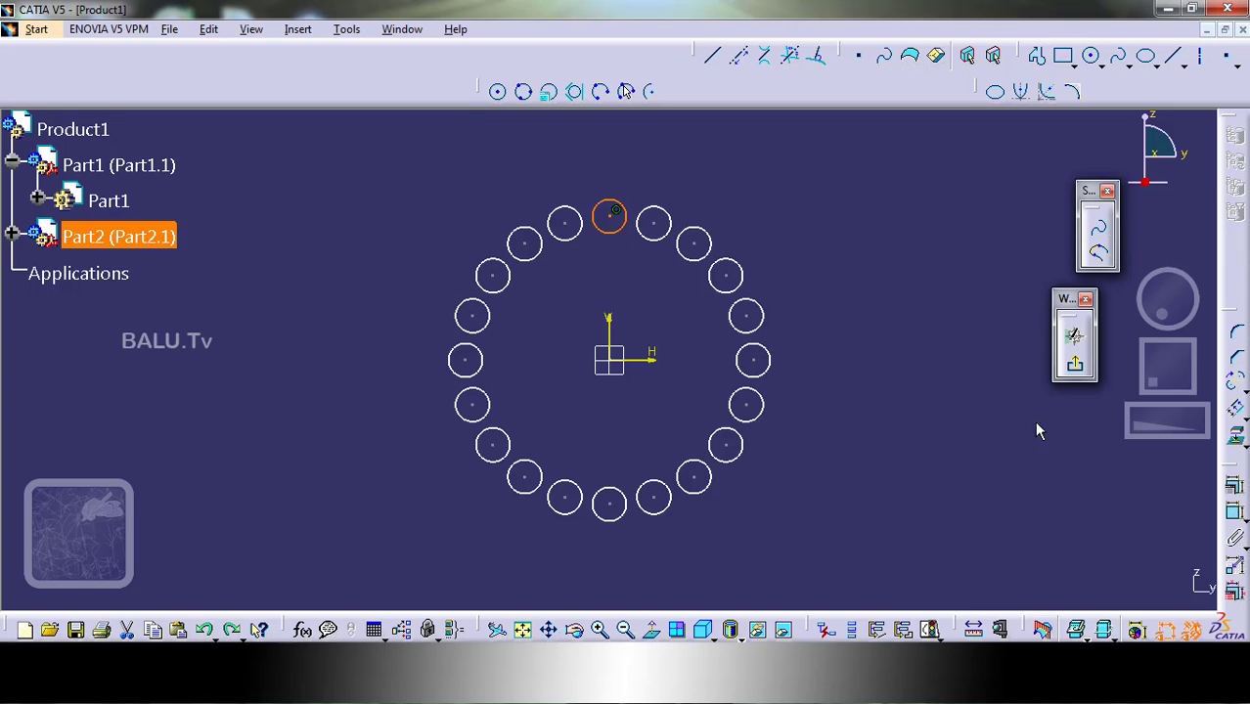
Draw a horizontal line to the right of the circle ring, slightly above the H axis
{"action": "middle_click_drag", "start_coordinate": [1196, 425], "coordinate": [983, 438], "text": "ctrl"}
{"action": "left_click", "coordinate": [741, 52]}
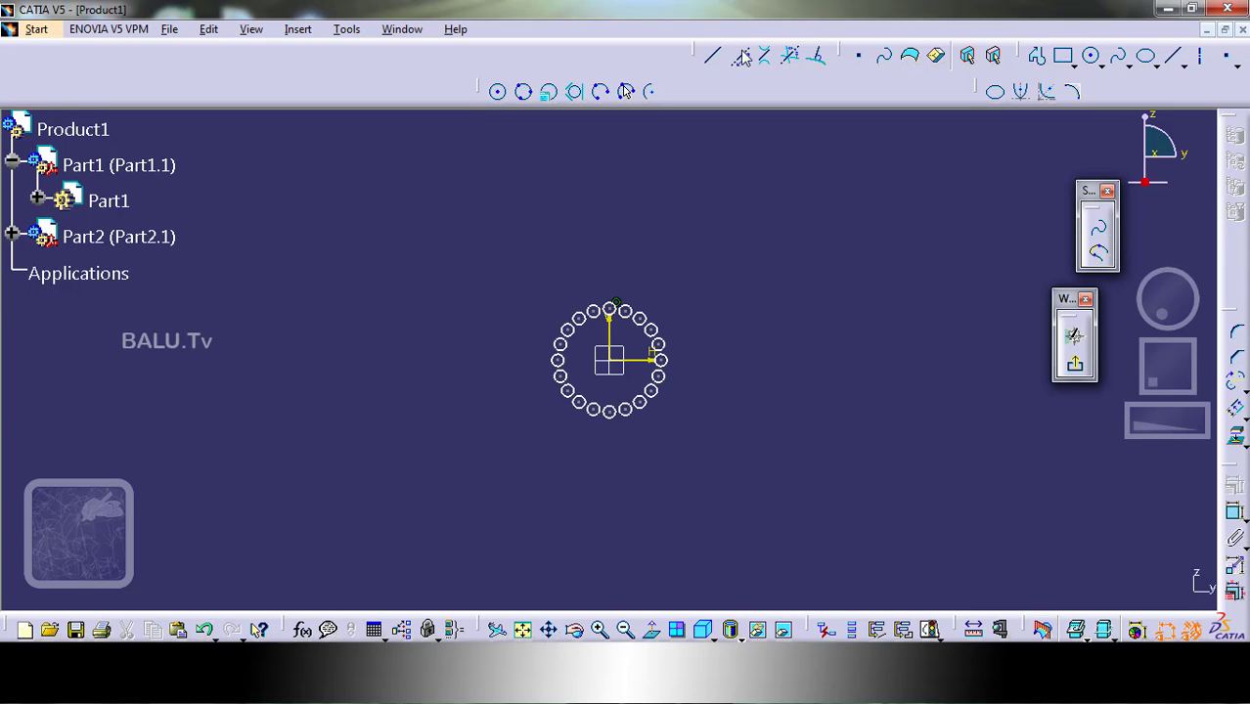
{"action": "left_click", "coordinate": [638, 313]}
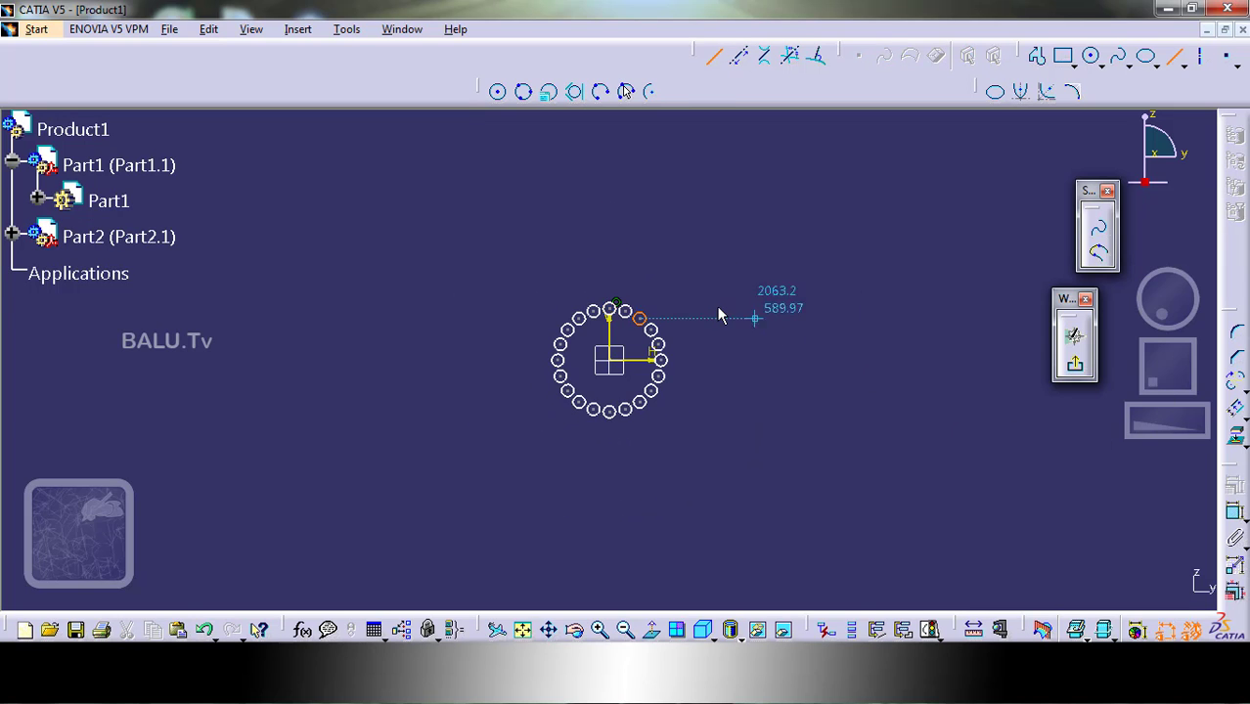
{"action": "left_click", "coordinate": [966, 315]}
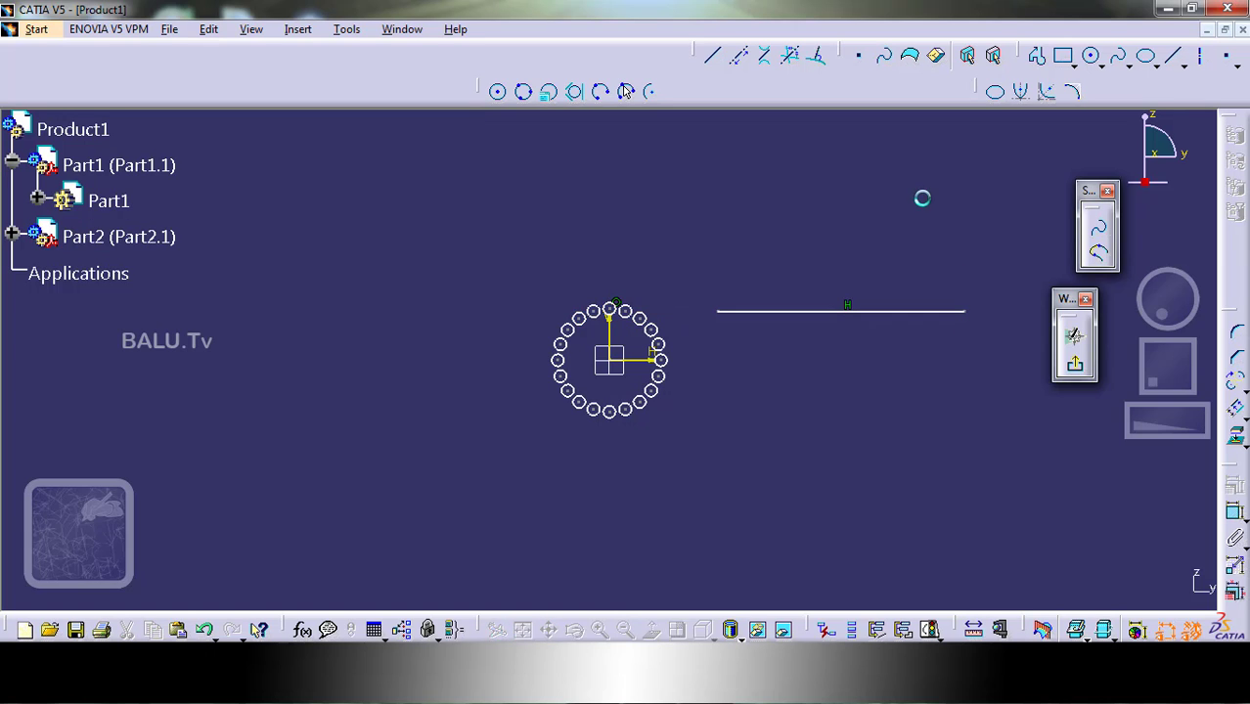
Offset the horizontal line upward by about 682 mm
{"action": "left_click", "coordinate": [1237, 414]}
{"action": "left_click", "coordinate": [897, 311]}
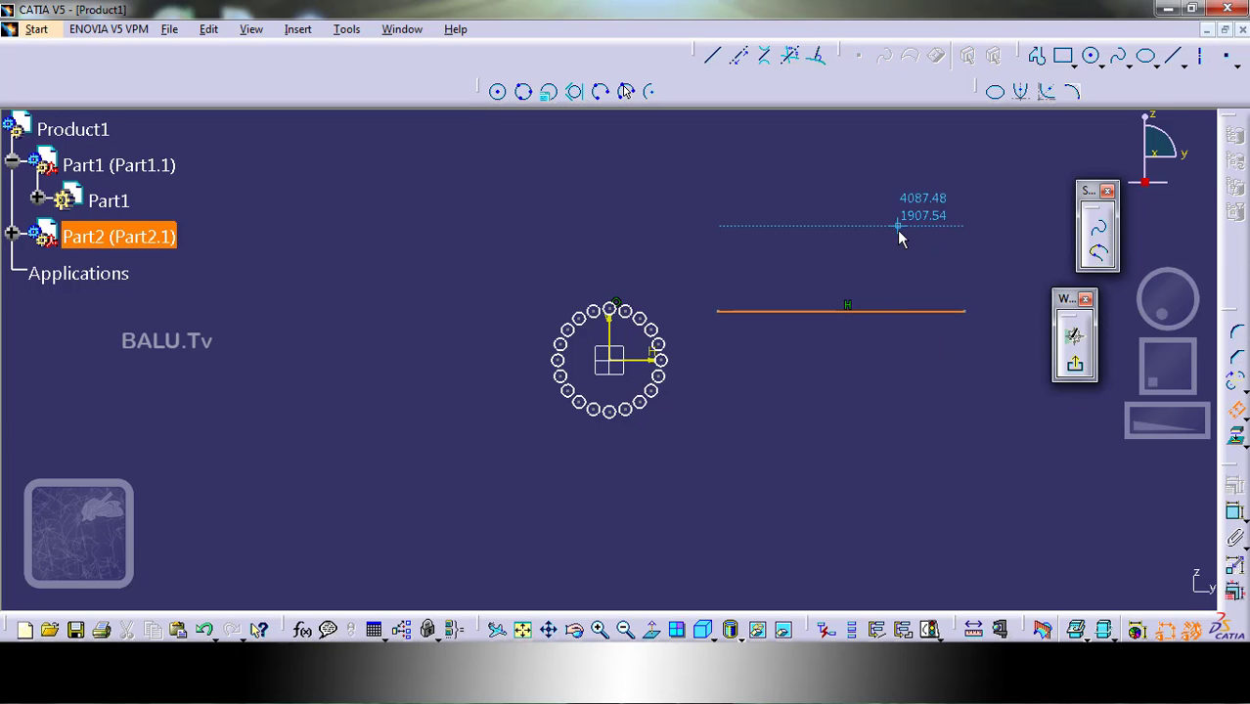
{"action": "left_click", "coordinate": [872, 263]}
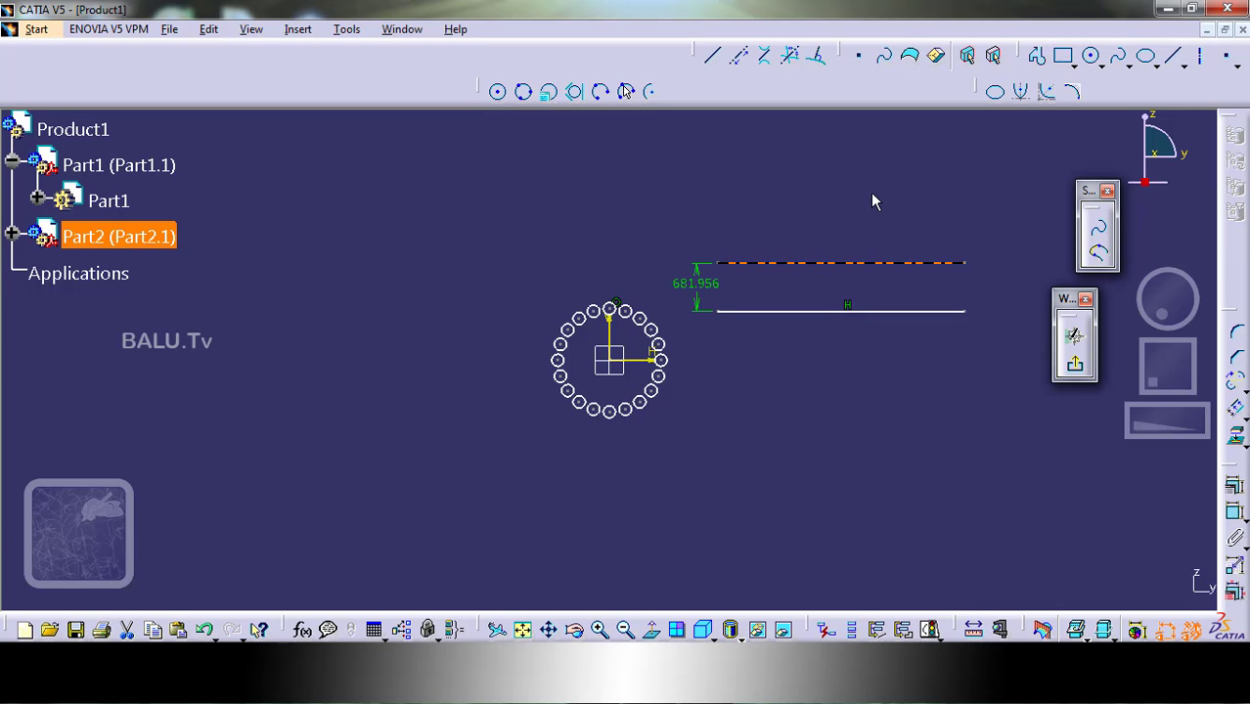
Set the offset distance between the two horizontal lines to 50 mm
{"action": "double_click", "coordinate": [701, 285]}
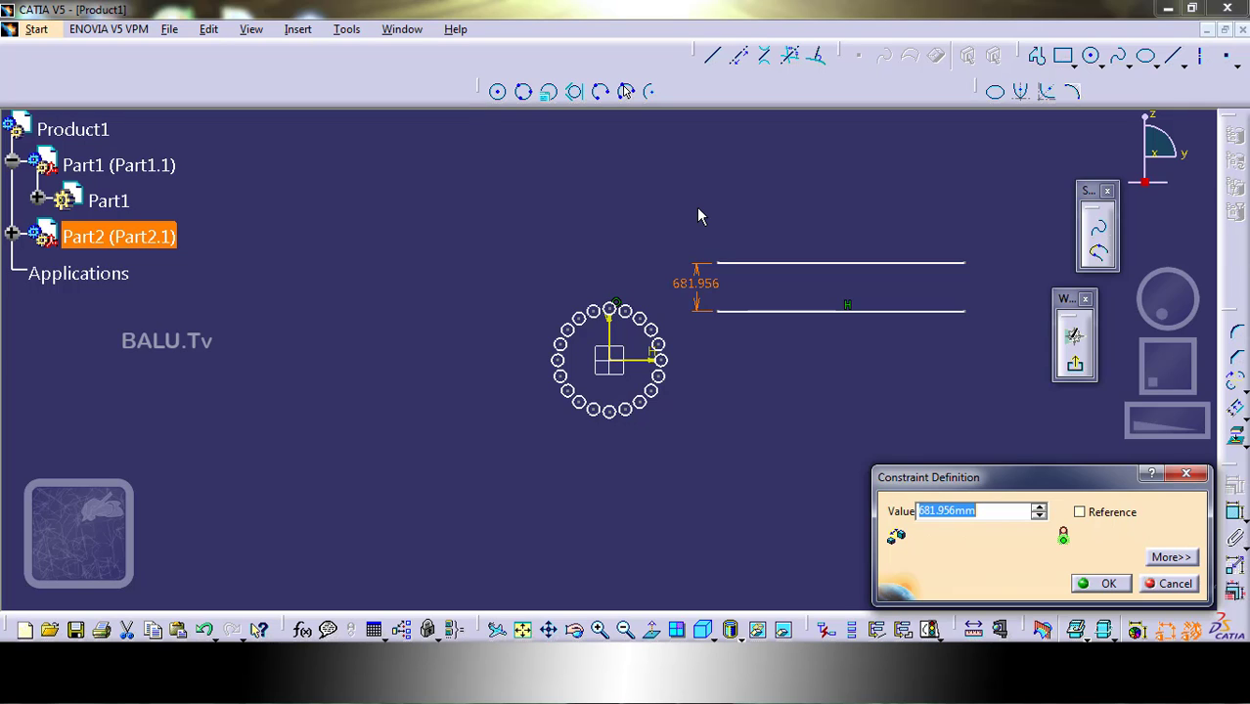
{"action": "type", "text": "50"}
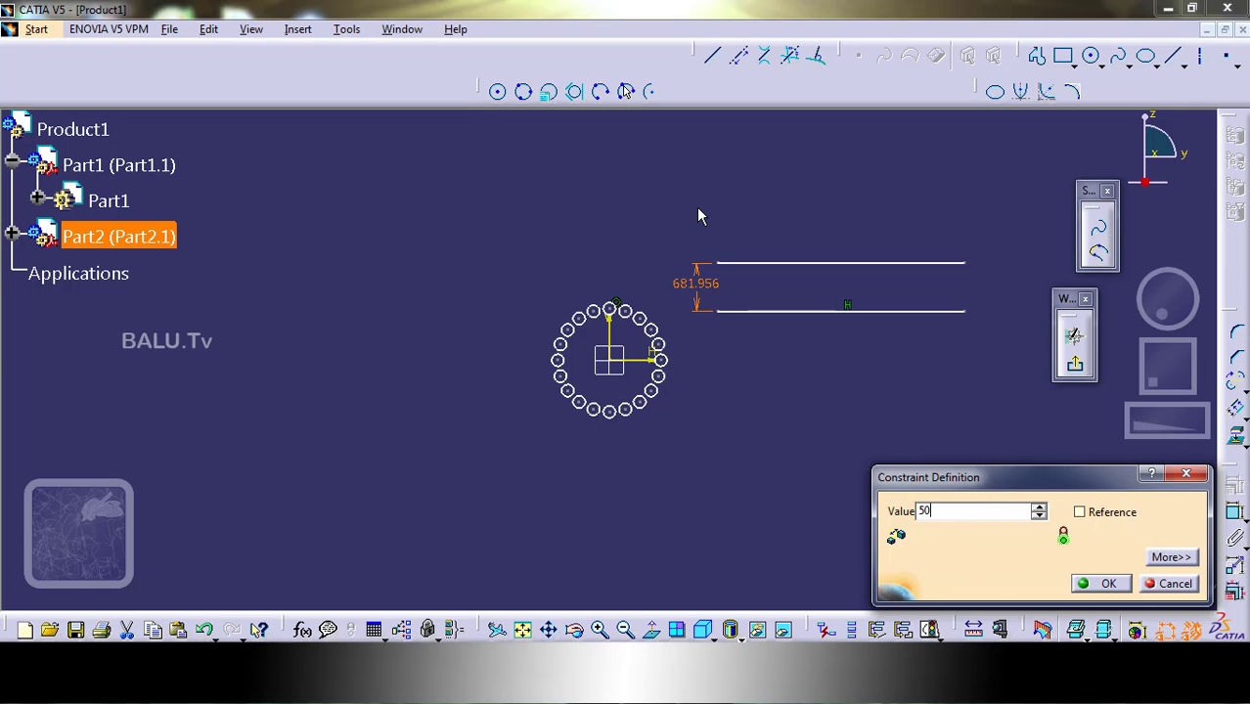
{"action": "key", "text": "Return"}
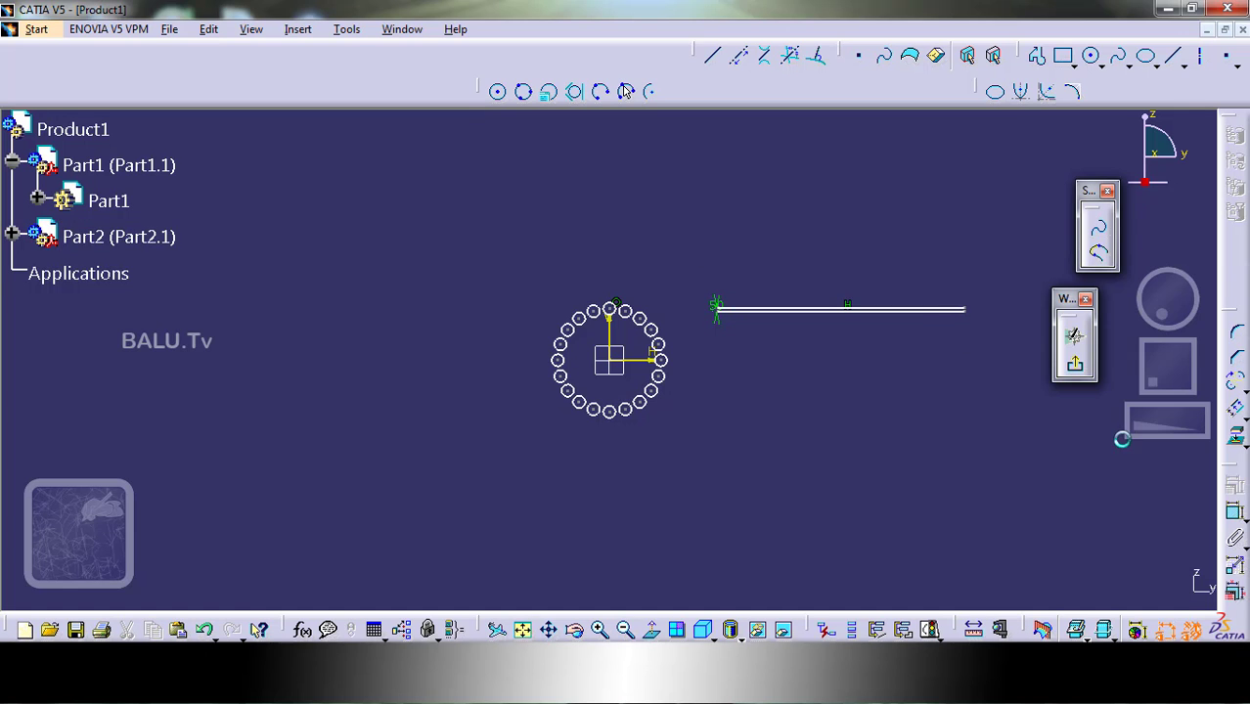
{"action": "mouse_move", "coordinate": [1132, 430]}
{"action": "left_mouse_down"}
{"action": "mouse_move", "coordinate": [1174, 419]}
{"action": "mouse_move", "coordinate": [1105, 432]}
{"action": "mouse_move", "coordinate": [1125, 431]}
{"action": "left_mouse_up"}
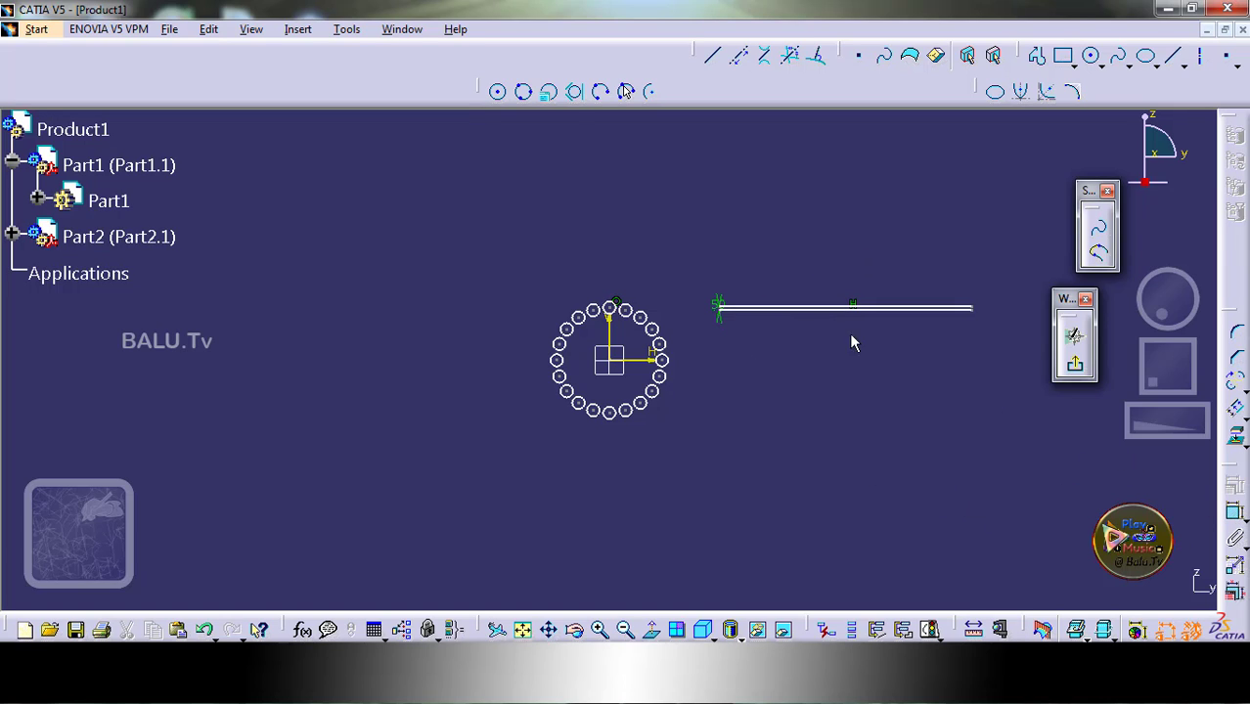
{"action": "left_click", "coordinate": [305, 31]}
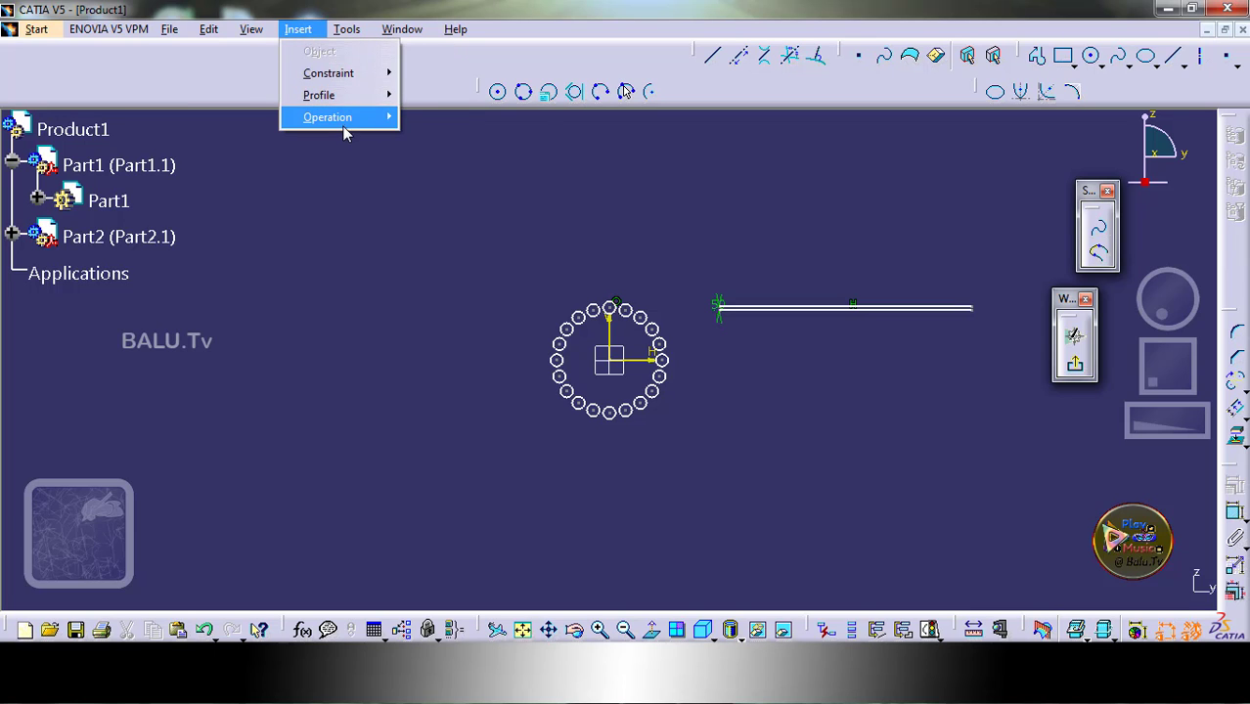
{"action": "mouse_move", "coordinate": [342, 126]}
{"action": "mouse_move", "coordinate": [472, 206]}
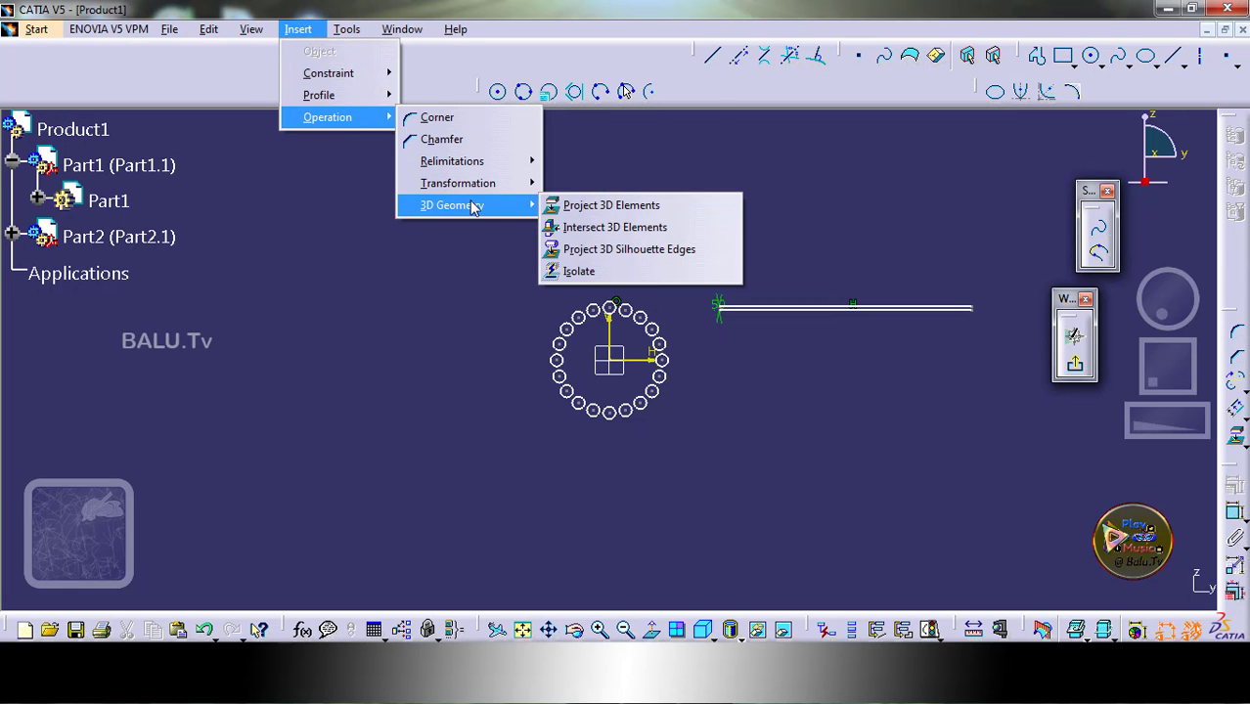
{"action": "mouse_move", "coordinate": [494, 184]}
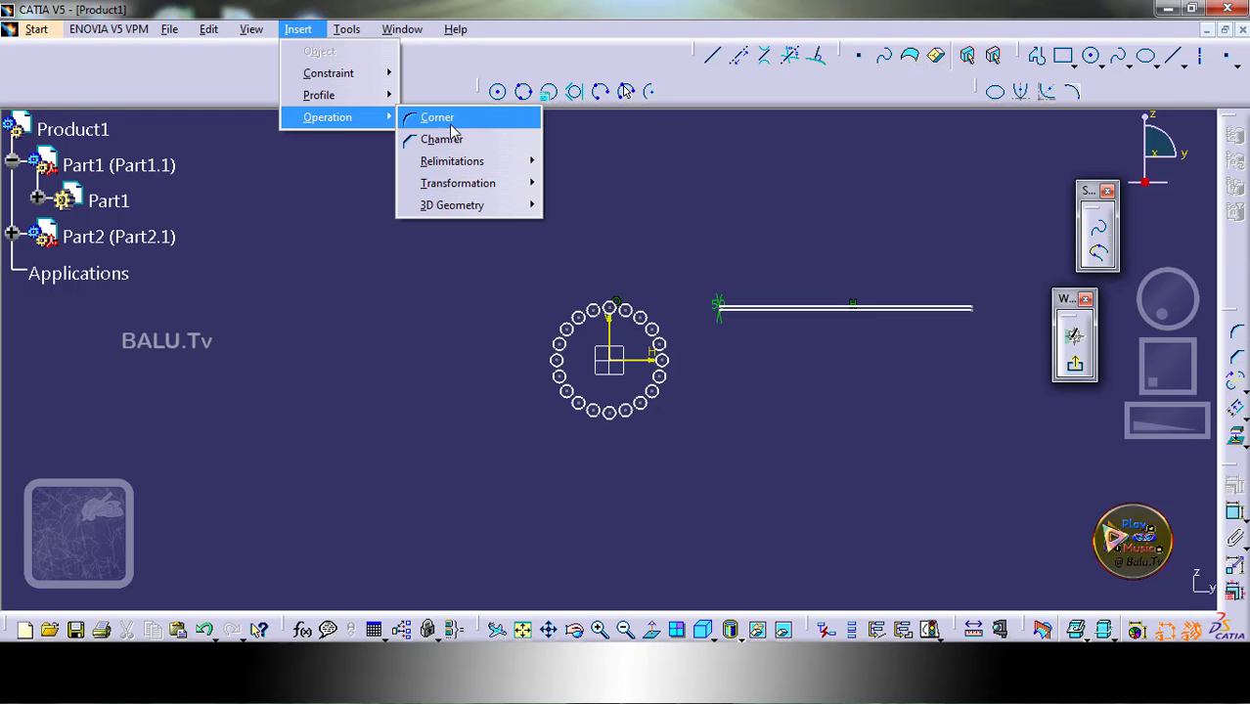
{"action": "left_click", "coordinate": [620, 180]}
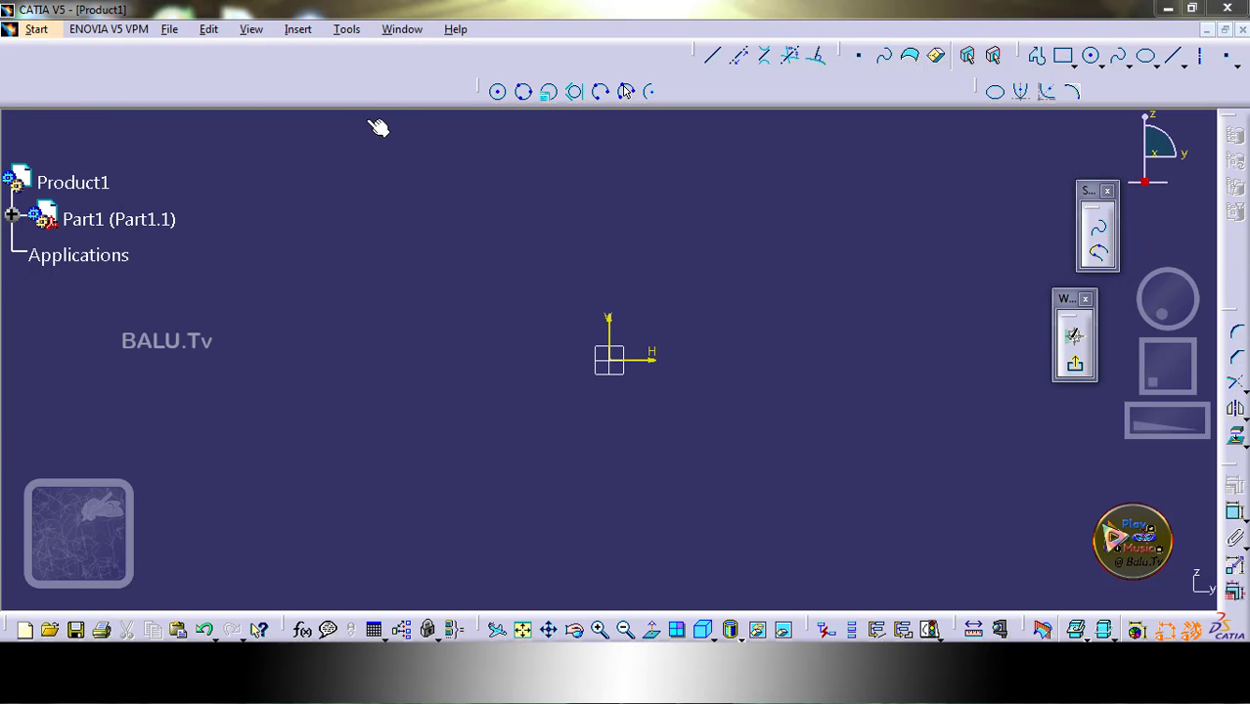
Look through the 3D Geometry operations available for the empty Part1 sketch
{"action": "left_click", "coordinate": [301, 29]}
{"action": "mouse_move", "coordinate": [346, 119]}
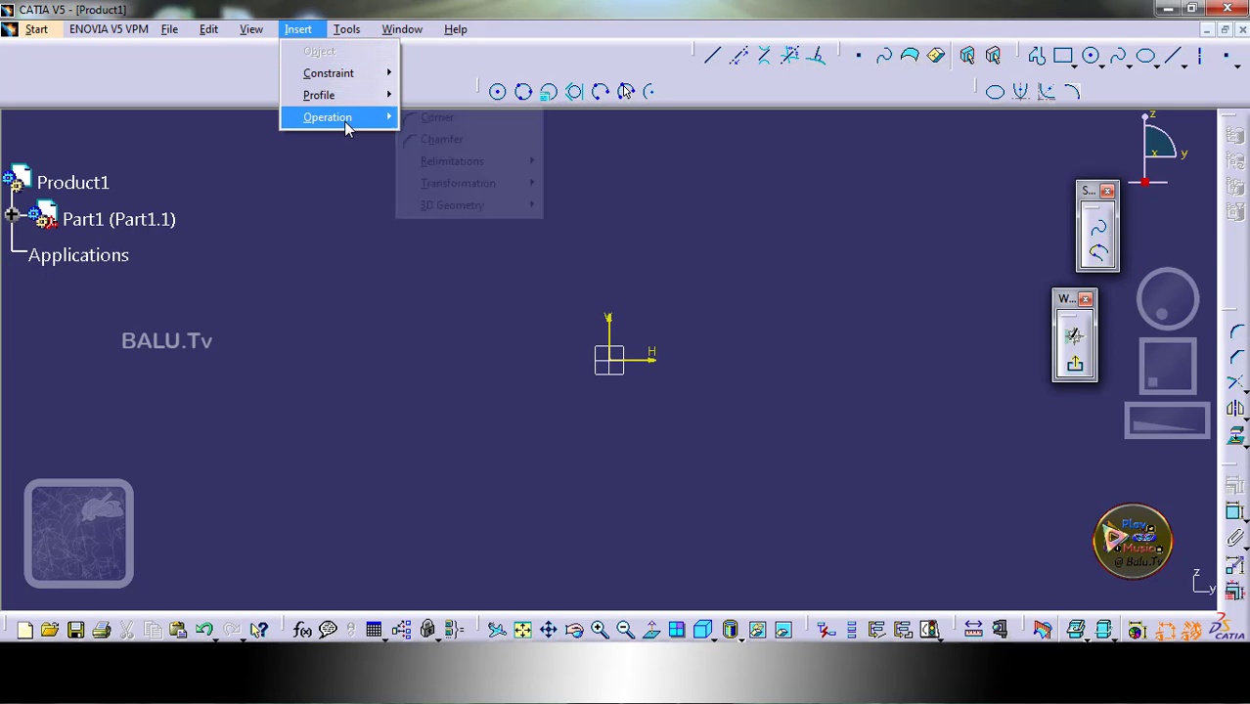
{"action": "mouse_move", "coordinate": [457, 207]}
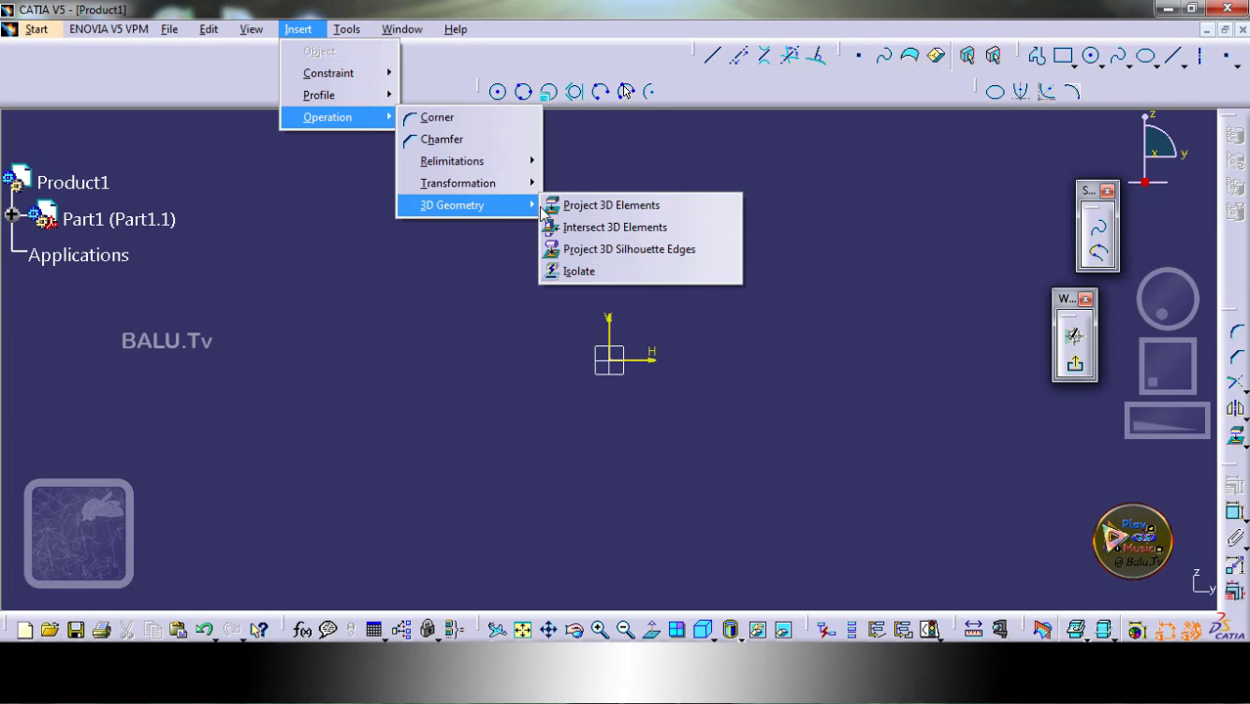